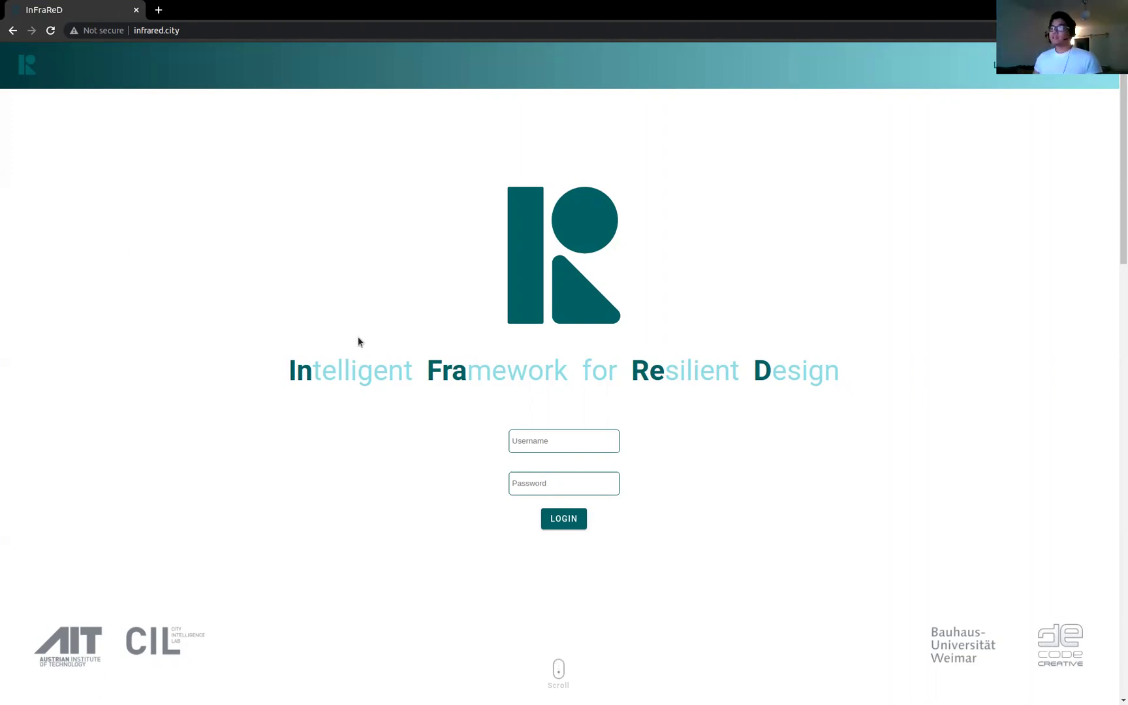
Step: Log in to InFraReD with the account username and password
left_click(564, 441)
type("dev")
left_click(564, 482)
key("ctrl+v")
left_click(572, 519)
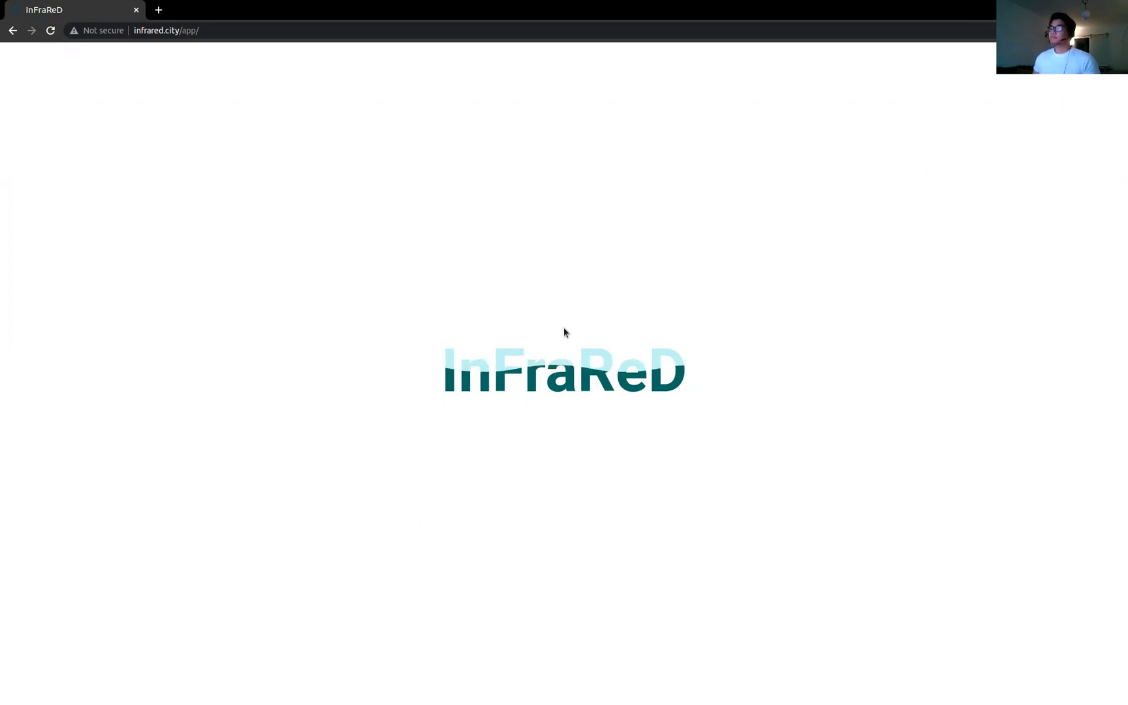
Step: Start a new project and pick Sydney from the 'syd' location suggestions
left_click(576, 484)
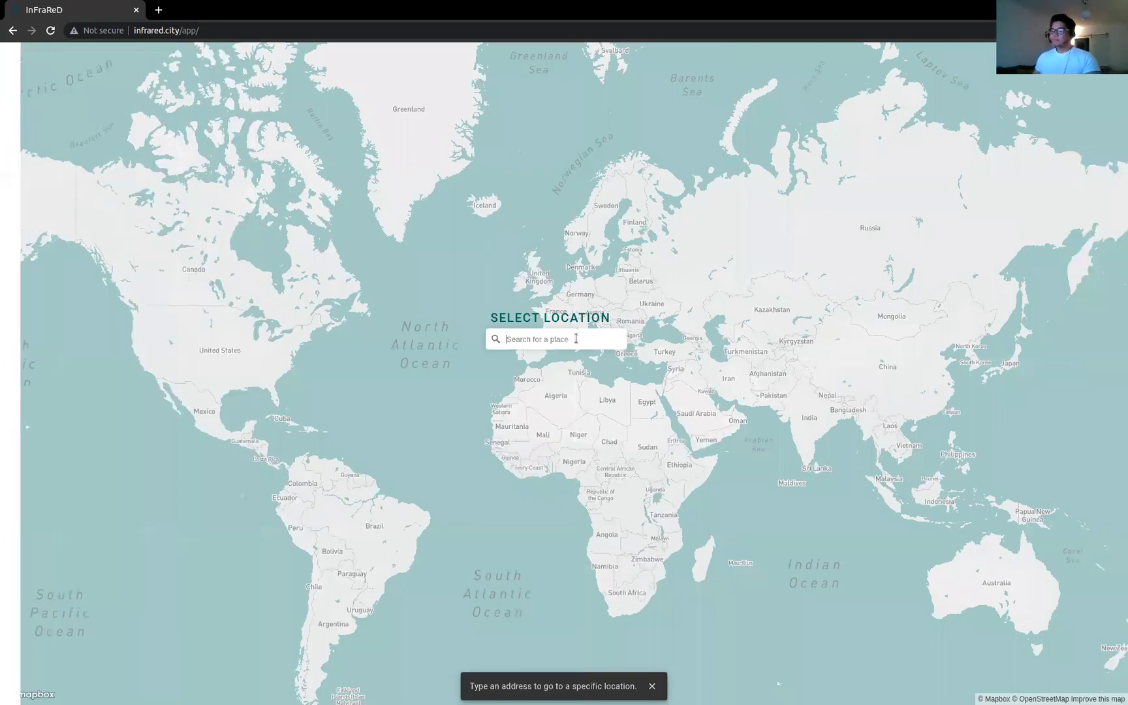
type("syd")
left_click(568, 367)
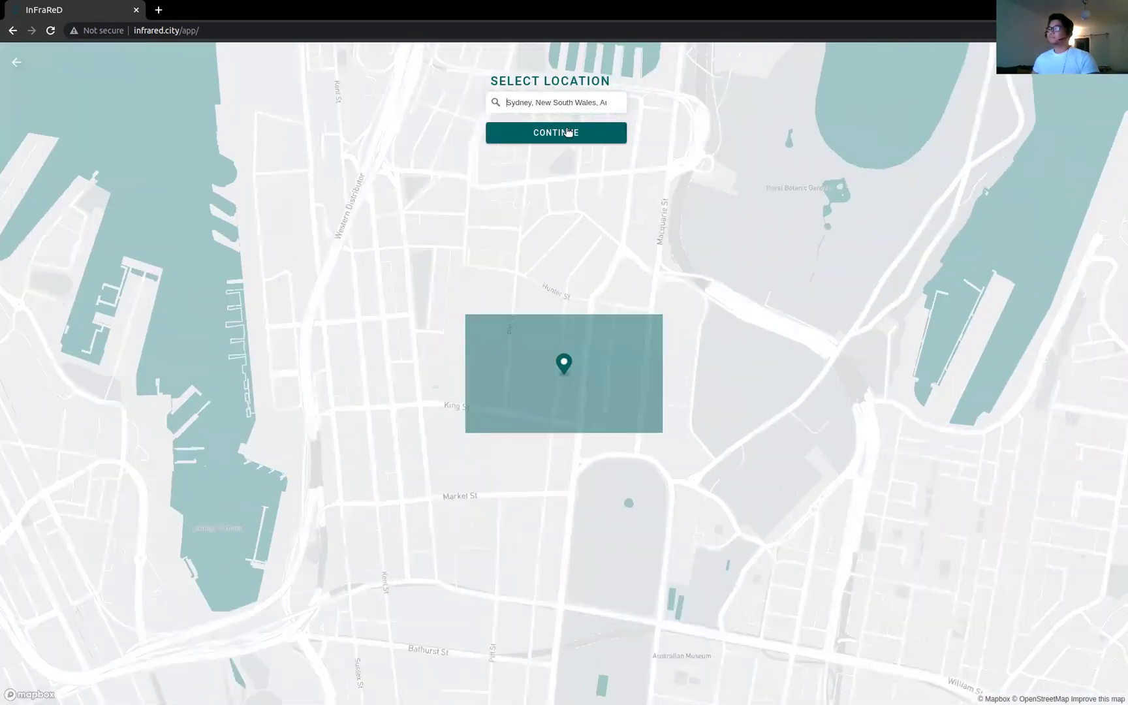
Step: Name the project 'Sydney', set Y-axis spacing to 500 with grid resolution 10, and load the city
left_click(563, 133)
left_click(516, 346)
type("Sydney")
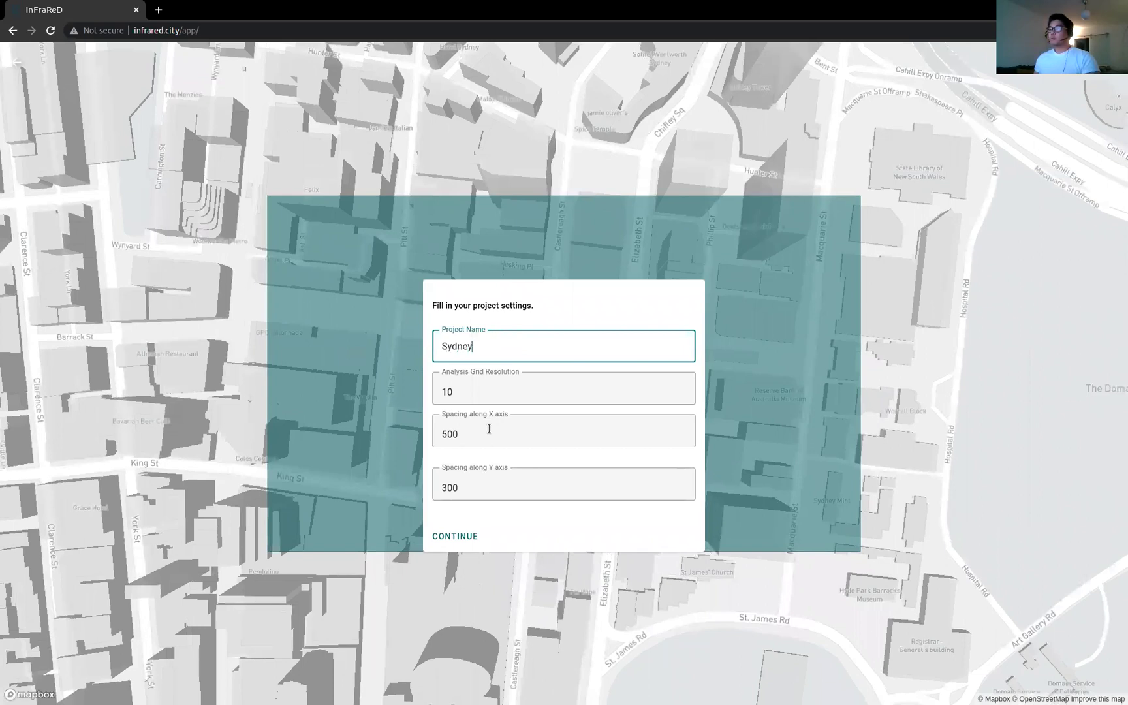
left_click(449, 487)
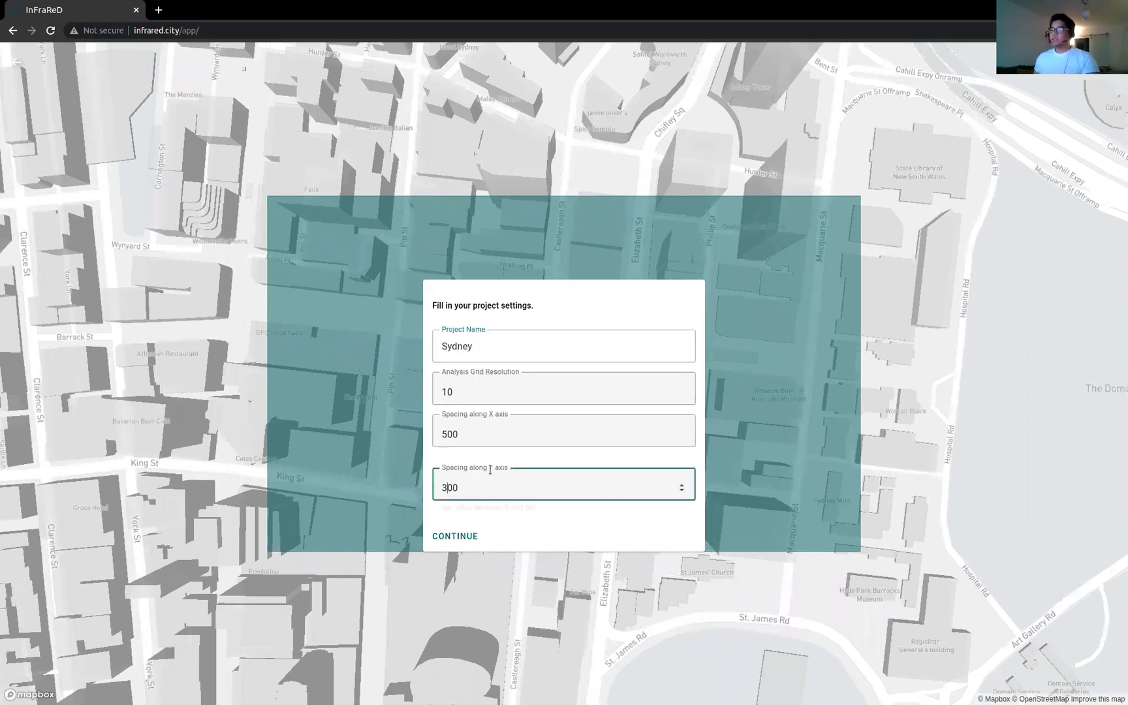
key("BackSpace")
type("5")
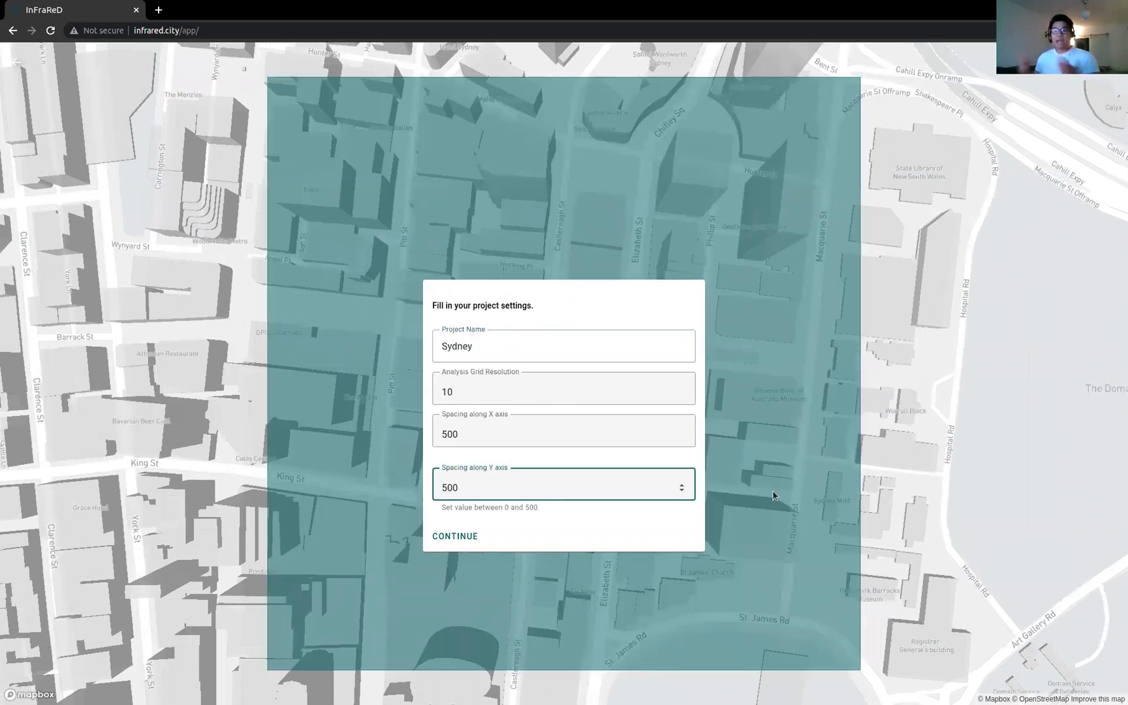
left_click(457, 423)
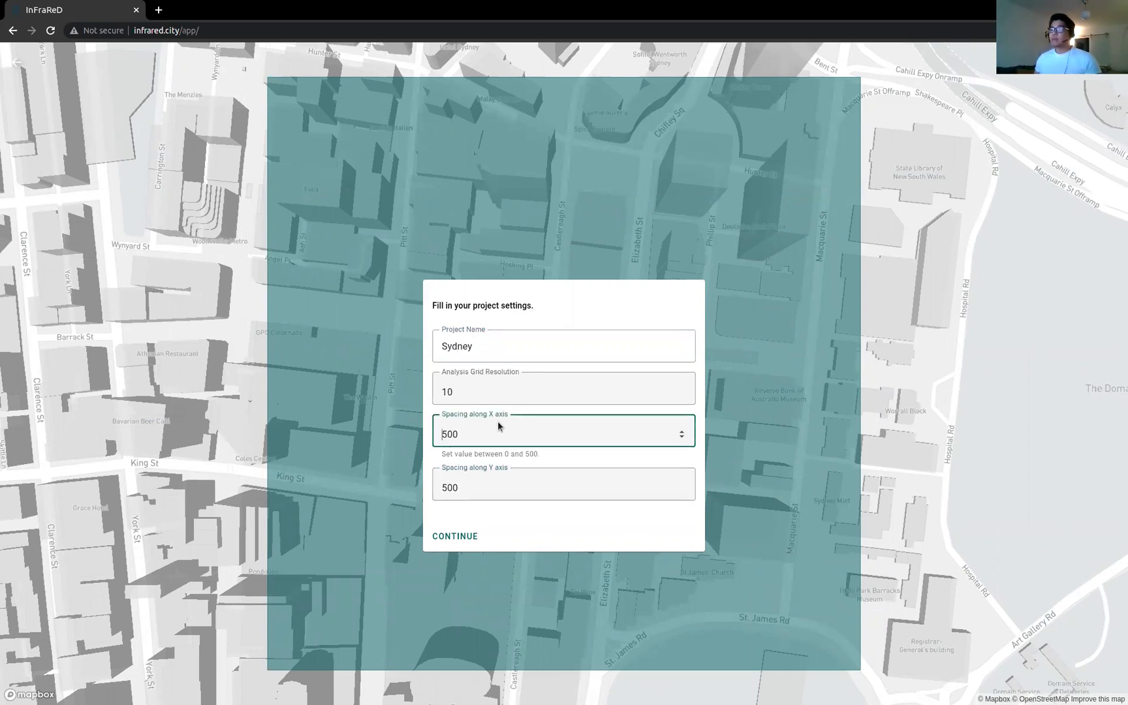
left_click(521, 488)
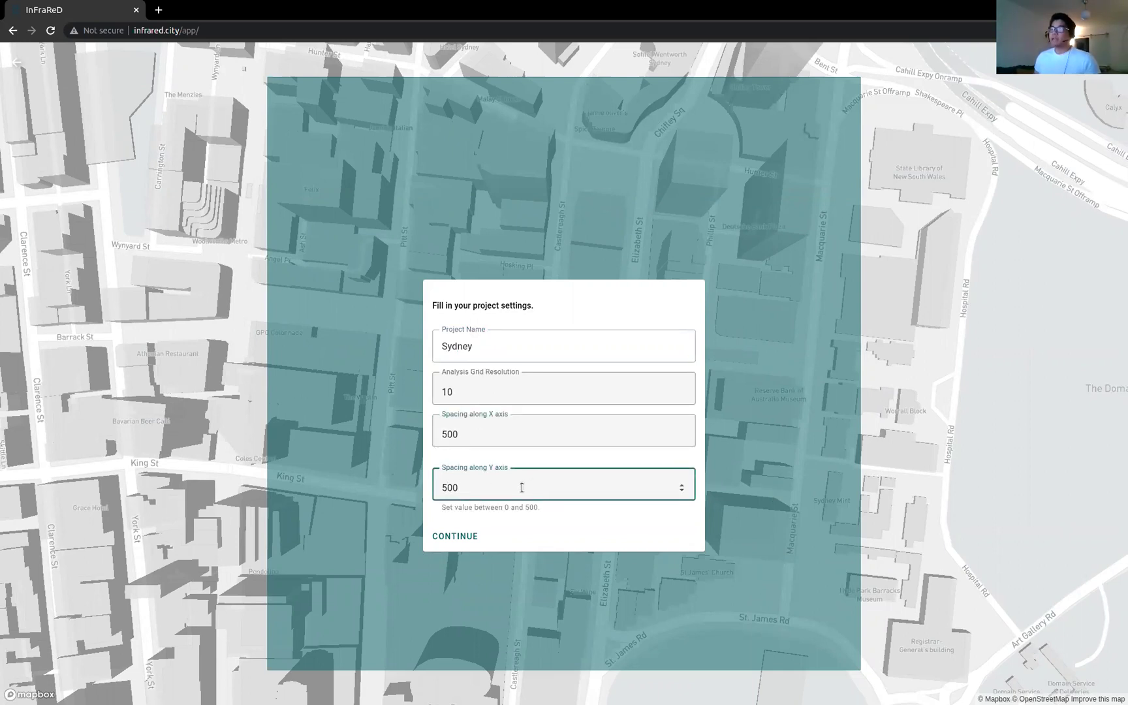
left_click(480, 386)
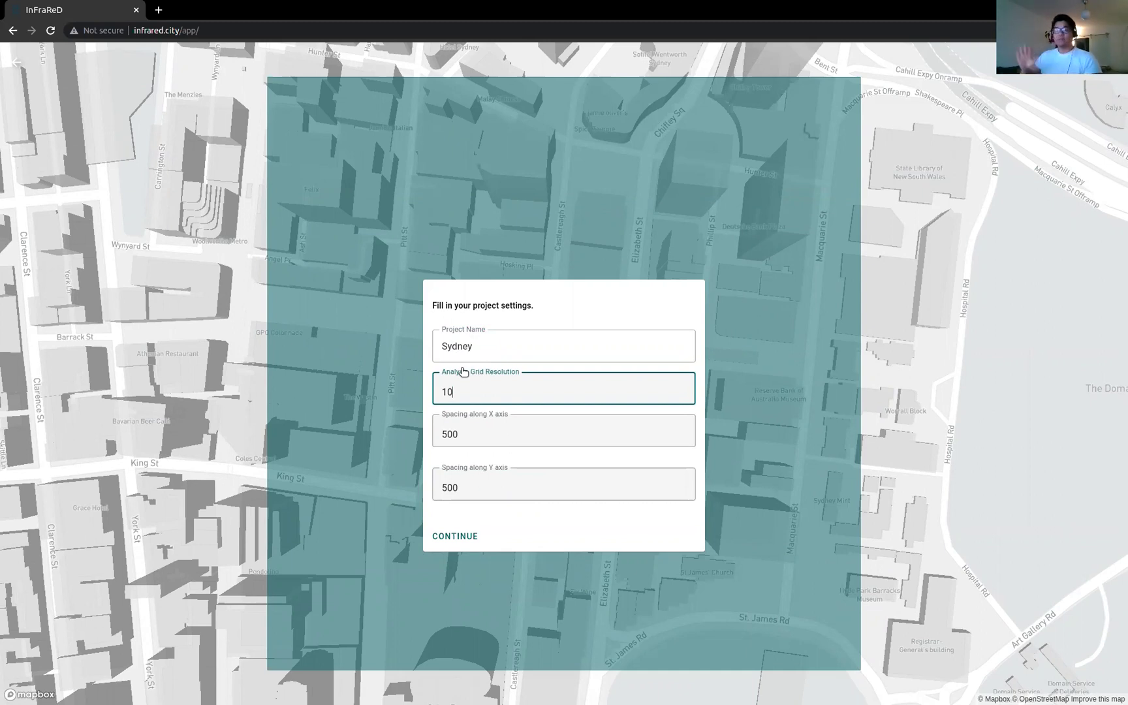
left_click(444, 536)
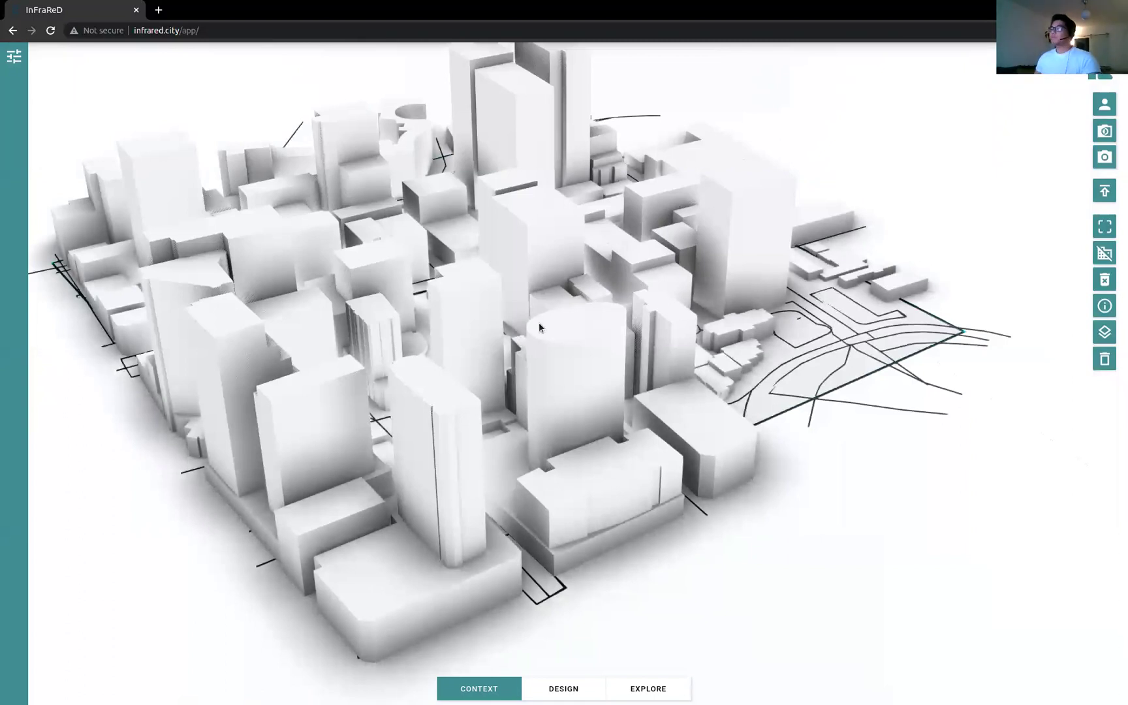
left_click_drag(852, 311, 466, 311)
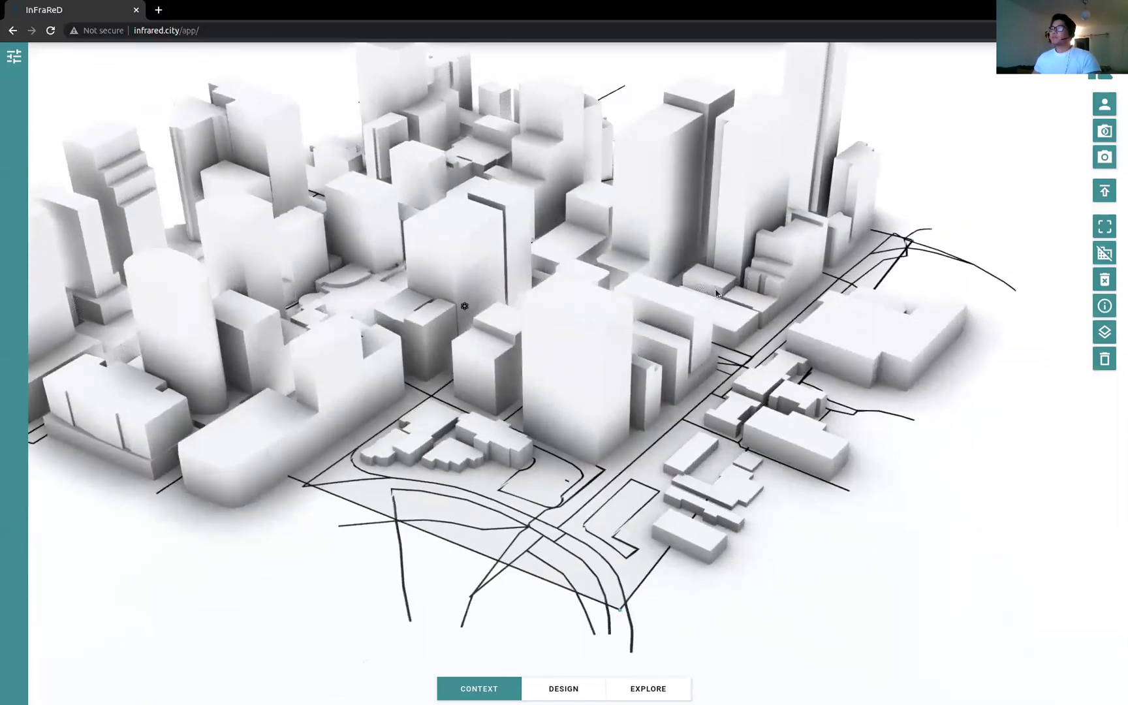
right_click_drag(712, 329, 797, 374)
left_click_drag(797, 374, 769, 357)
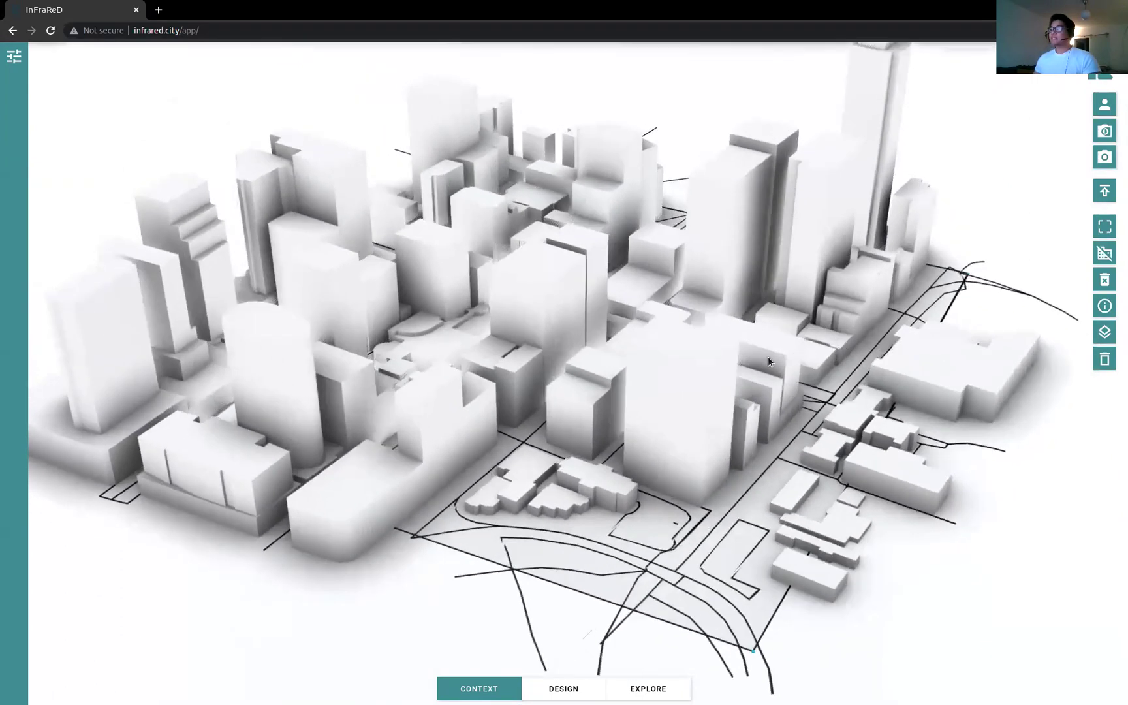
right_click_drag(630, 331, 590, 354)
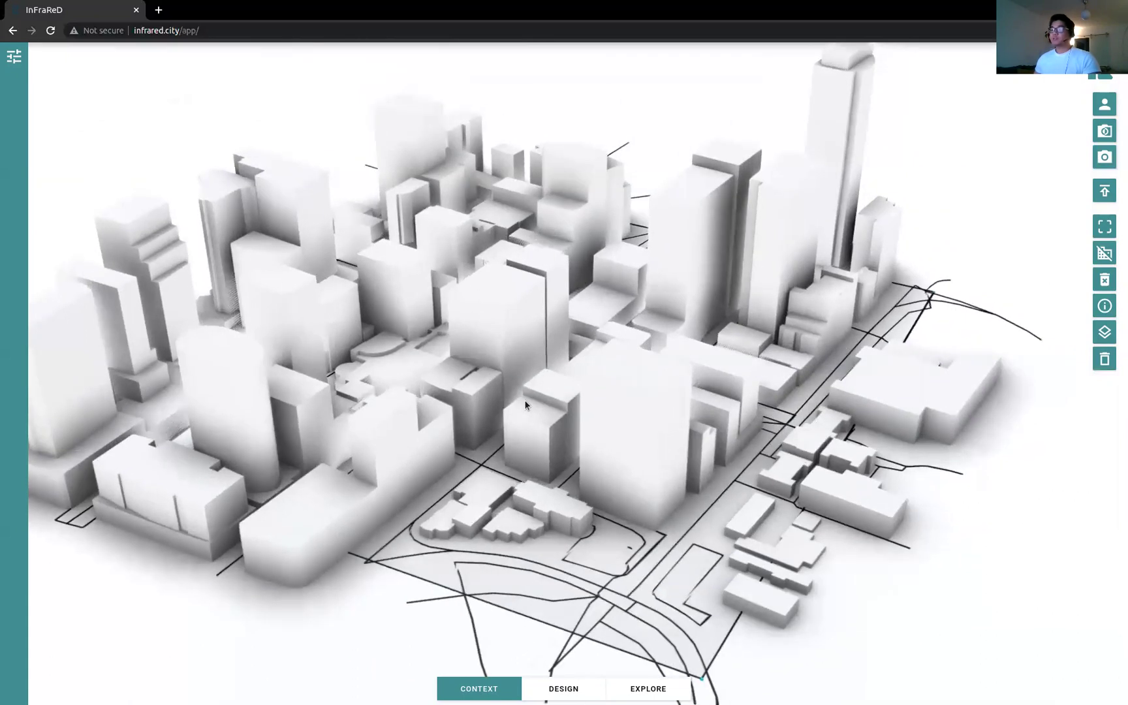
scroll(524, 400, "up", 5)
scroll(524, 399, "down", 5)
scroll(524, 400, "down", 3)
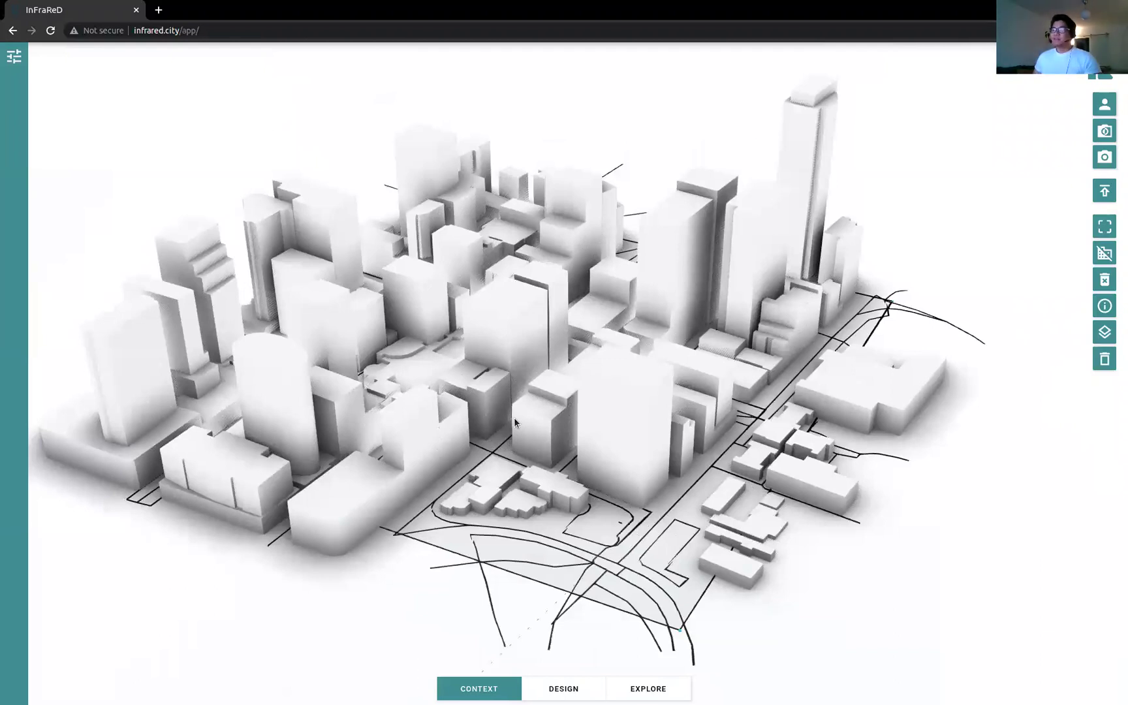
mouse_move(496, 466)
left_mouse_down()
mouse_move(468, 455)
mouse_move(487, 445)
left_mouse_up()
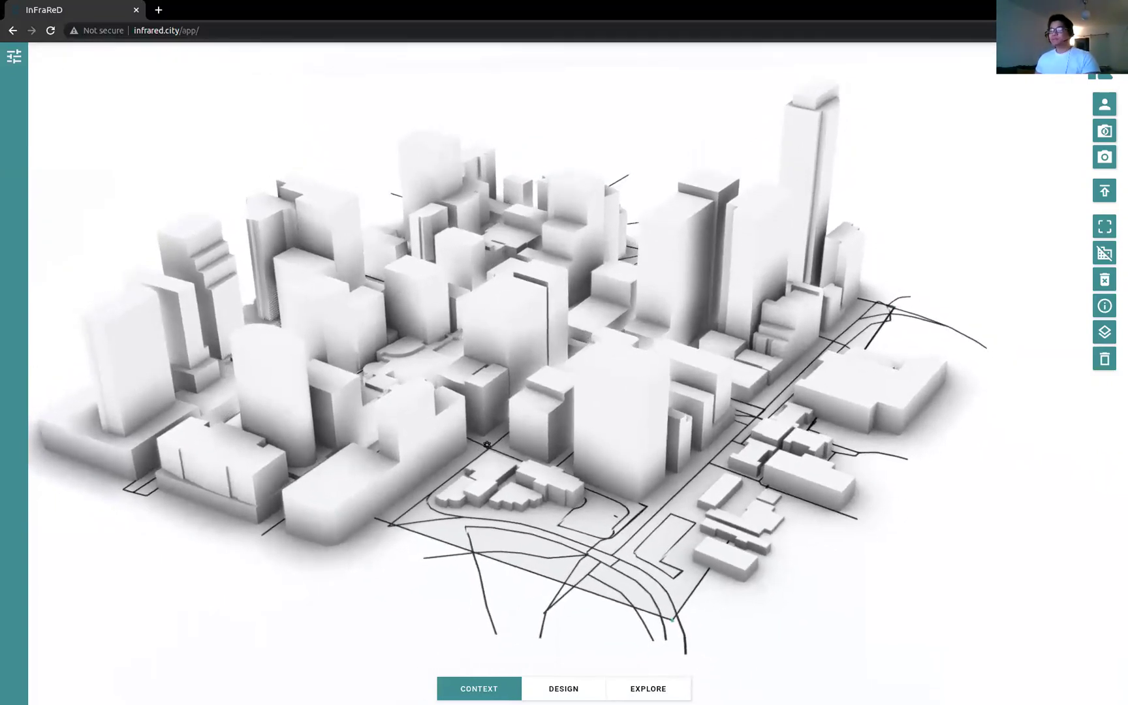
scroll(487, 445, "up", 5)
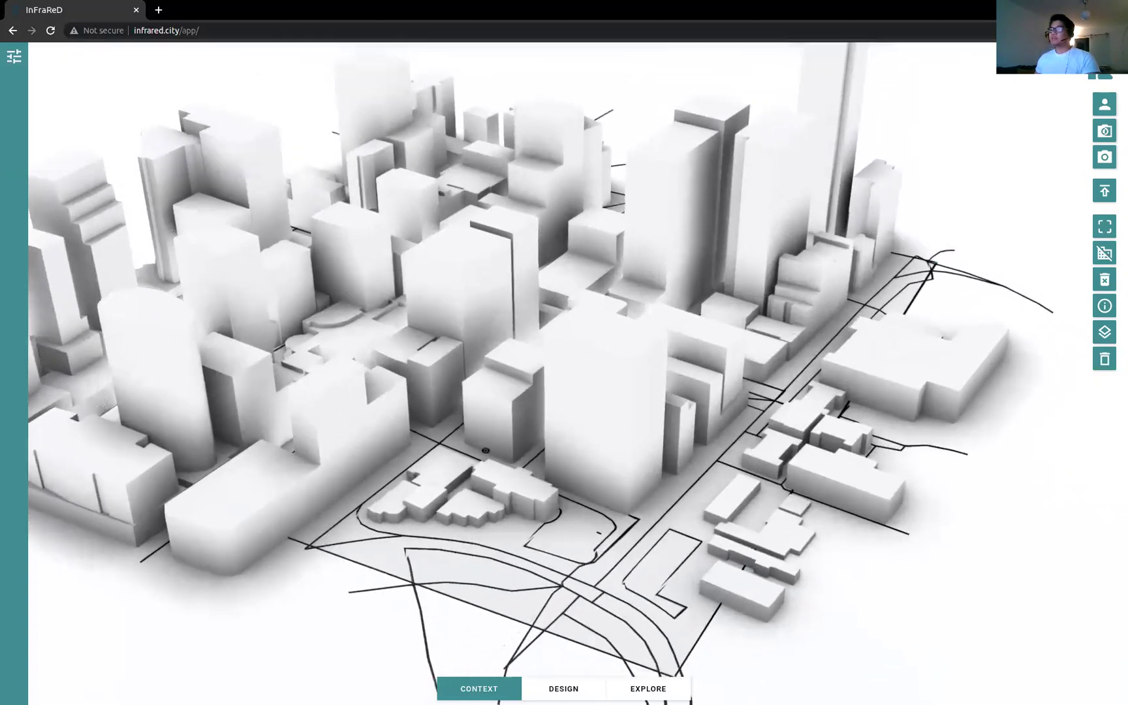
scroll(486, 448, "up", 10)
scroll(461, 459, "up", 10)
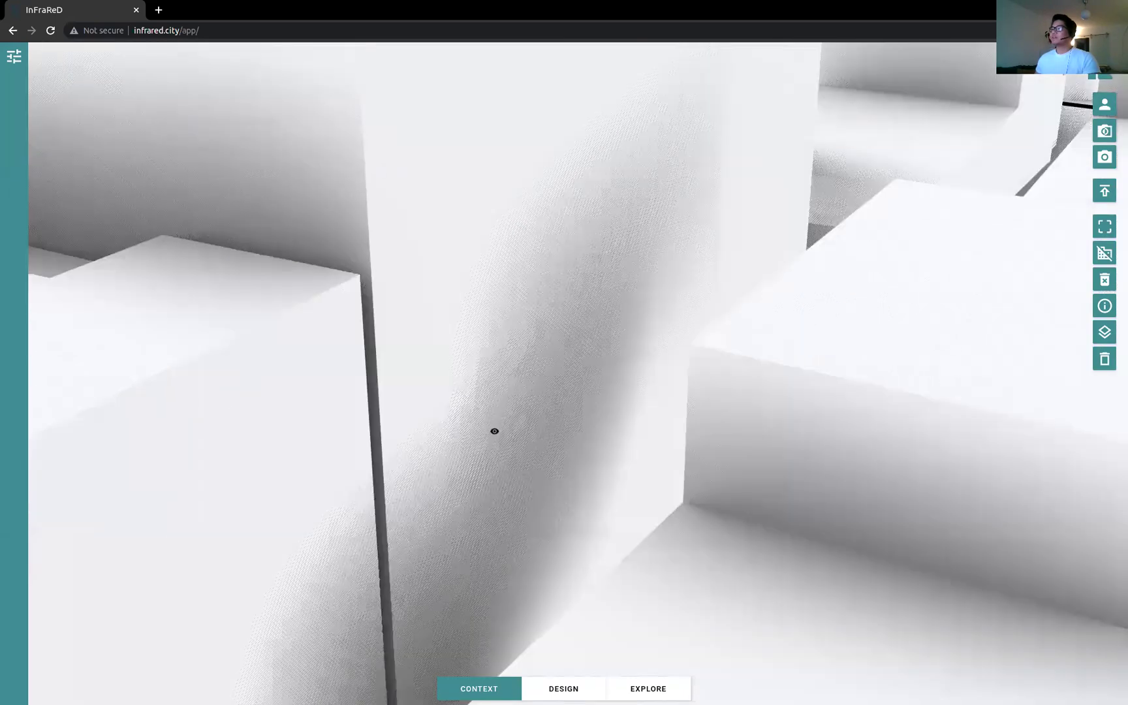
scroll(494, 431, "up", 10)
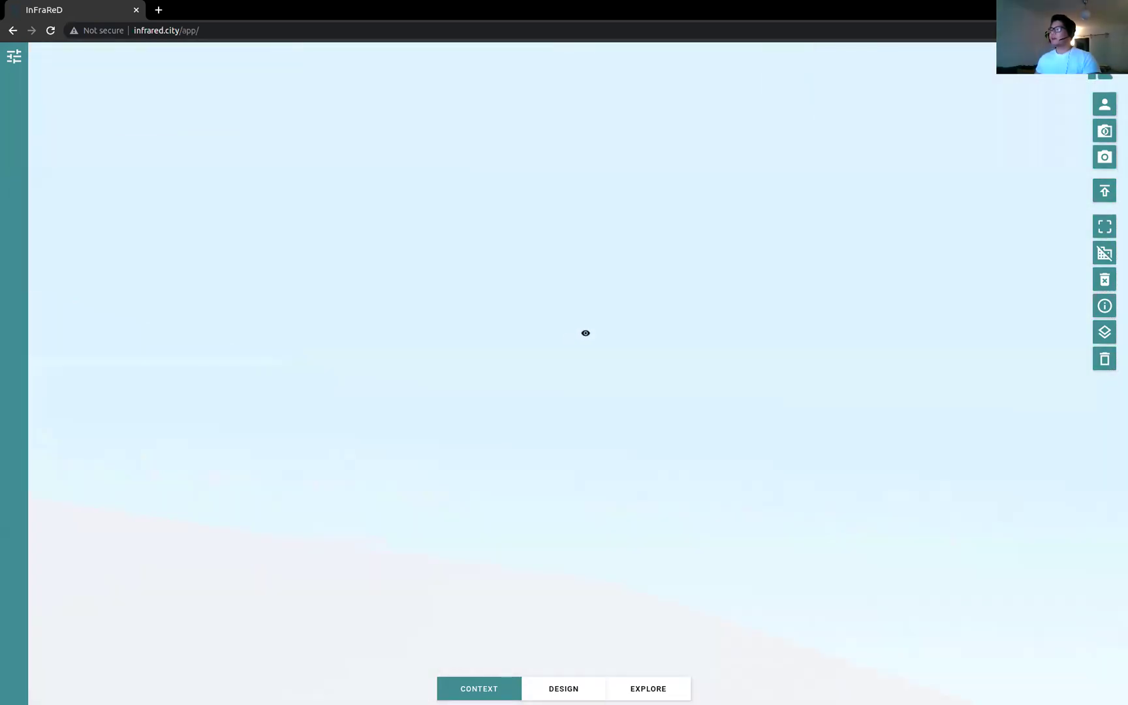
left_click_drag(586, 333, 769, 332)
left_click_drag(710, 380, 630, 357)
scroll(607, 438, "down", 10)
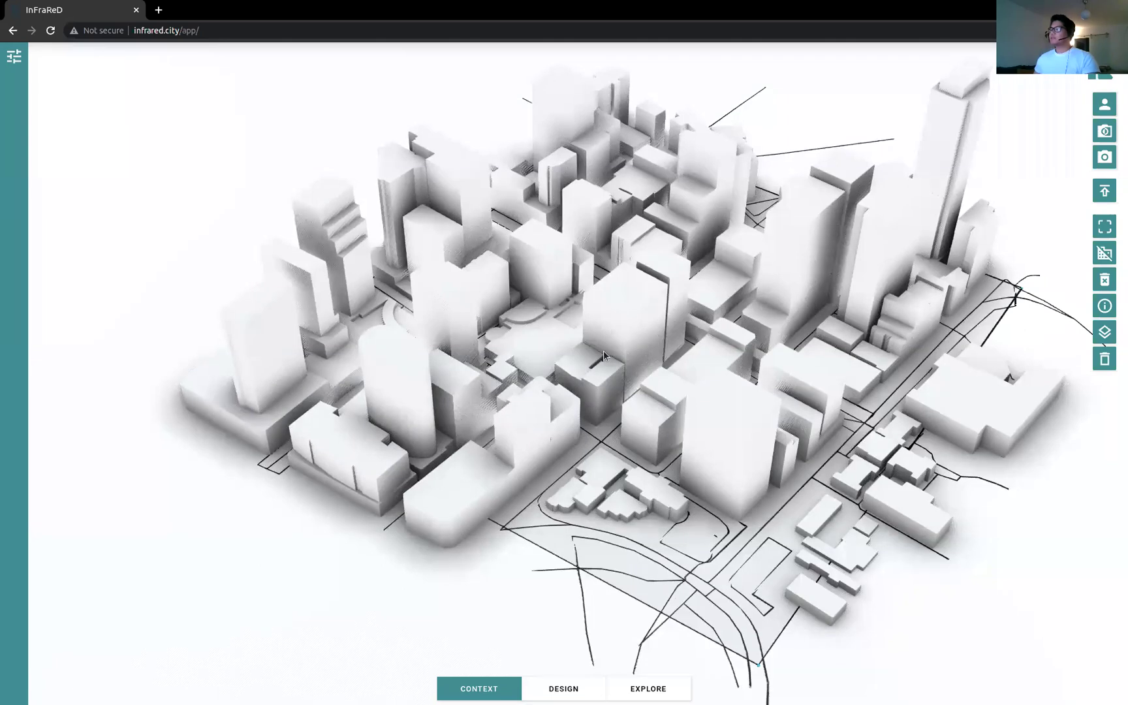
right_click_drag(613, 362, 536, 343)
left_click_drag(536, 343, 664, 320)
right_click_drag(665, 320, 604, 362)
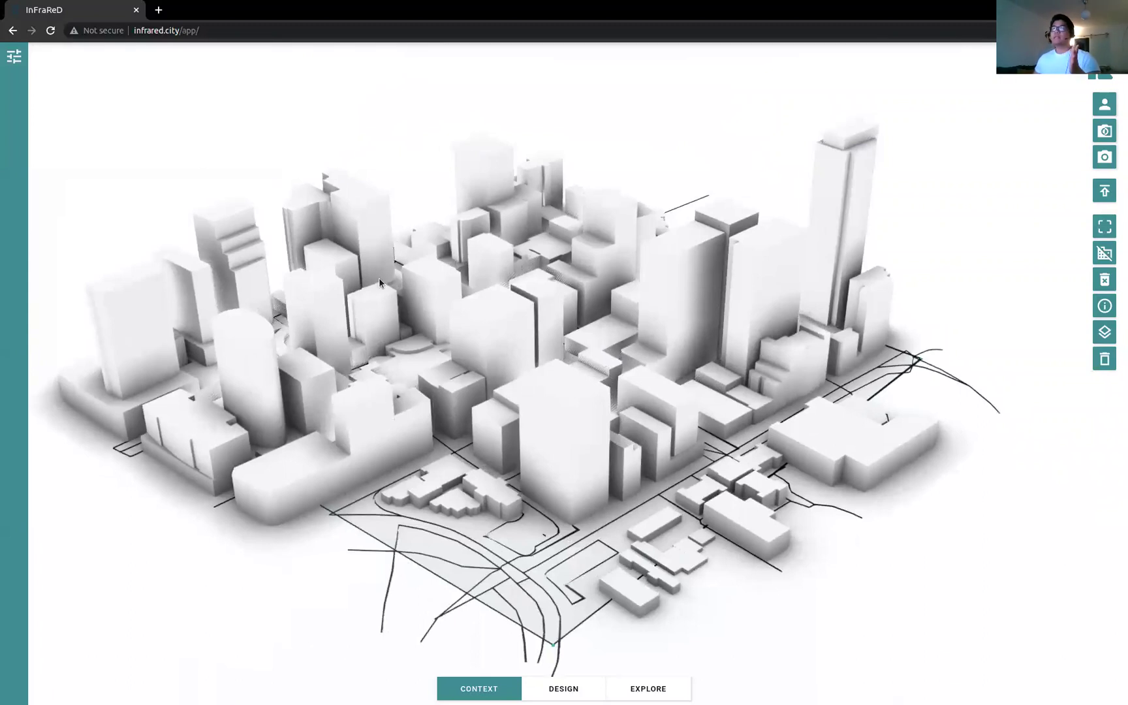
left_click(15, 60)
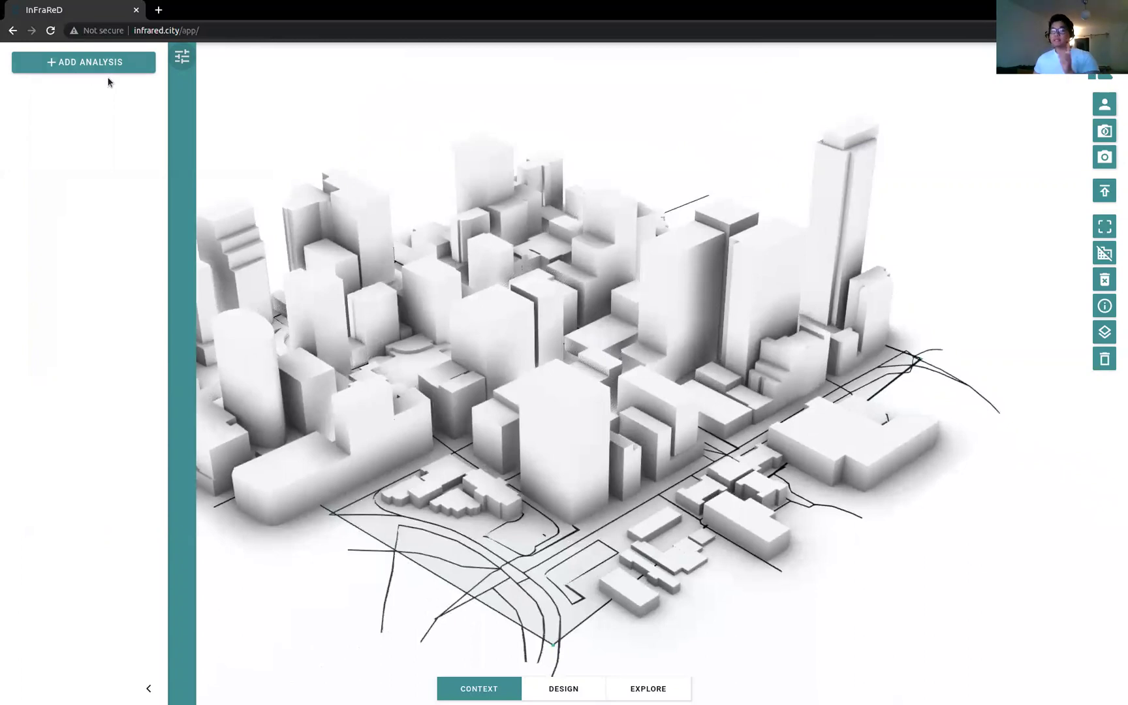
left_click(181, 59)
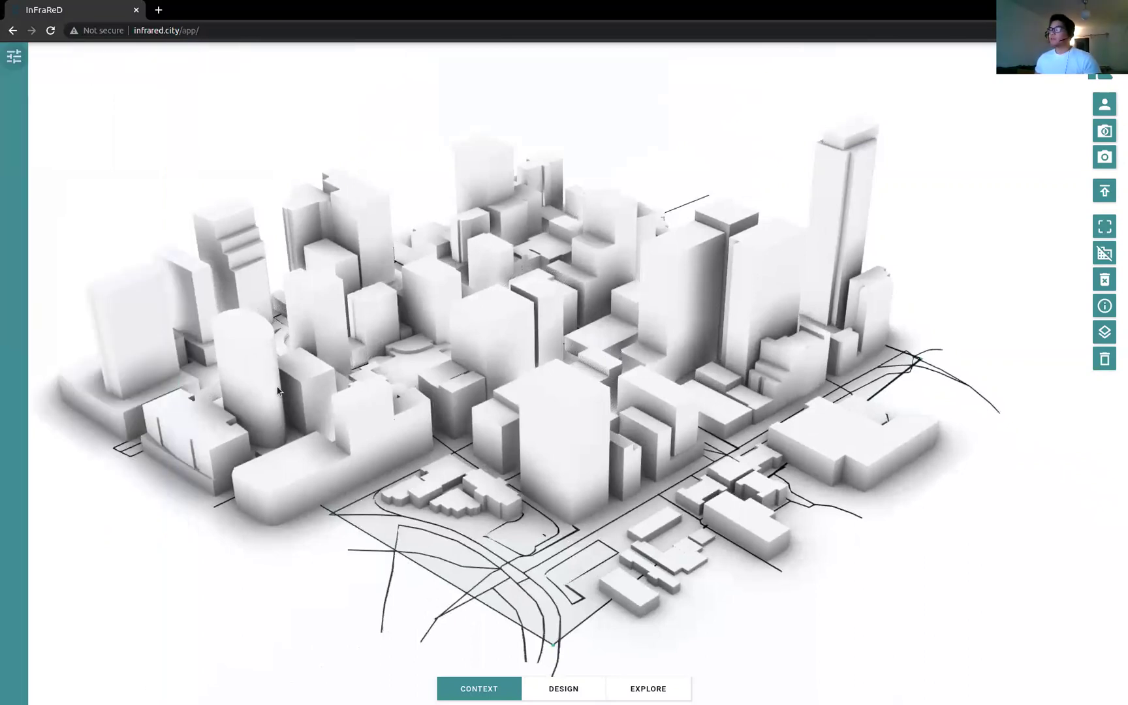
left_click(656, 689)
left_click(496, 689)
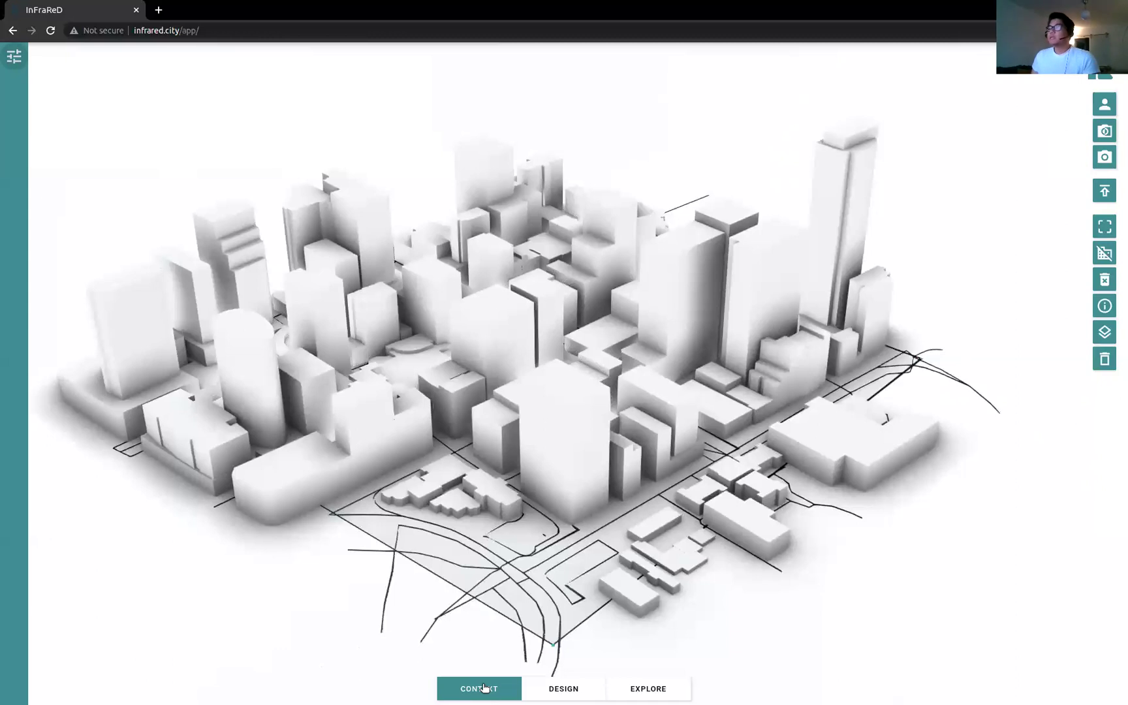
left_click(565, 689)
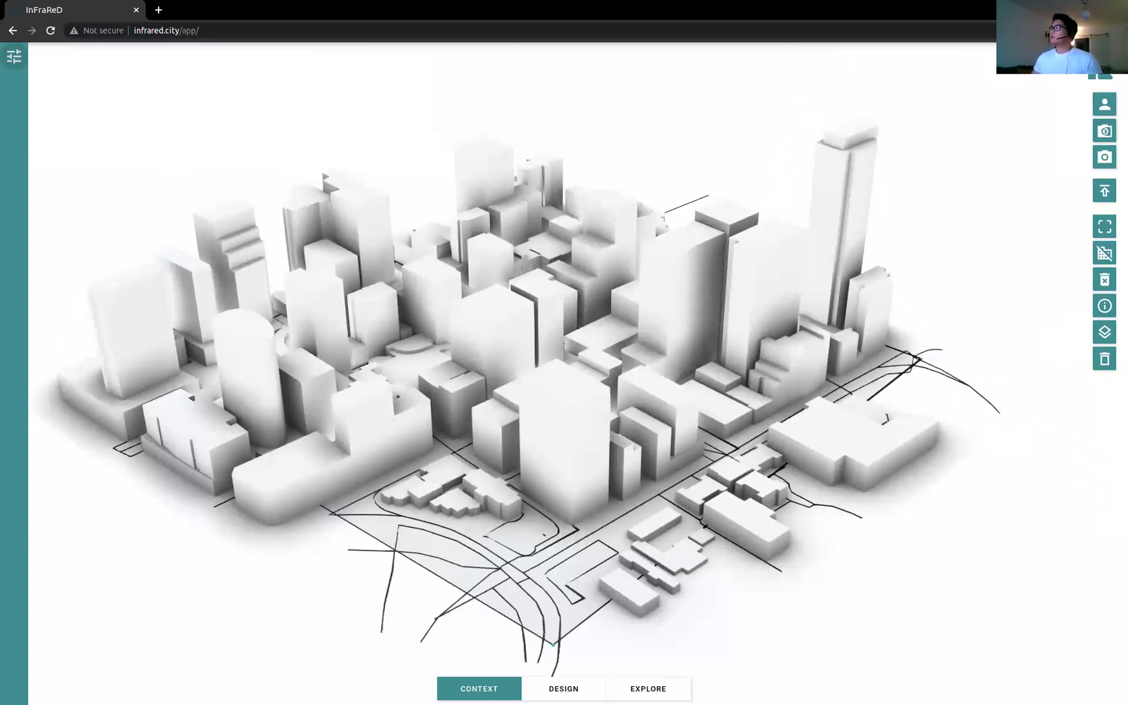
Step: Return to the start page and load the Sydney project's origin snapshot from My Projects
left_click(1099, 77)
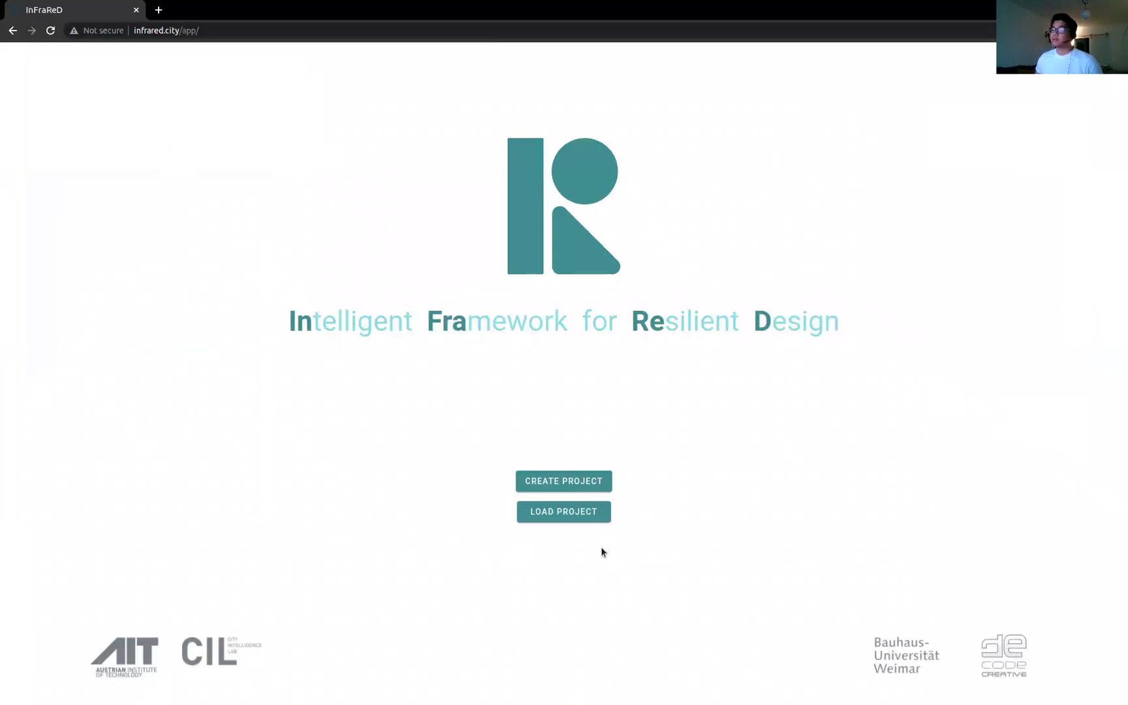
left_click(570, 511)
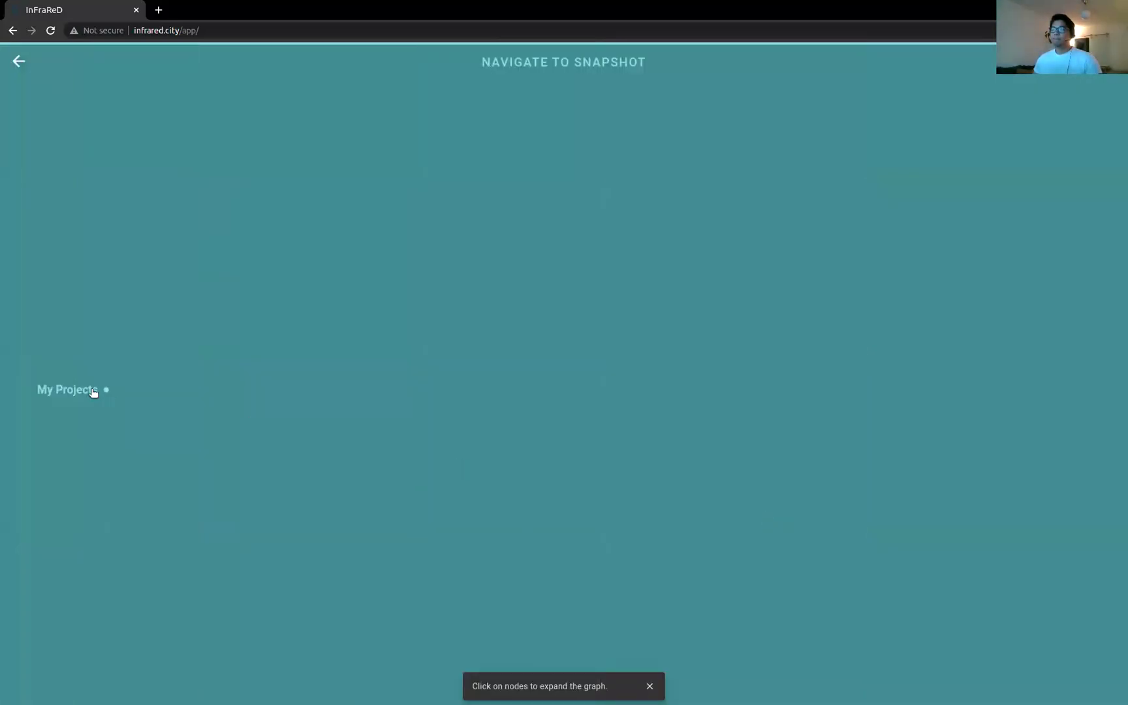
left_click(93, 390)
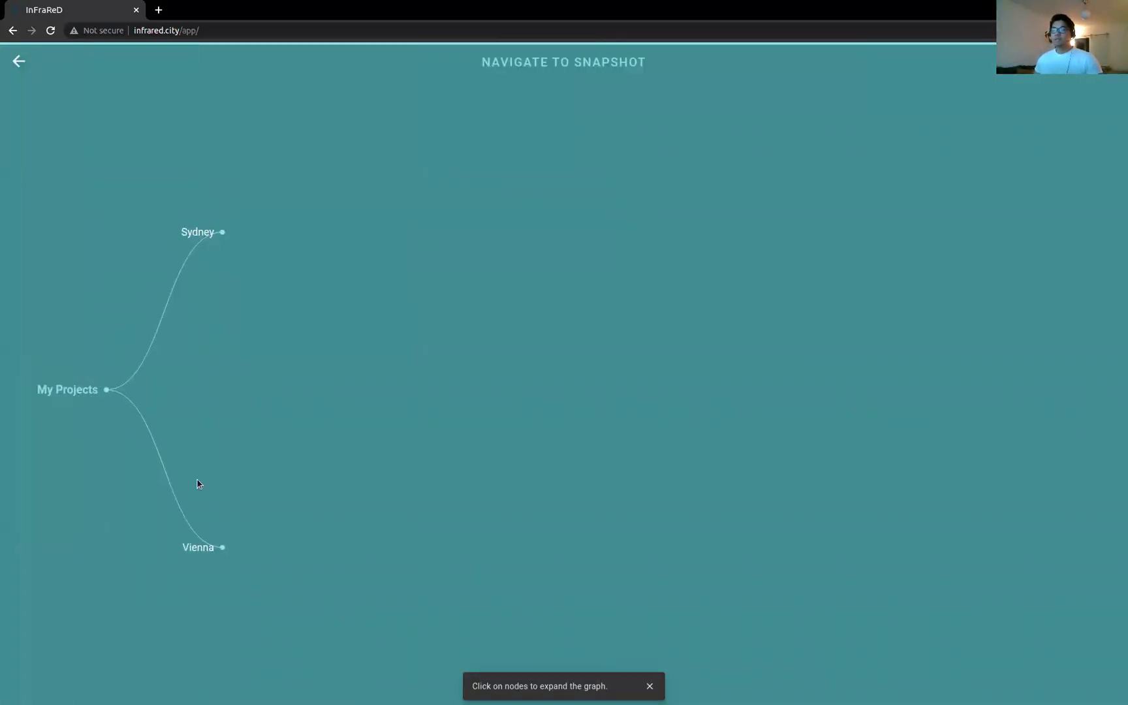
left_click(199, 236)
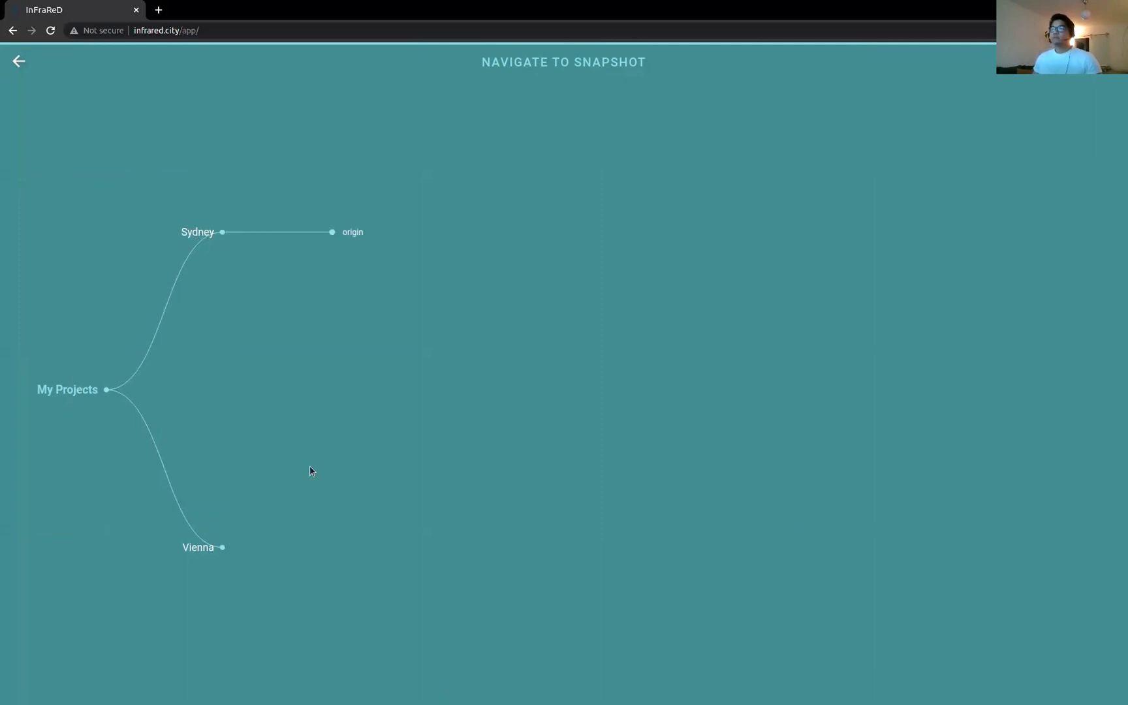
left_click(368, 237)
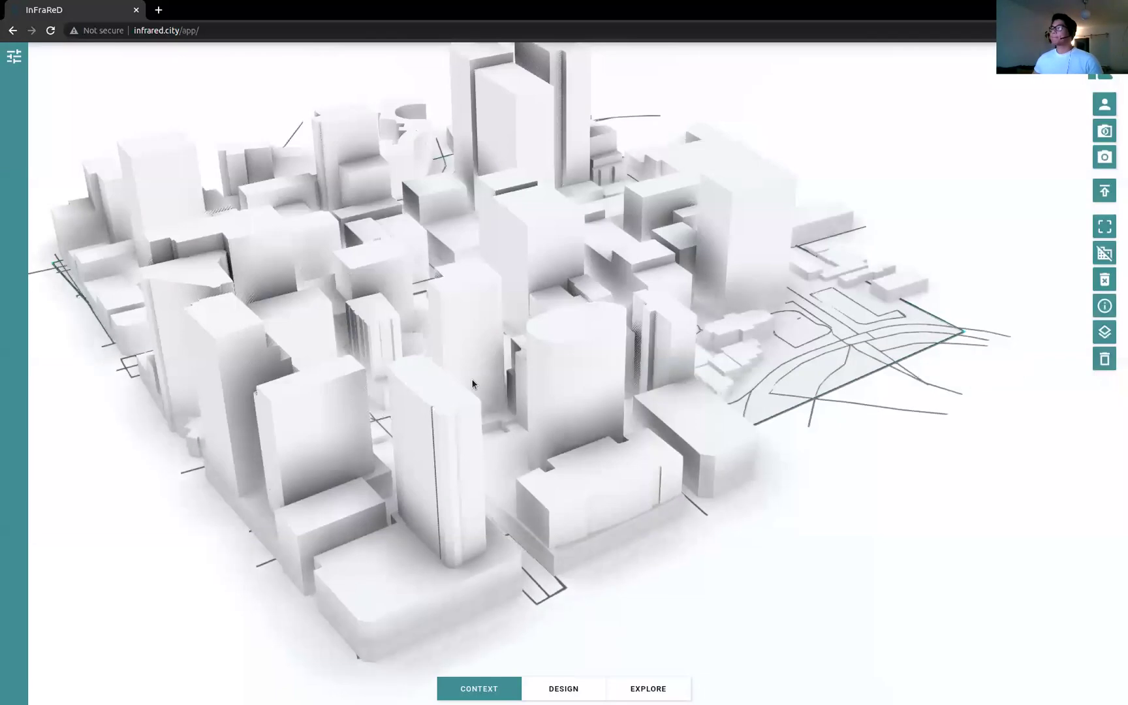
Step: Bring the city model into view, then open and dismiss the account details panel
scroll(691, 327, "down", 5)
left_click_drag(690, 327, 736, 384)
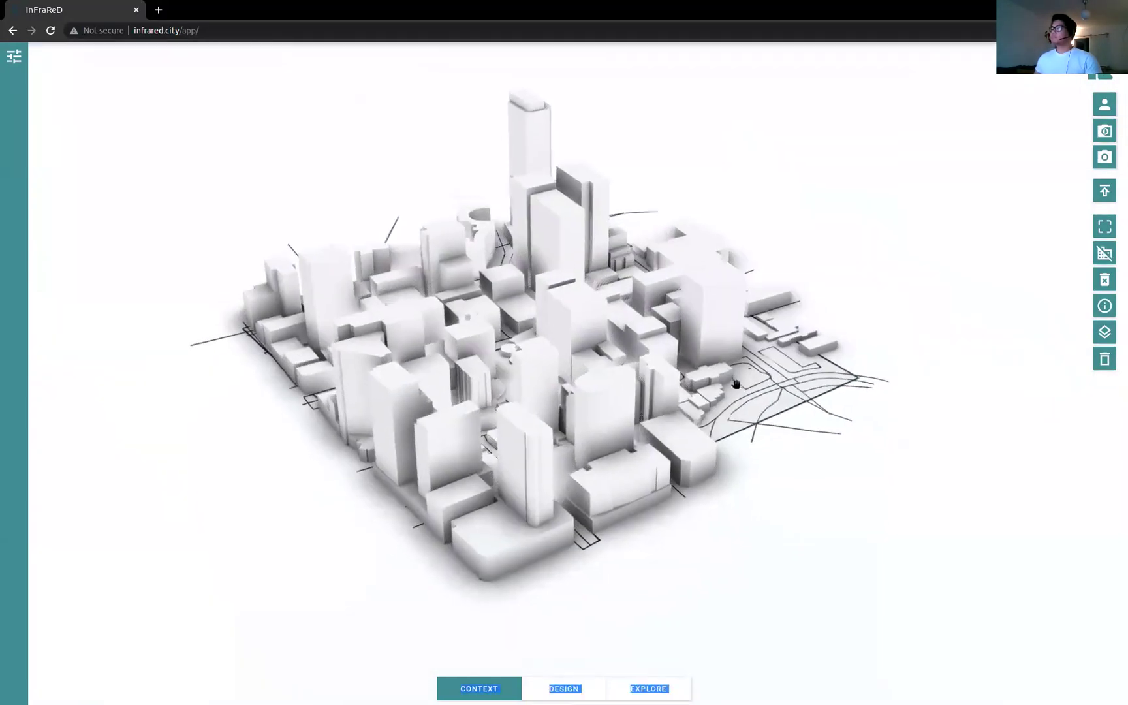
left_click(1109, 115)
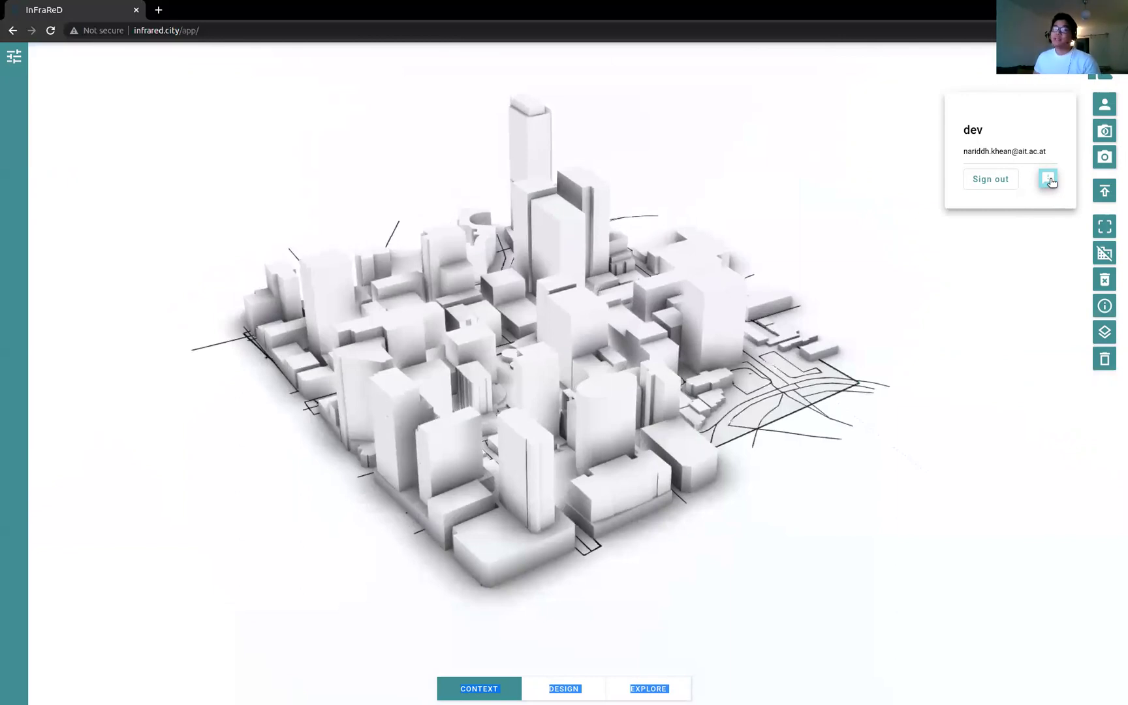
left_click(1089, 215)
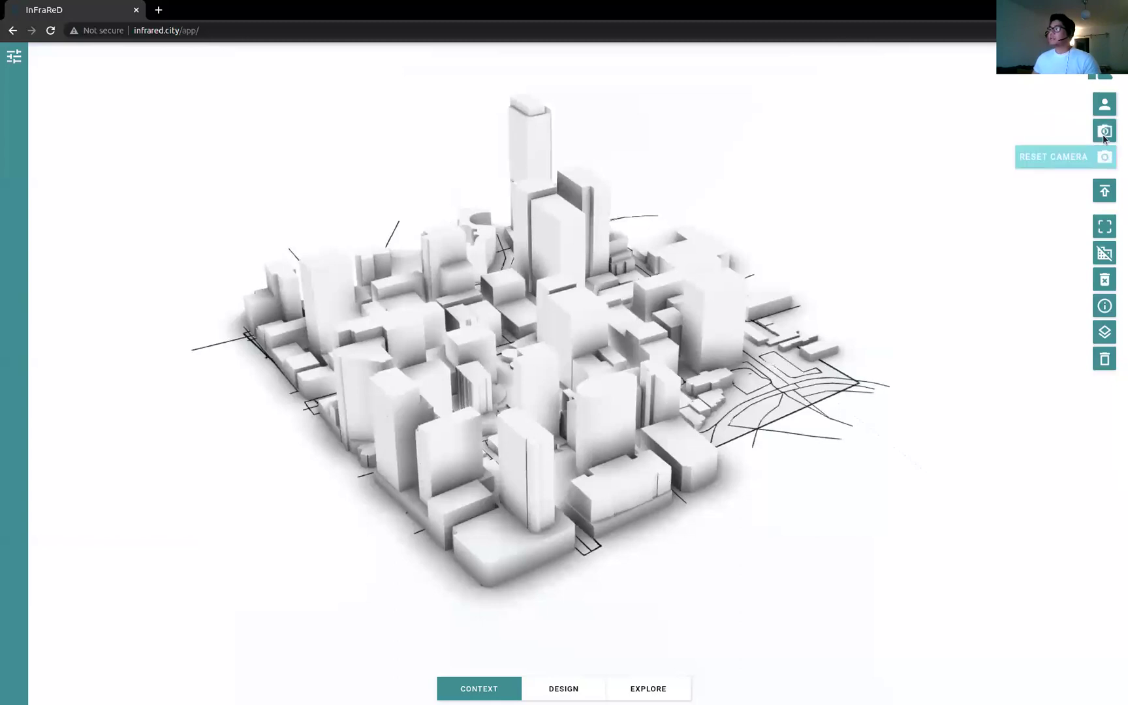
scroll(580, 363, "down", 7)
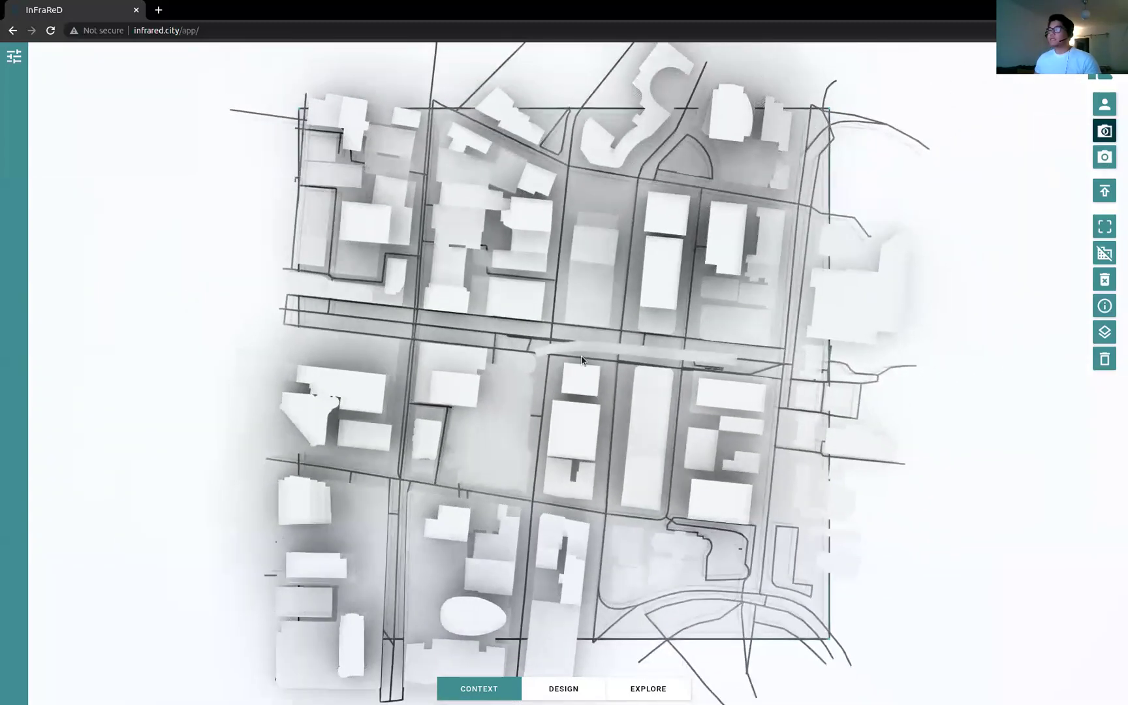
scroll(579, 363, "down", 1)
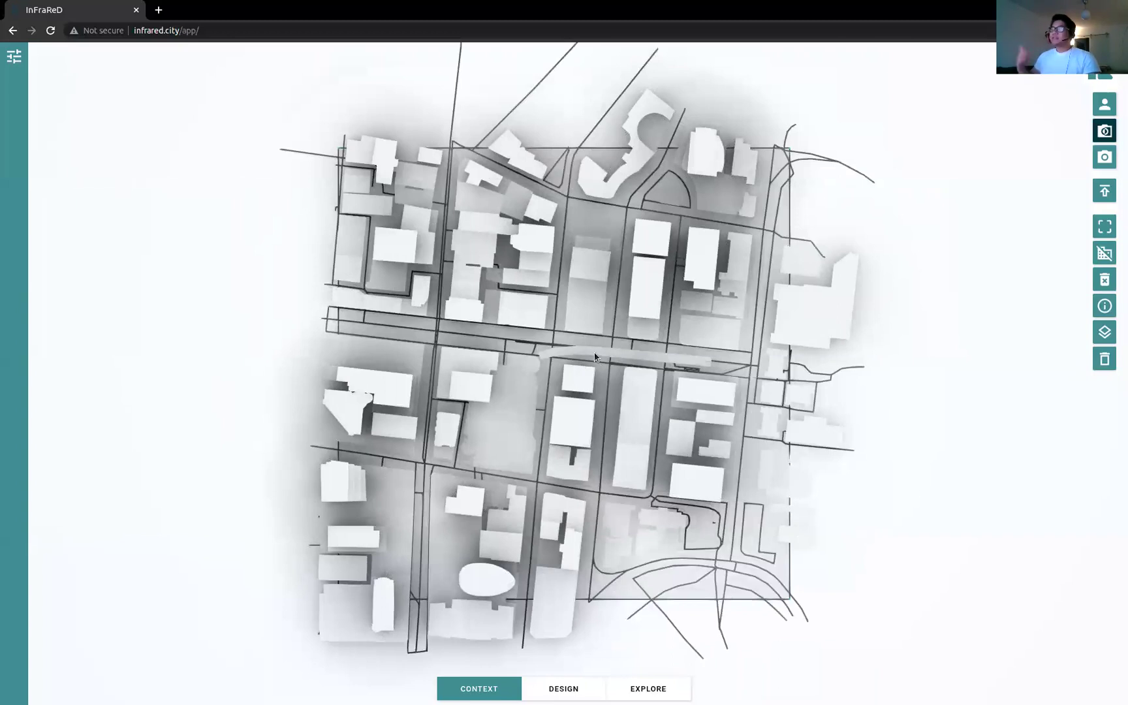
mouse_move(605, 378)
left_mouse_down()
mouse_move(640, 329)
mouse_move(696, 321)
mouse_move(563, 367)
mouse_move(601, 357)
left_mouse_up()
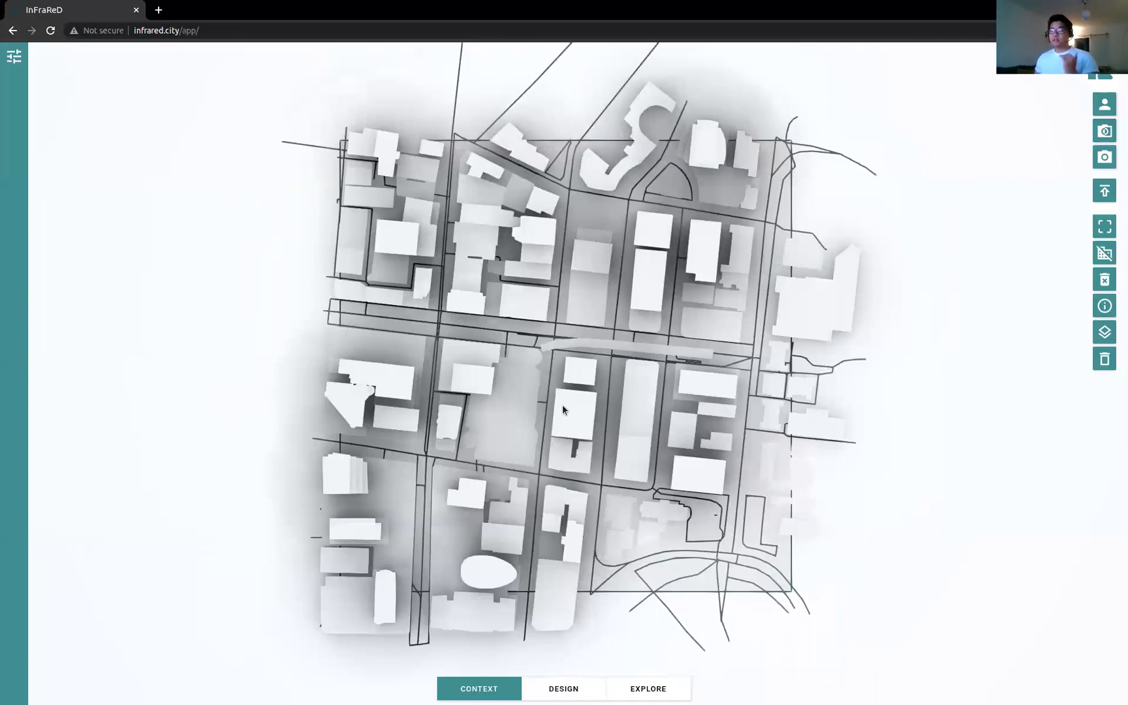
right_click_drag(564, 407, 710, 144)
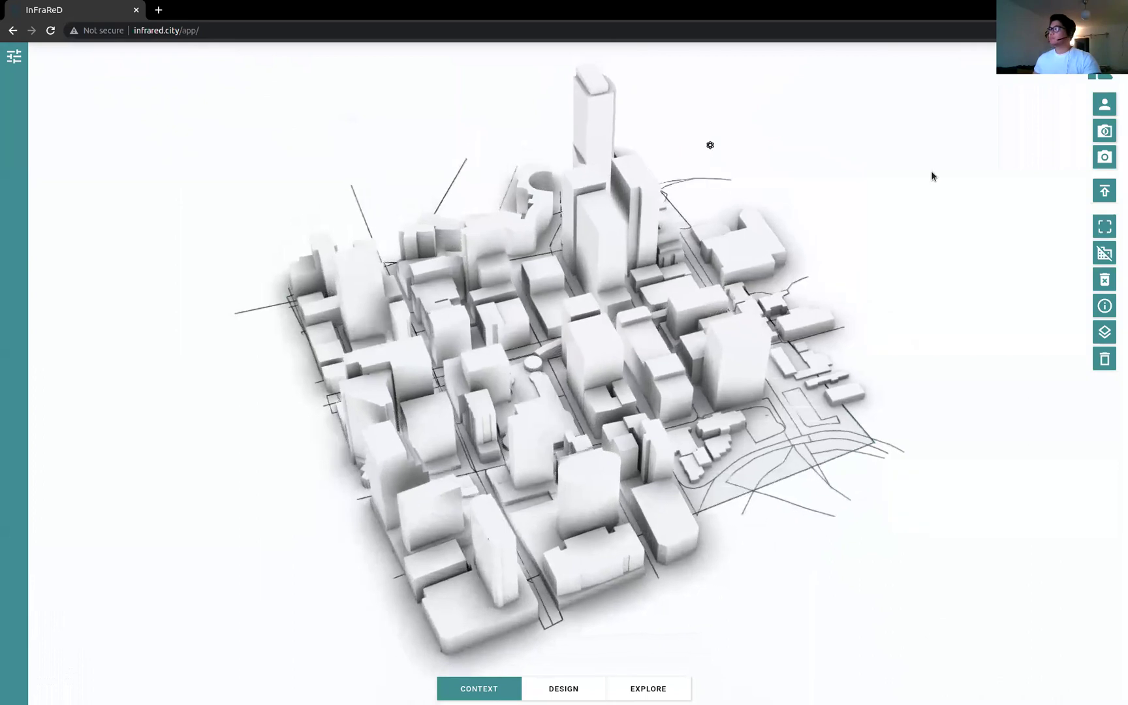
Step: Use Reset Camera to return to the default perspective of the whole Sydney model
left_click(1096, 157)
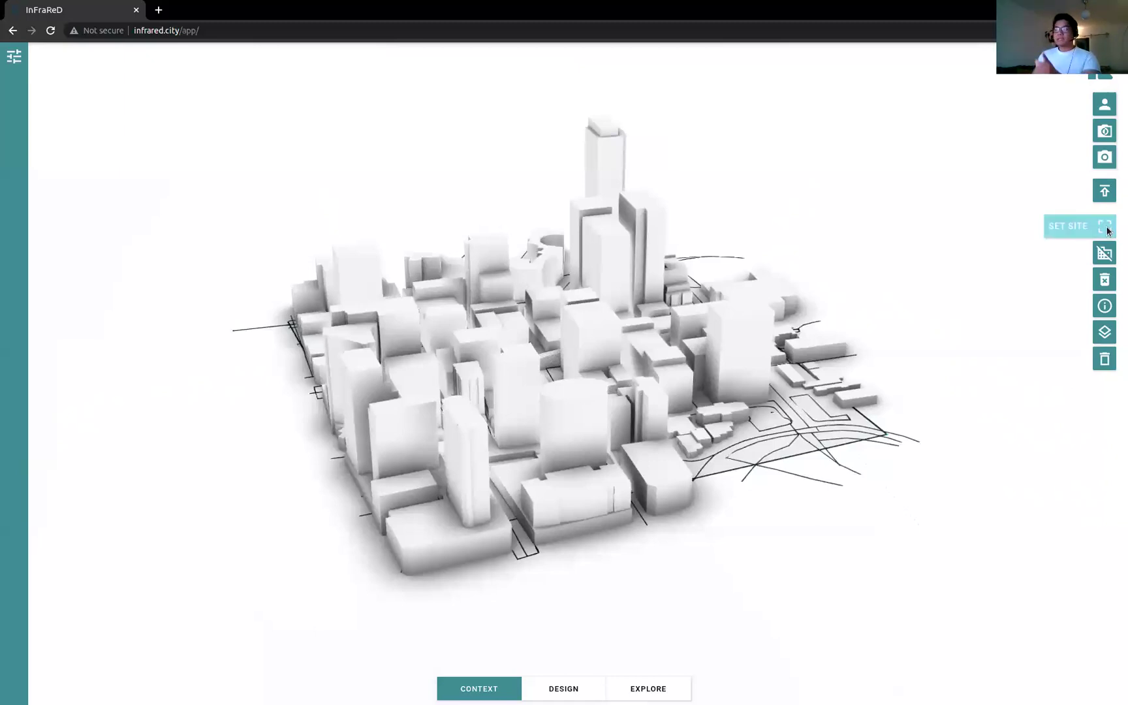
left_click(1105, 306)
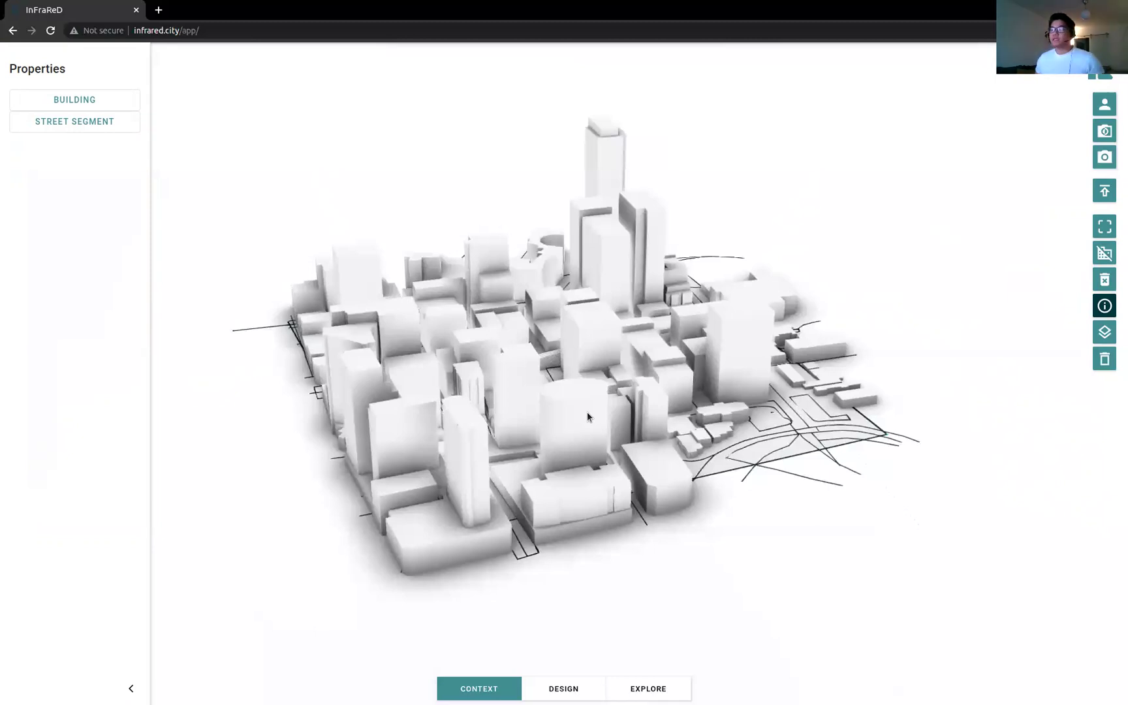
left_click(583, 430)
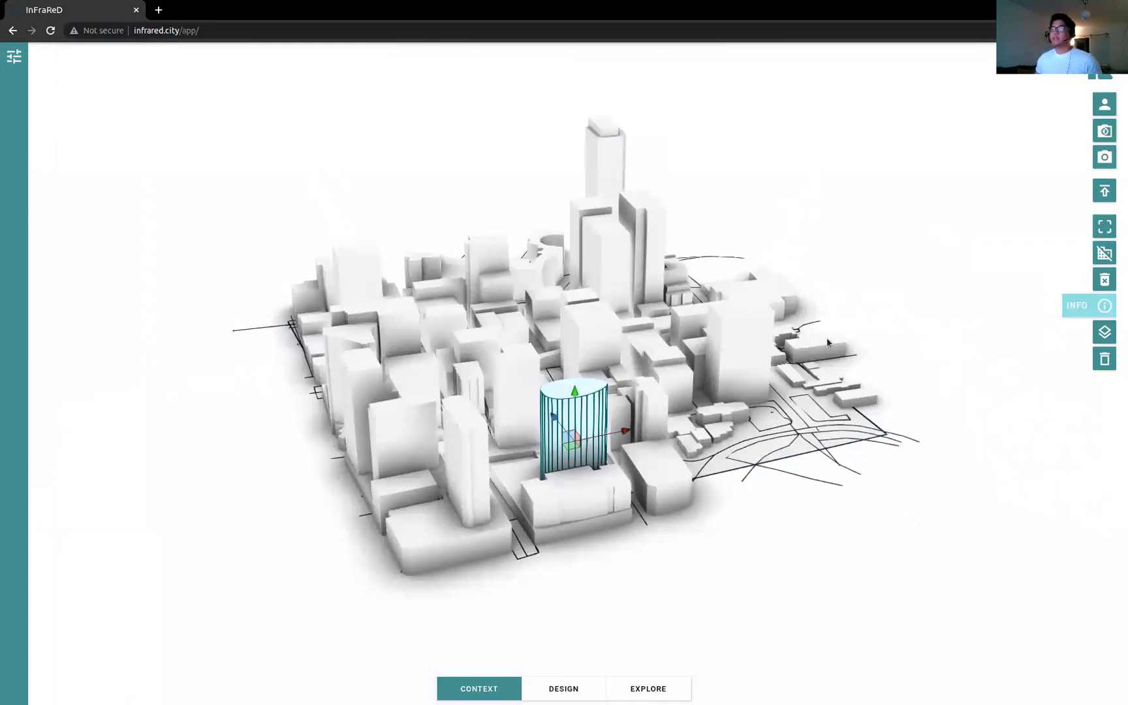
left_click(1105, 306)
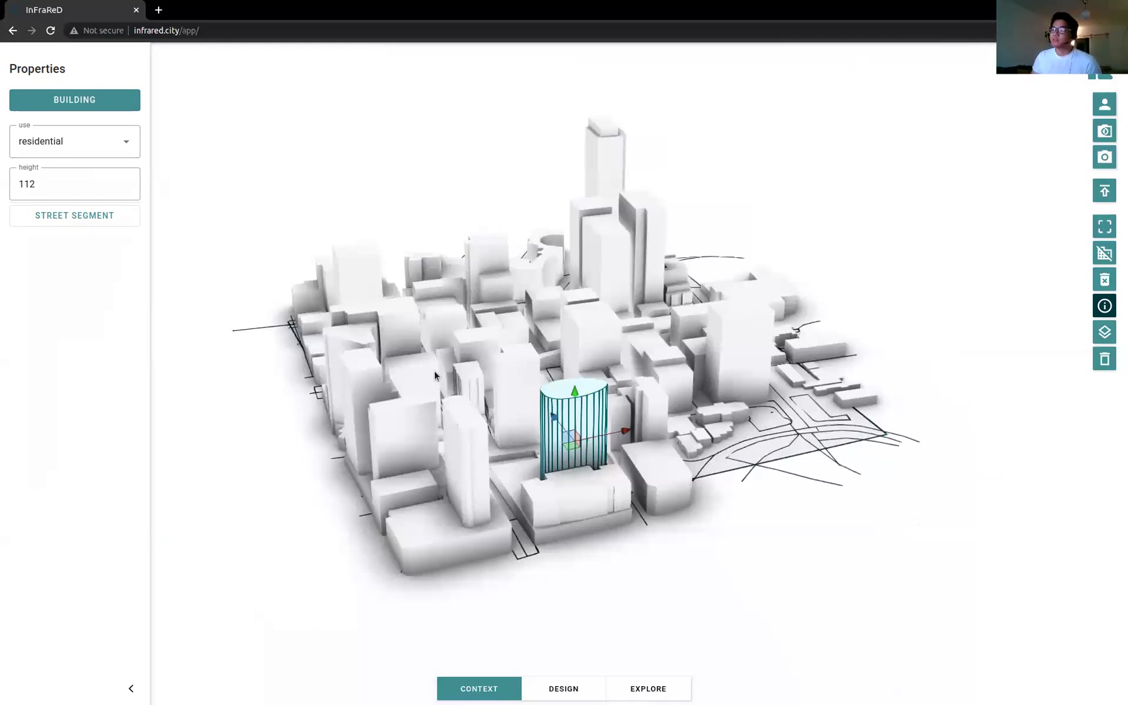
left_click(903, 299)
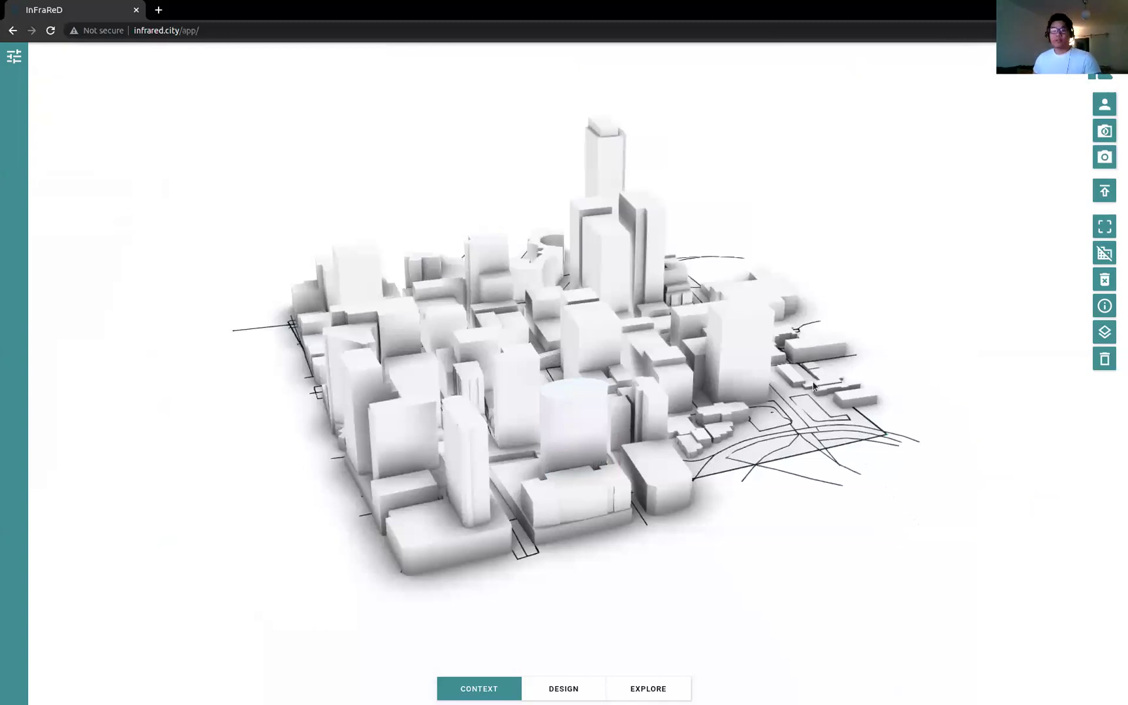
Step: Switch off the streetSegments data layer so the Sydney model shows only buildings
left_click(1103, 332)
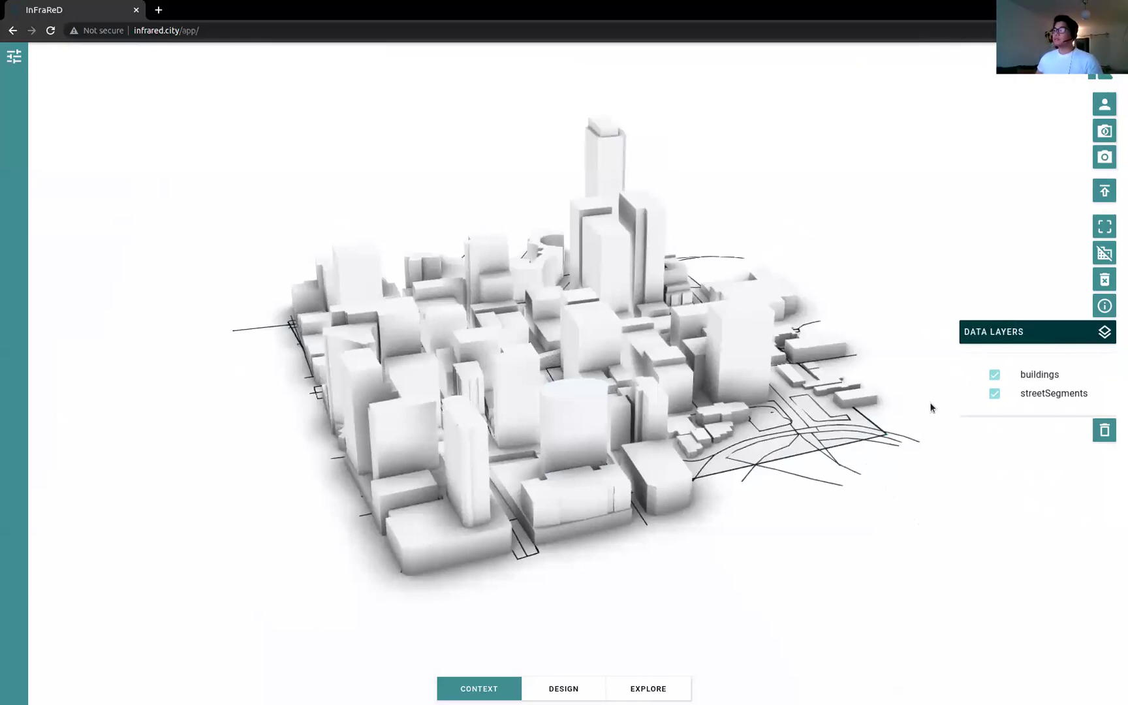
left_click_drag(903, 379, 858, 389)
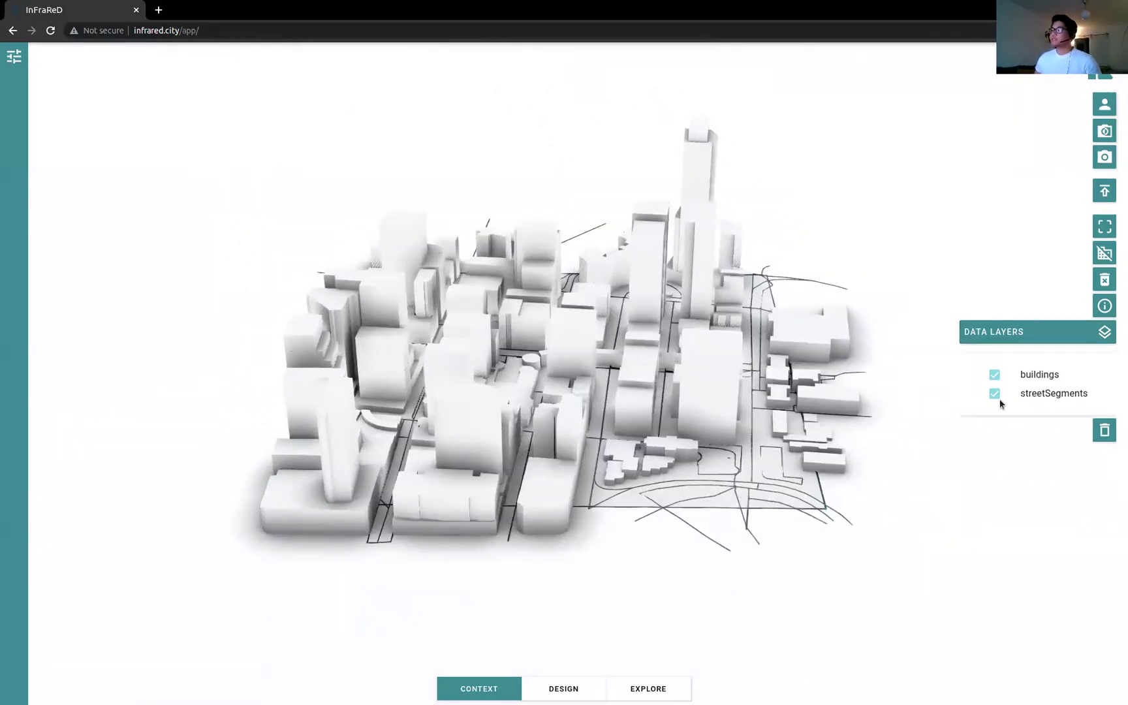
left_click(994, 394)
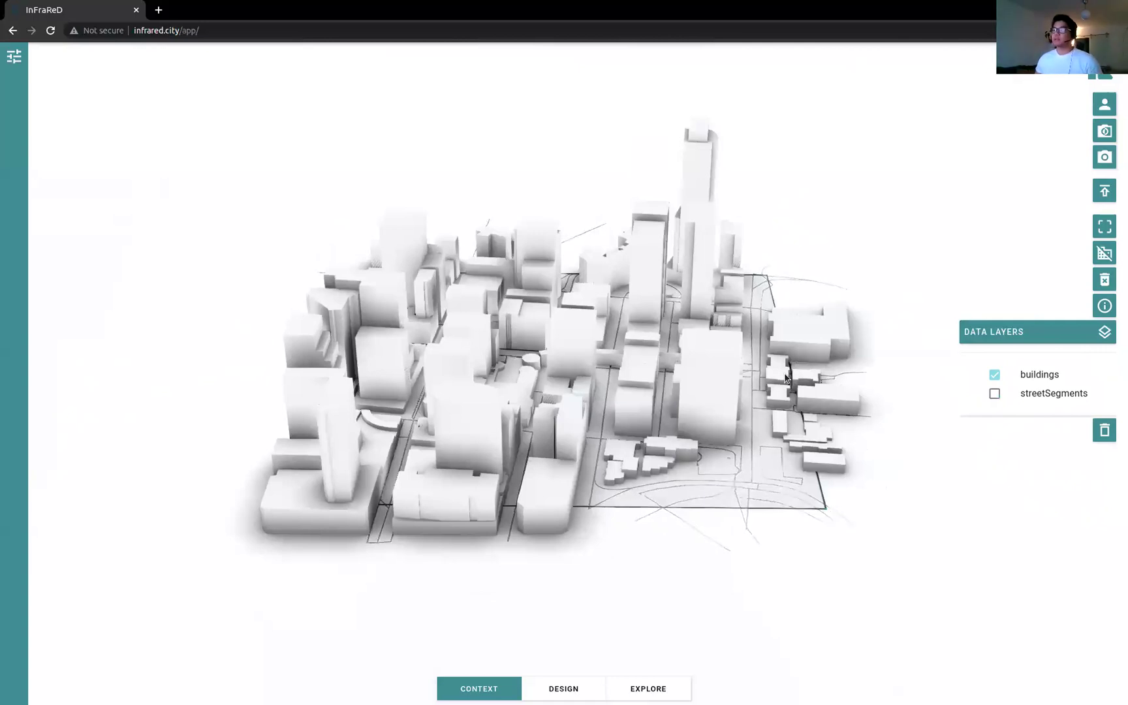
left_click_drag(790, 382, 848, 383)
left_click(1103, 331)
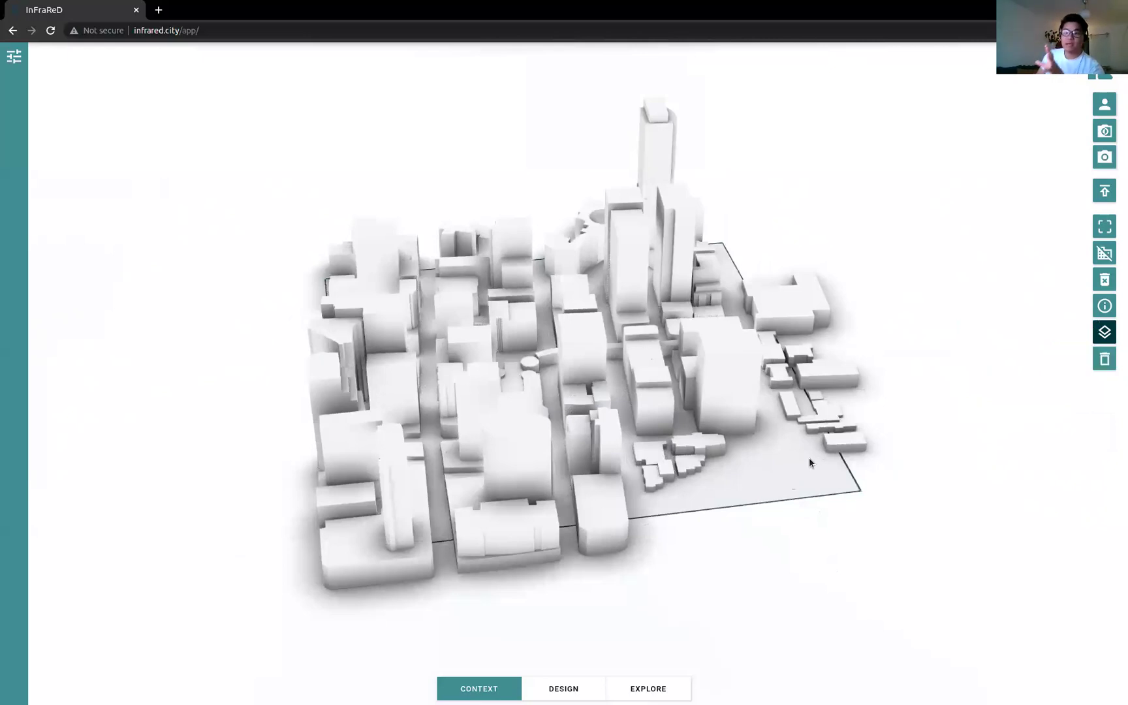
Step: Zoom into the central city block and select among its buildings
left_click_drag(793, 488, 598, 540)
scroll(606, 481, "up", 4)
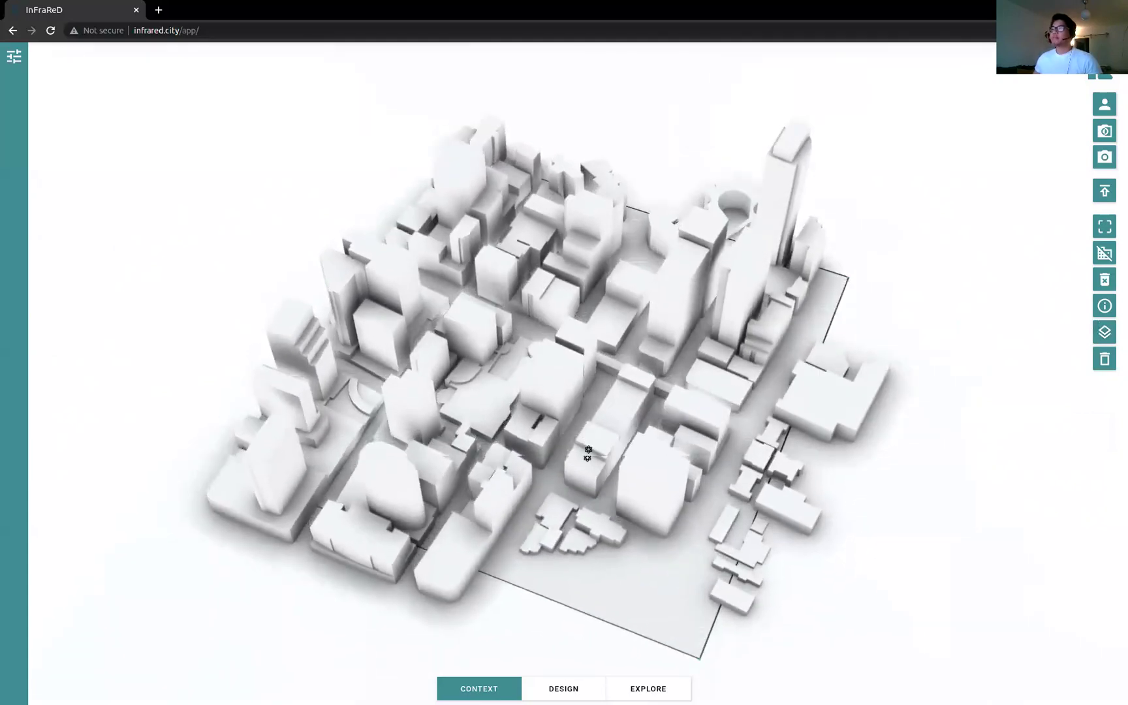
scroll(606, 482, "up", 2)
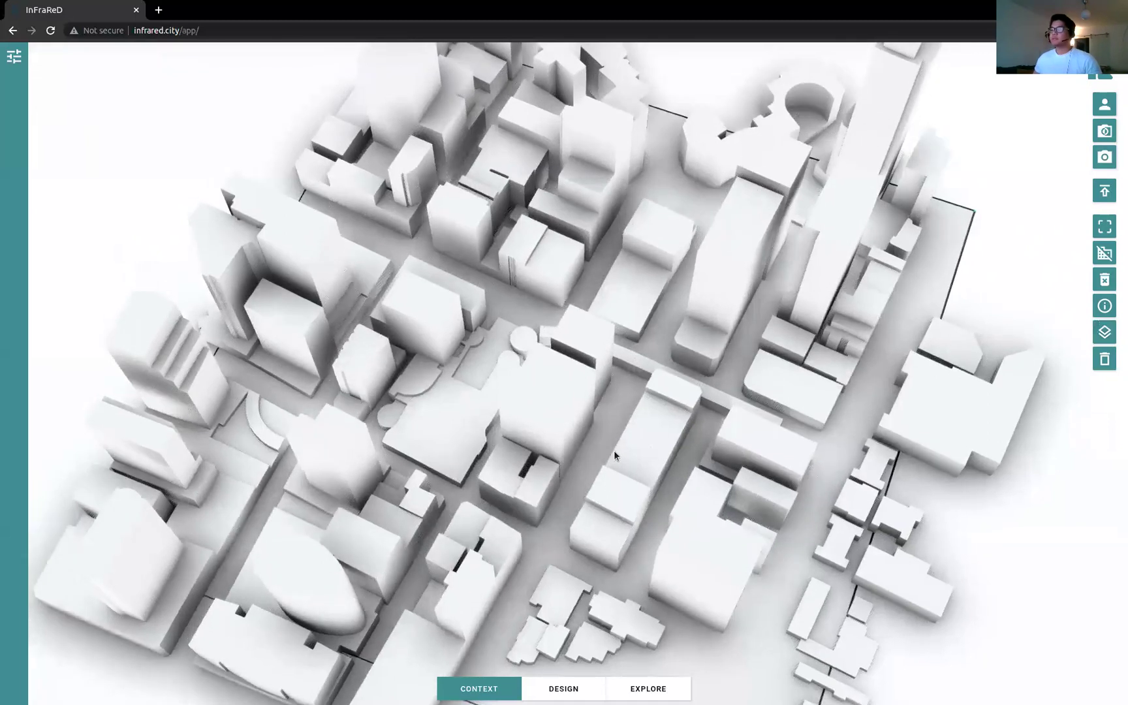
left_click(606, 410)
left_click(600, 541)
left_click(673, 405)
left_click(591, 365)
left_click(509, 497)
left_click(644, 457)
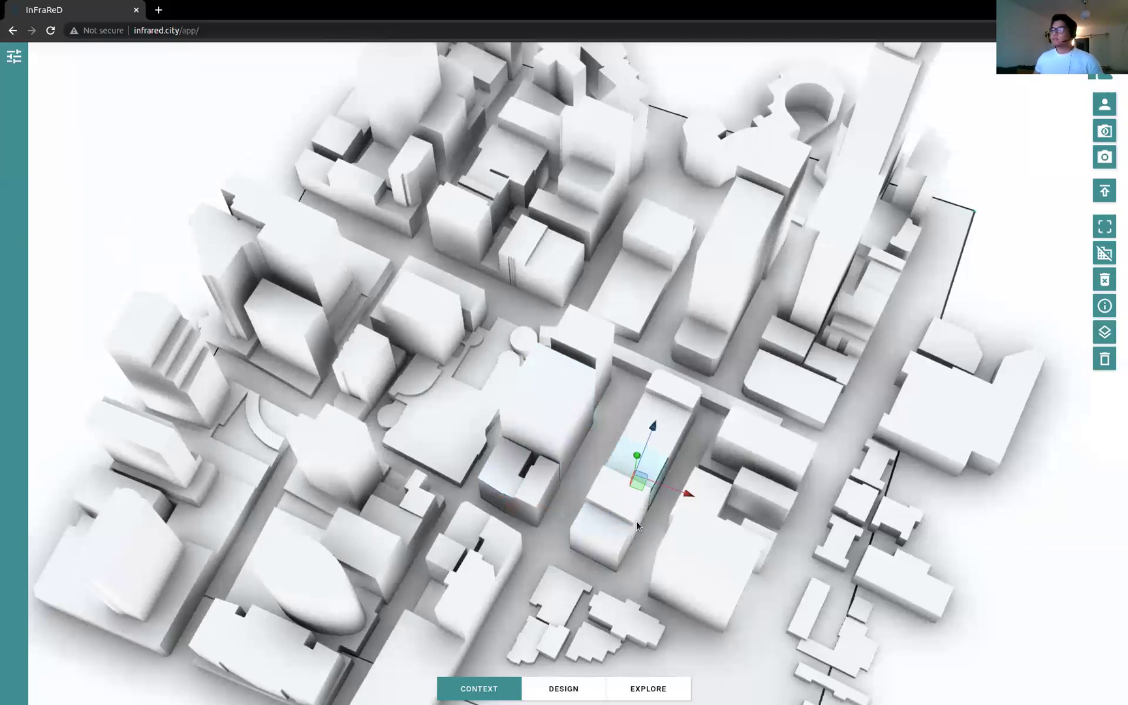
Step: Delete the small block and then the long building from the central block
left_click(612, 526)
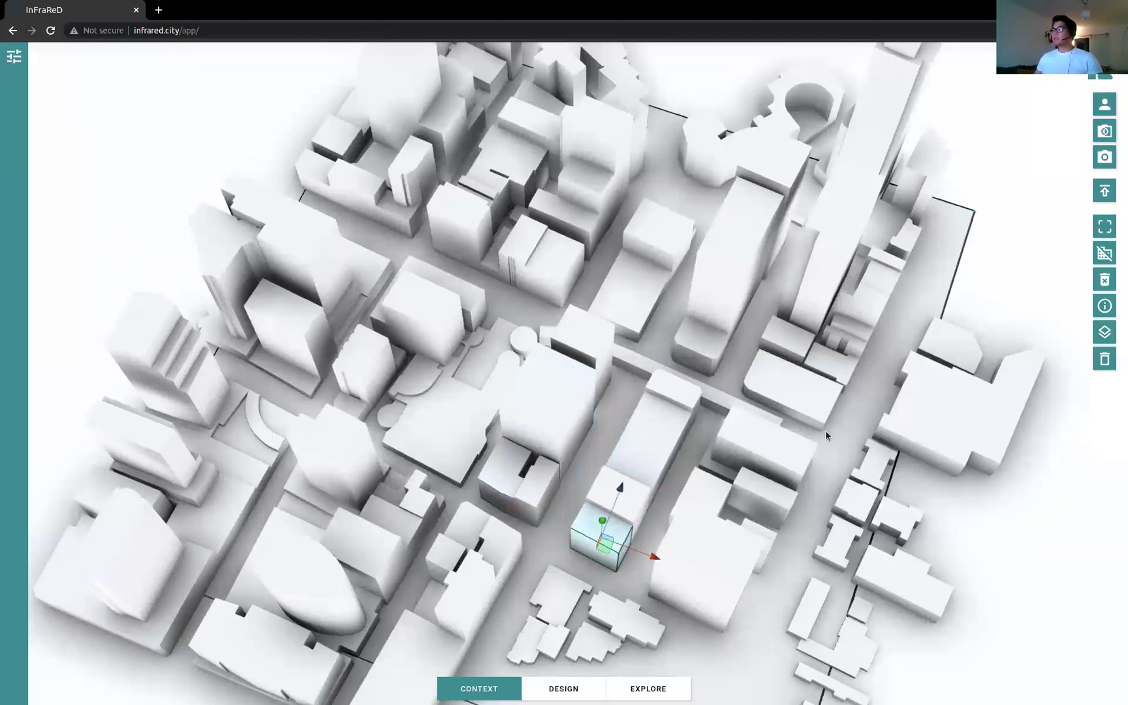
left_click(1105, 360)
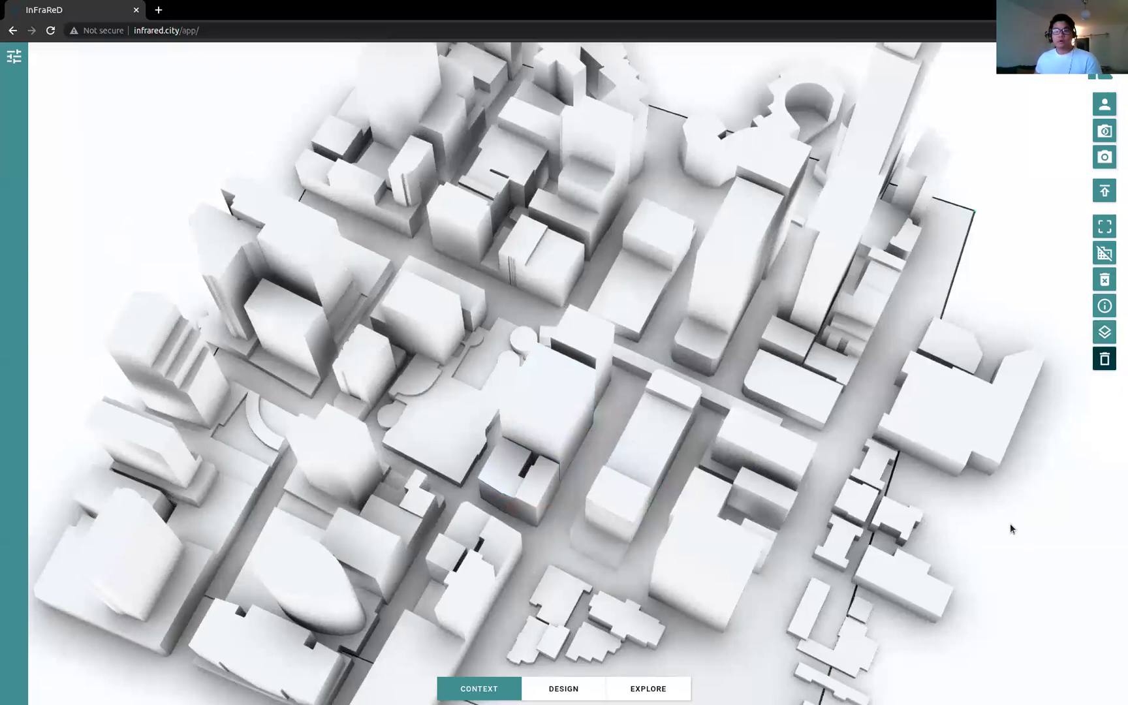
left_click(659, 484)
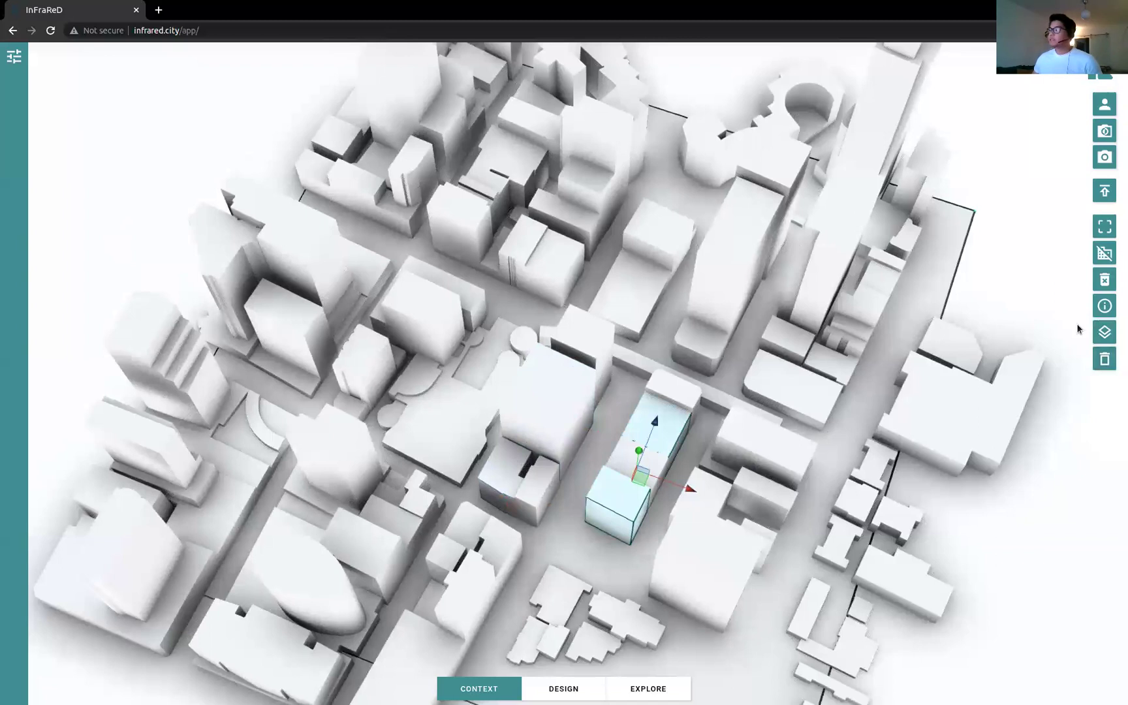
left_click(1106, 360)
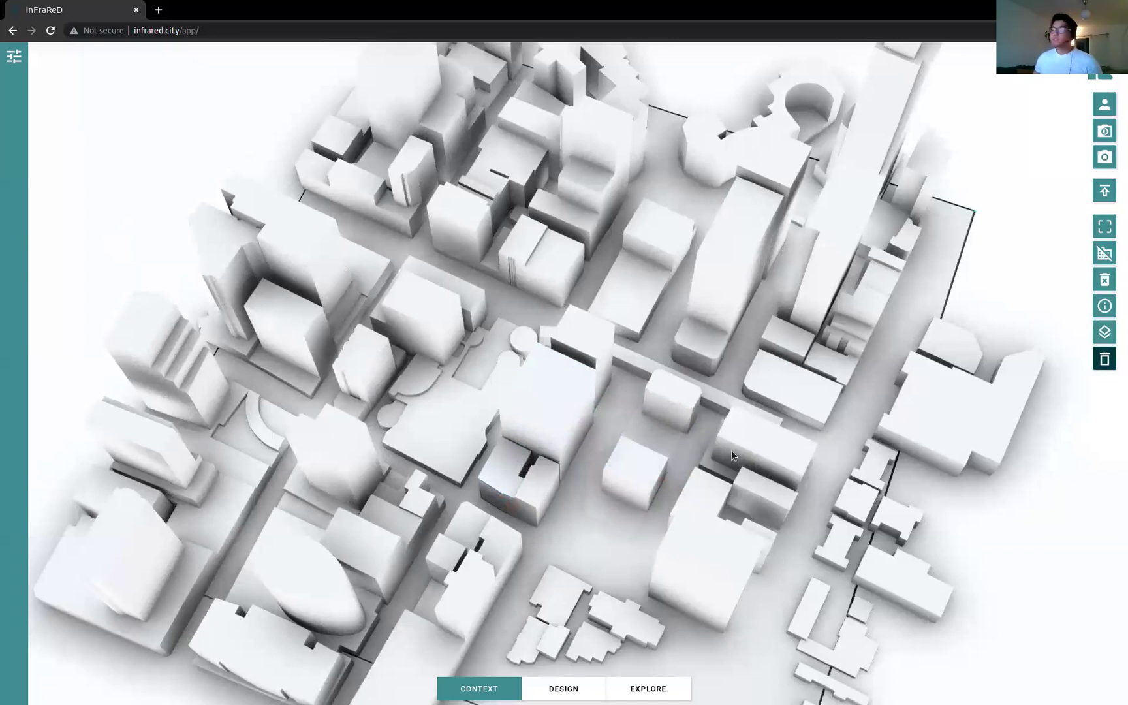
Step: Draw a rectangular site boundary, roughly 127 by 131, around the block below the curved road
left_click(1104, 227)
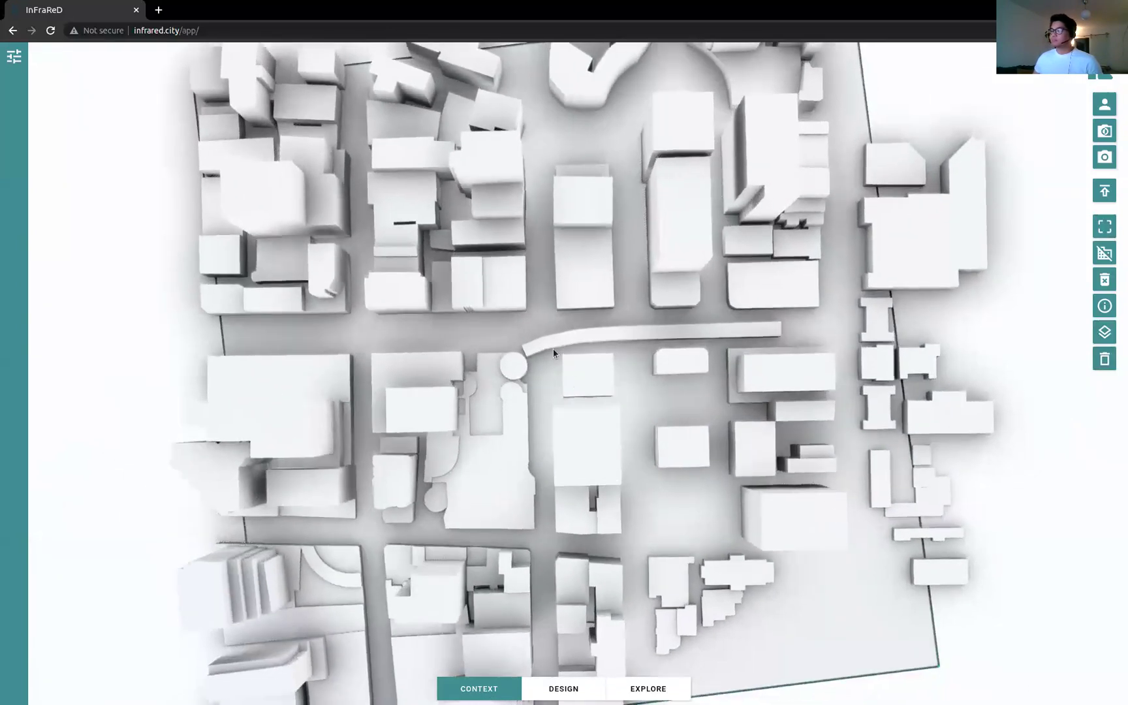
left_click(717, 346)
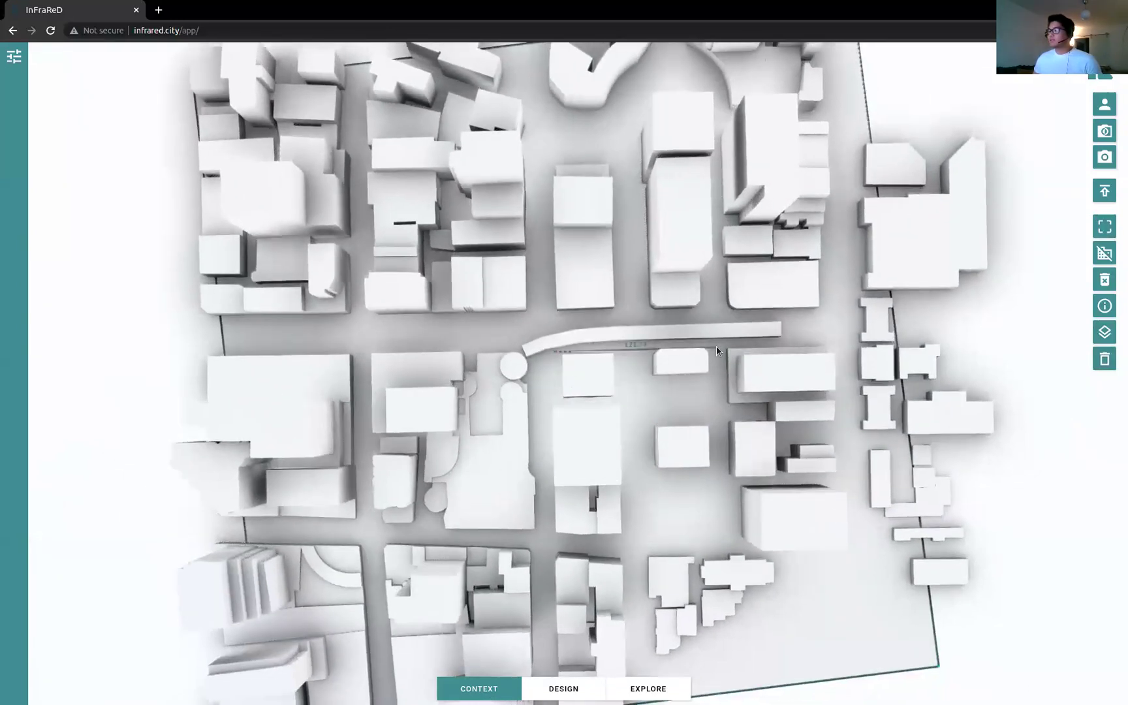
left_click(720, 543)
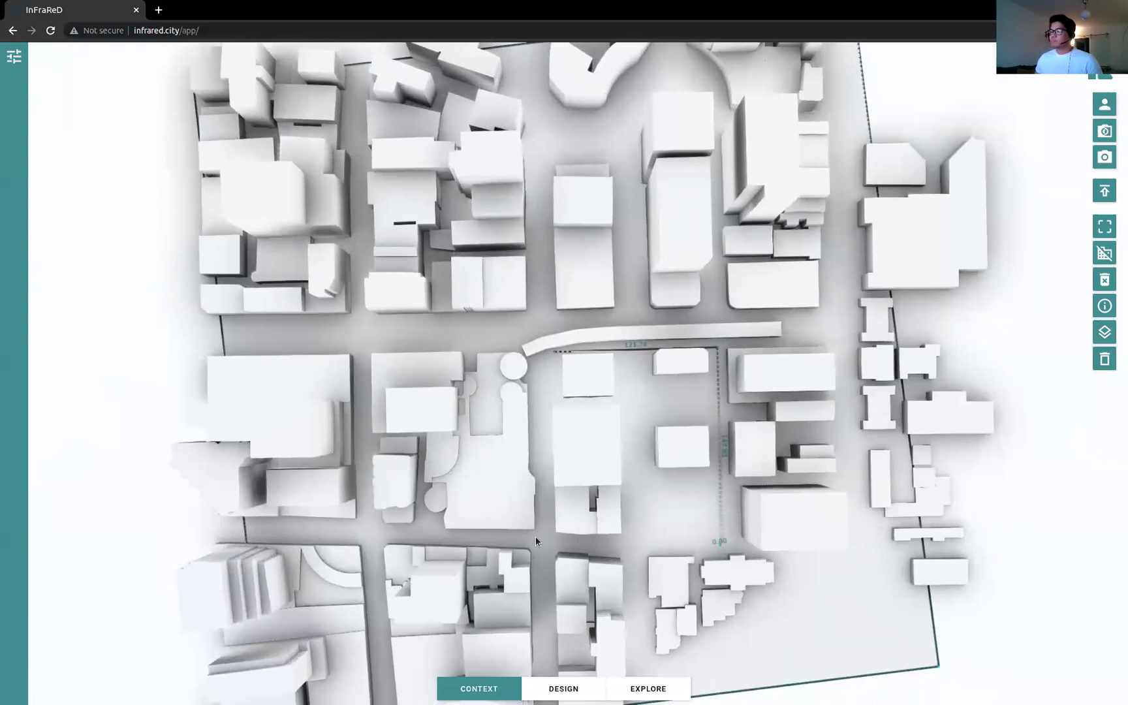
left_click(552, 541)
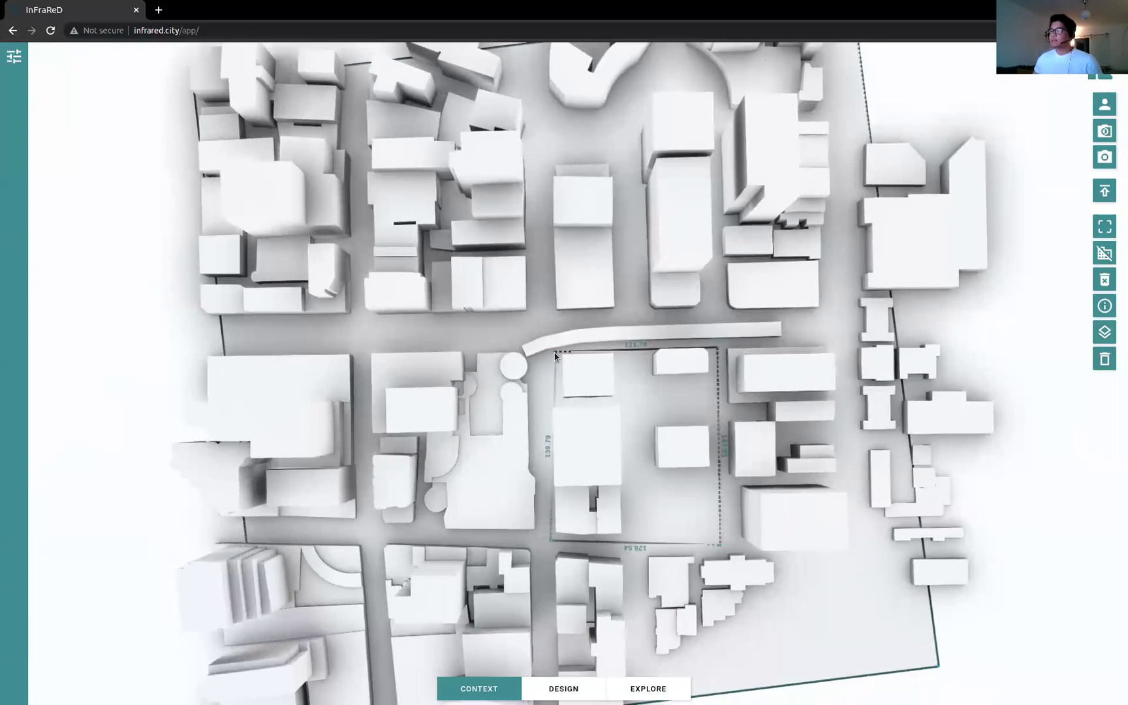
left_click(554, 356)
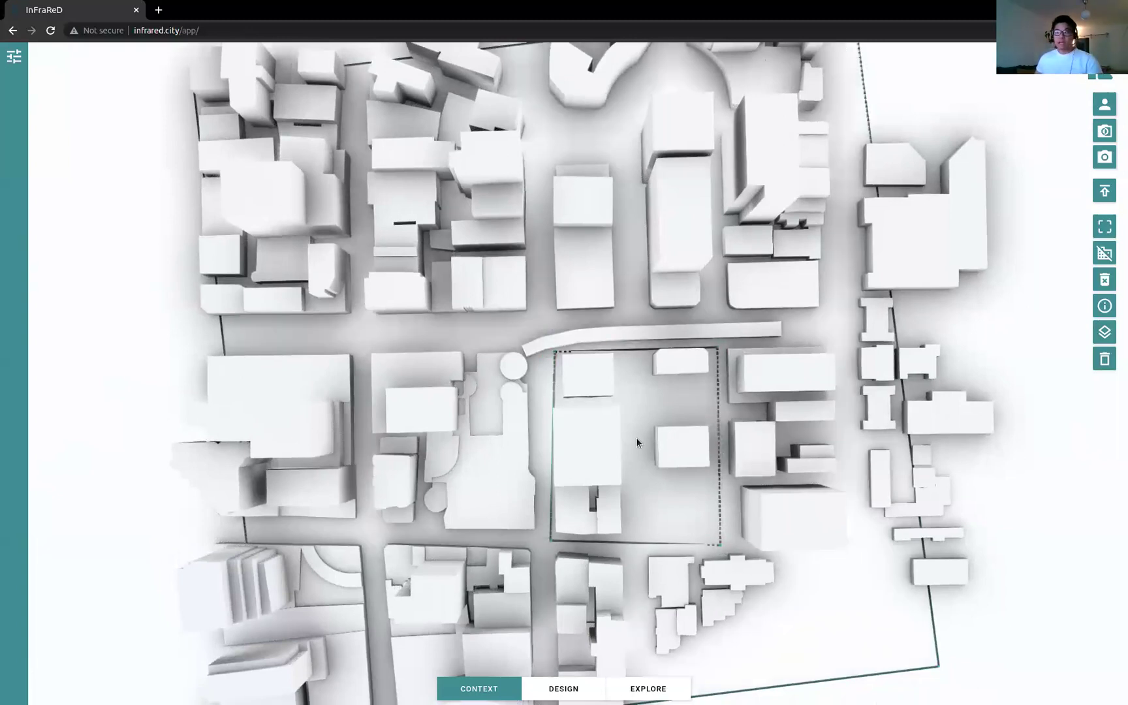
middle_click_drag(692, 479, 554, 334)
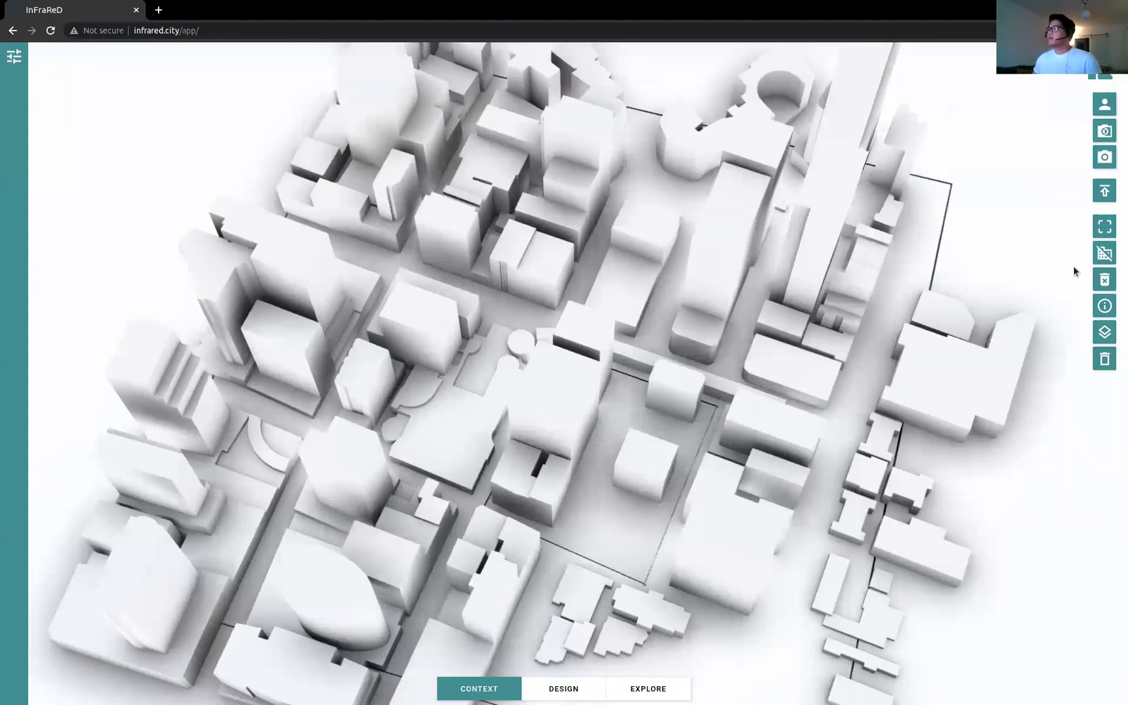
Step: Clear the buildings inside the site and open the Add Analysis panel
left_click(1107, 255)
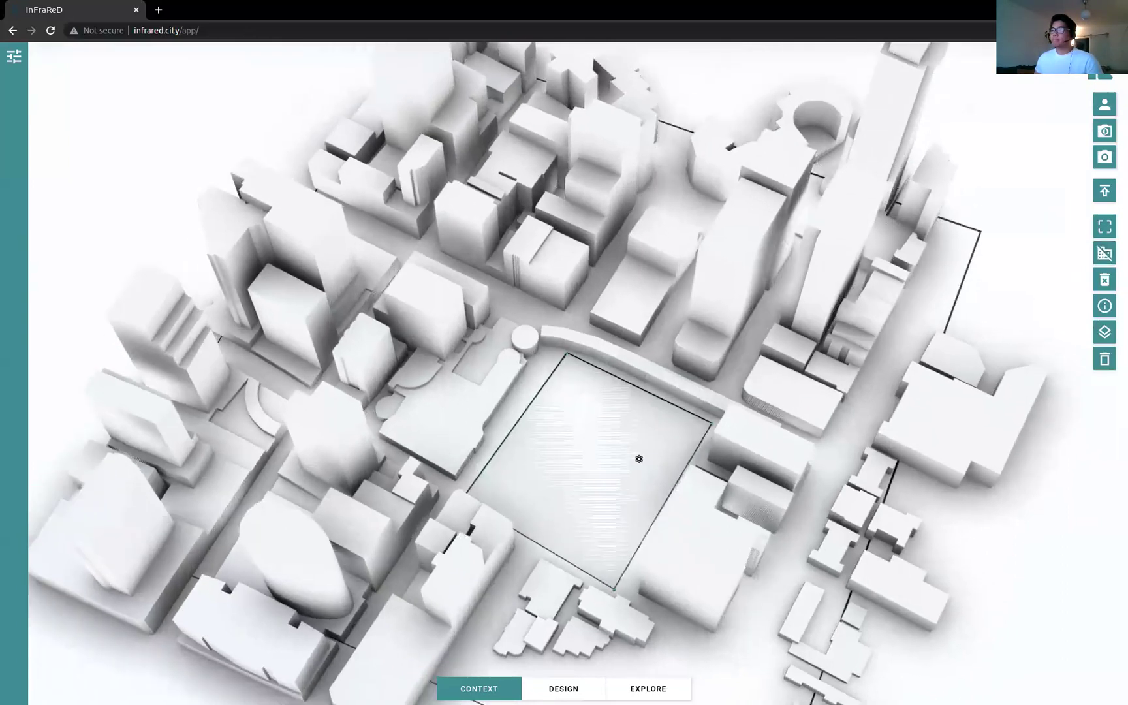
left_click_drag(638, 458, 672, 432)
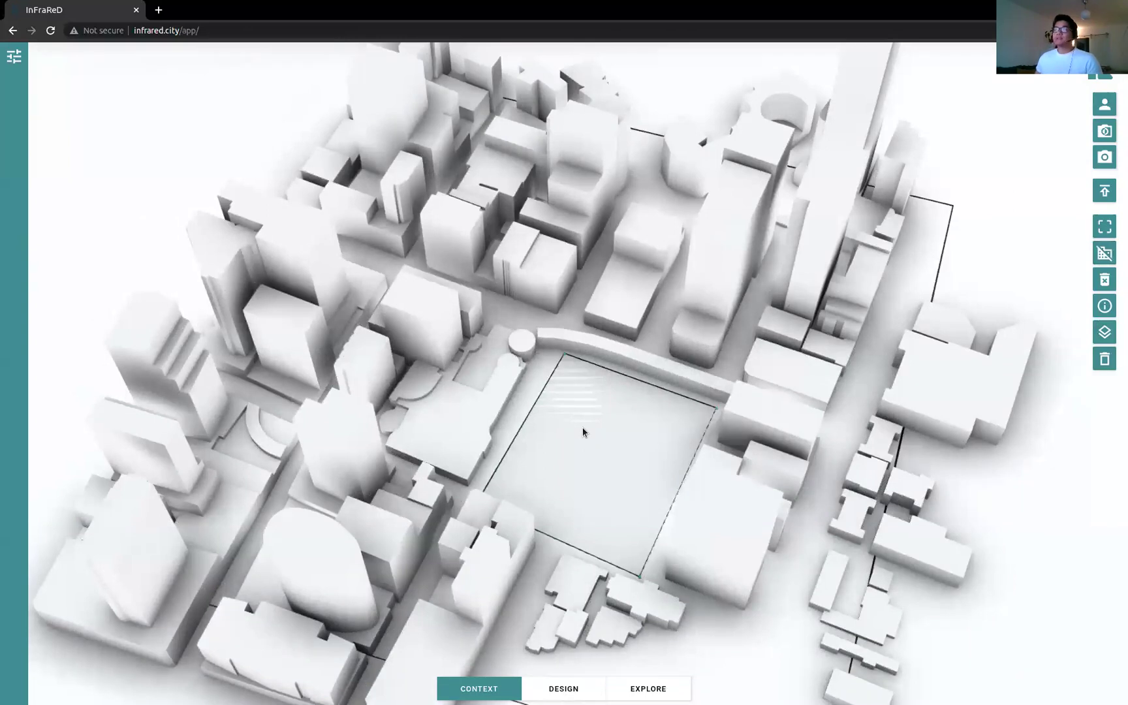
left_click(14, 57)
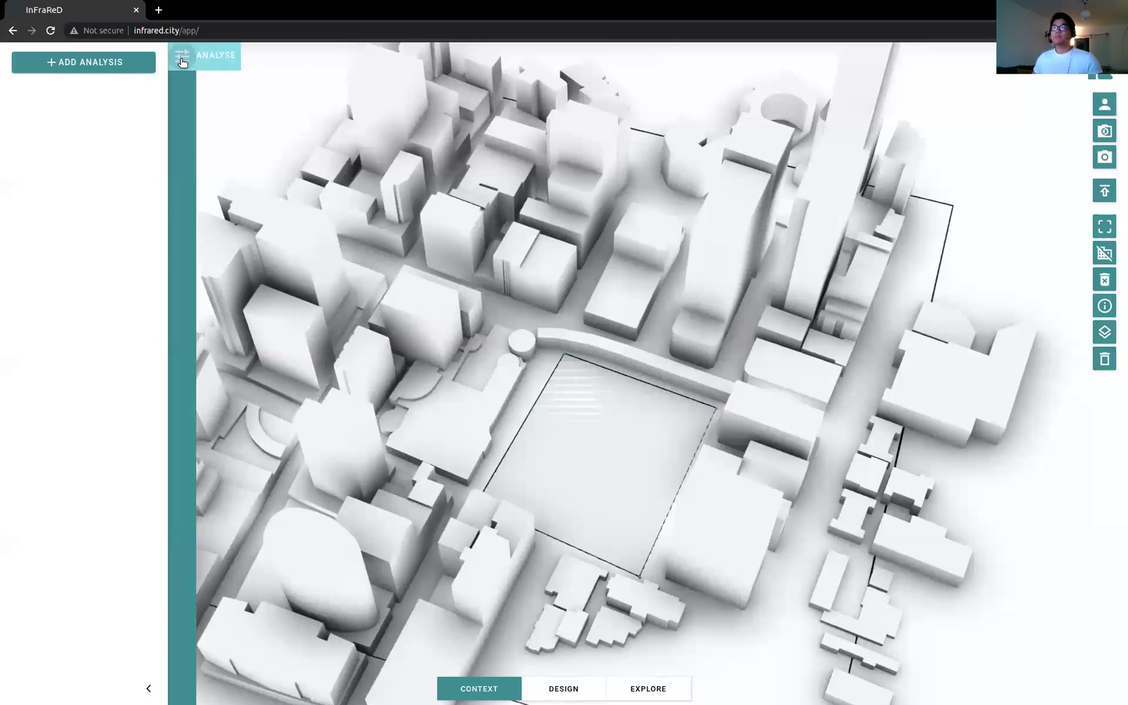
Step: Add a Wind Comfort analysis with wind speed 3.5 and direction 90
left_click(117, 62)
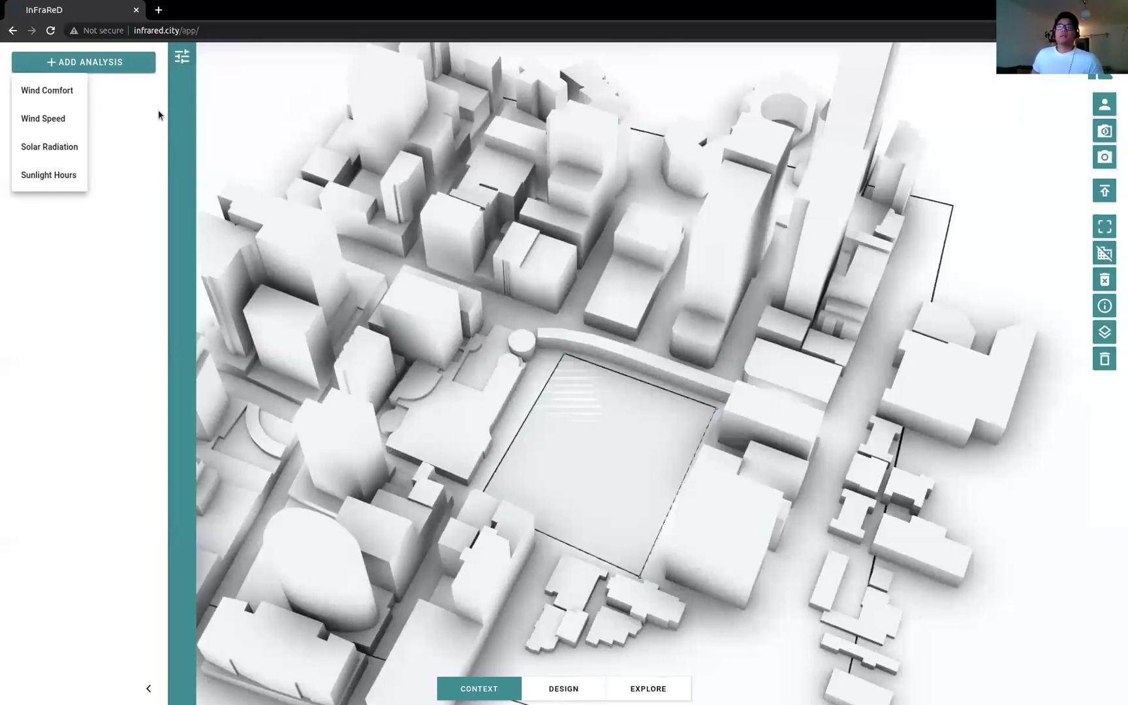
left_click(82, 90)
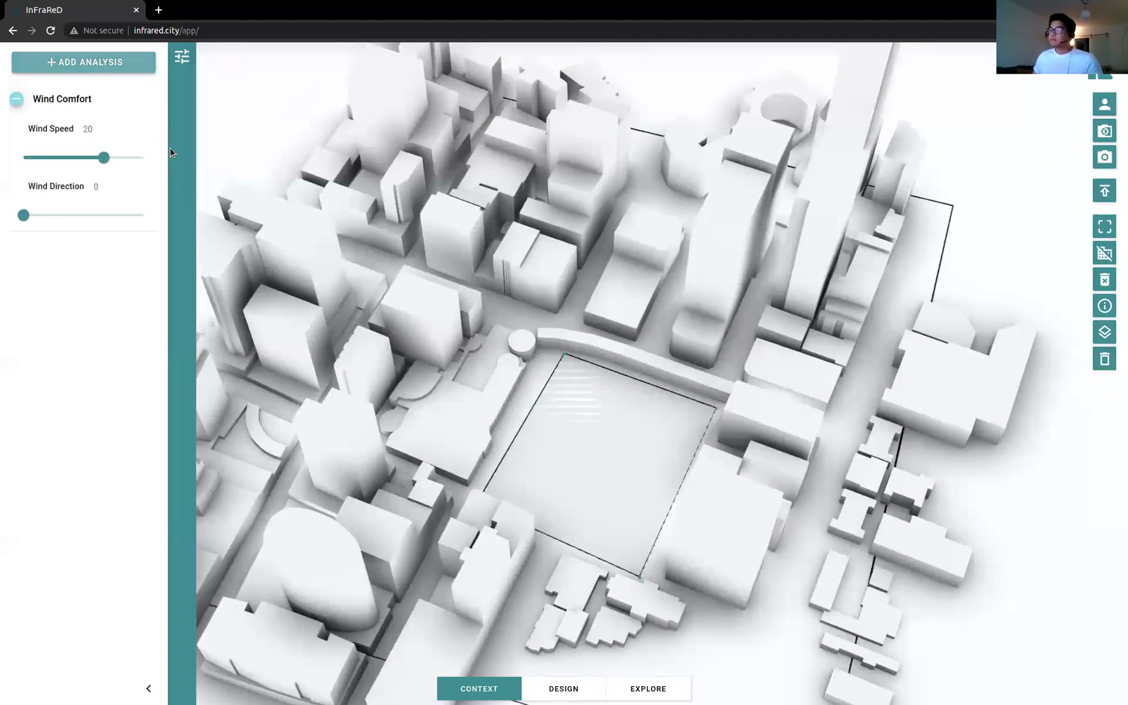
left_click(57, 217)
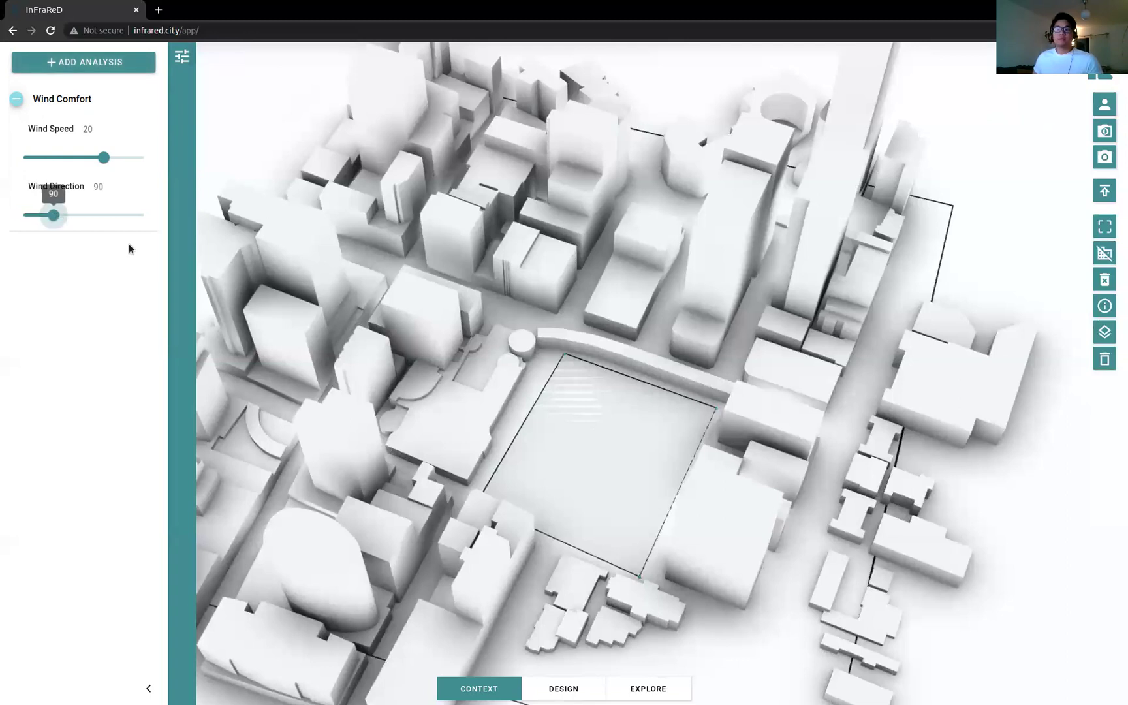
left_click_drag(57, 159, 36, 163)
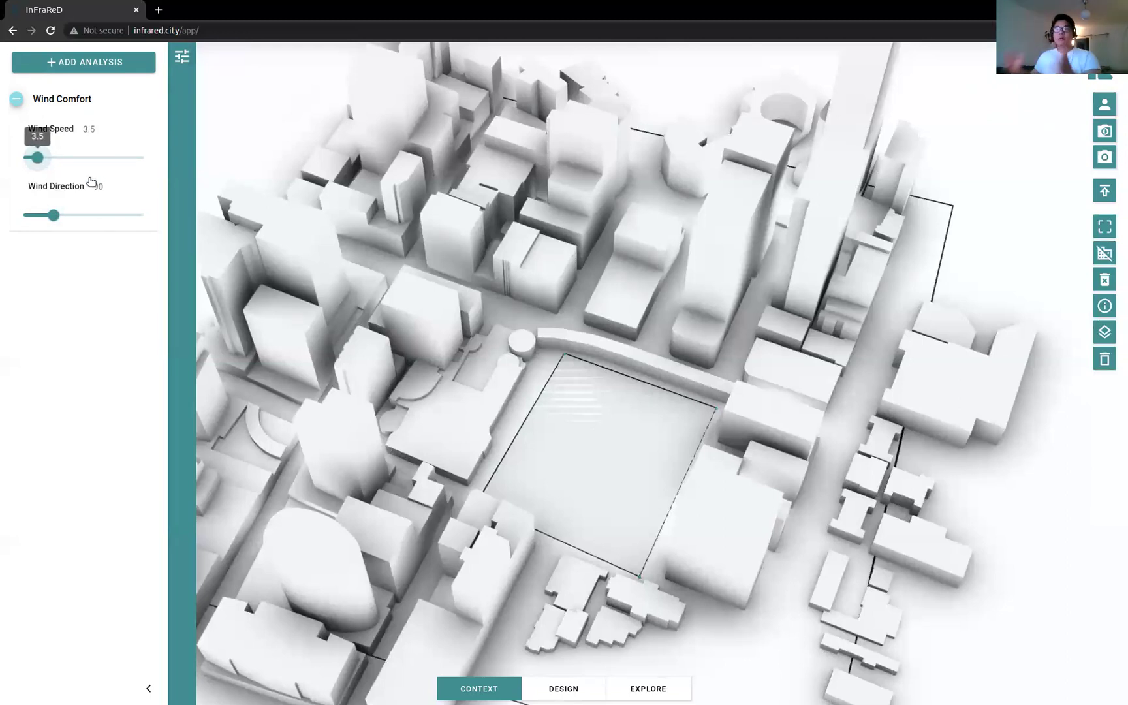
Step: Add a second Wind Comfort analysis at speed 15.5 and direction 90
left_click(102, 65)
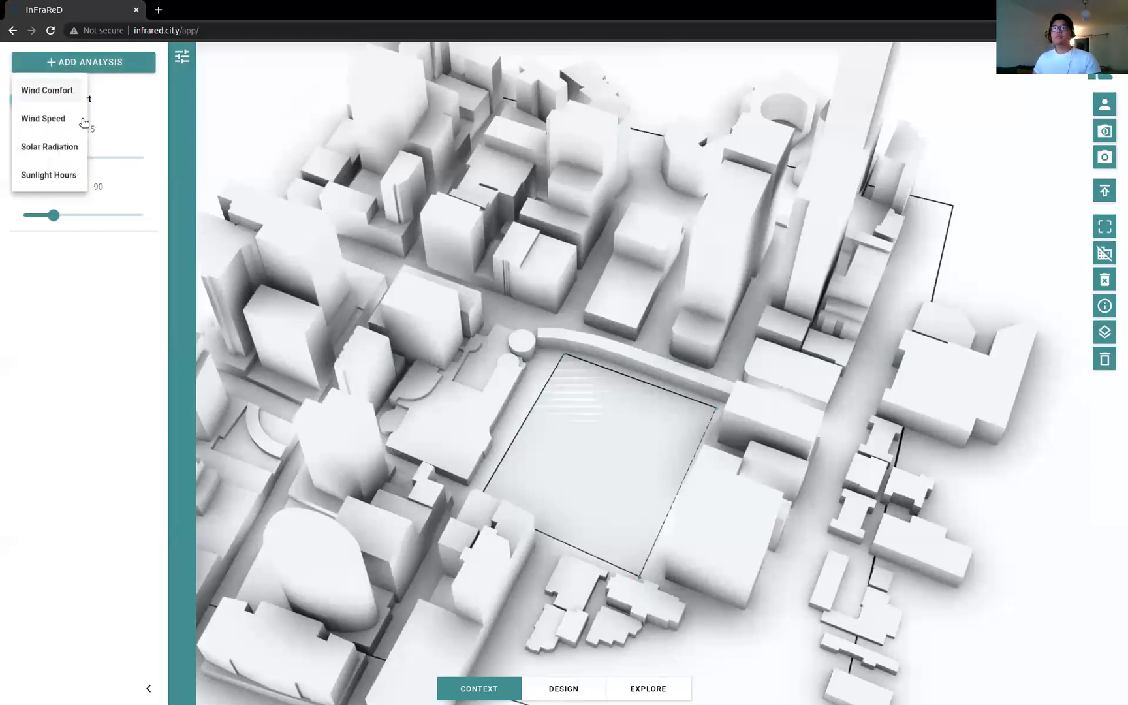
left_click(65, 95)
left_click_drag(50, 370, 57, 367)
left_click_drag(103, 308, 86, 314)
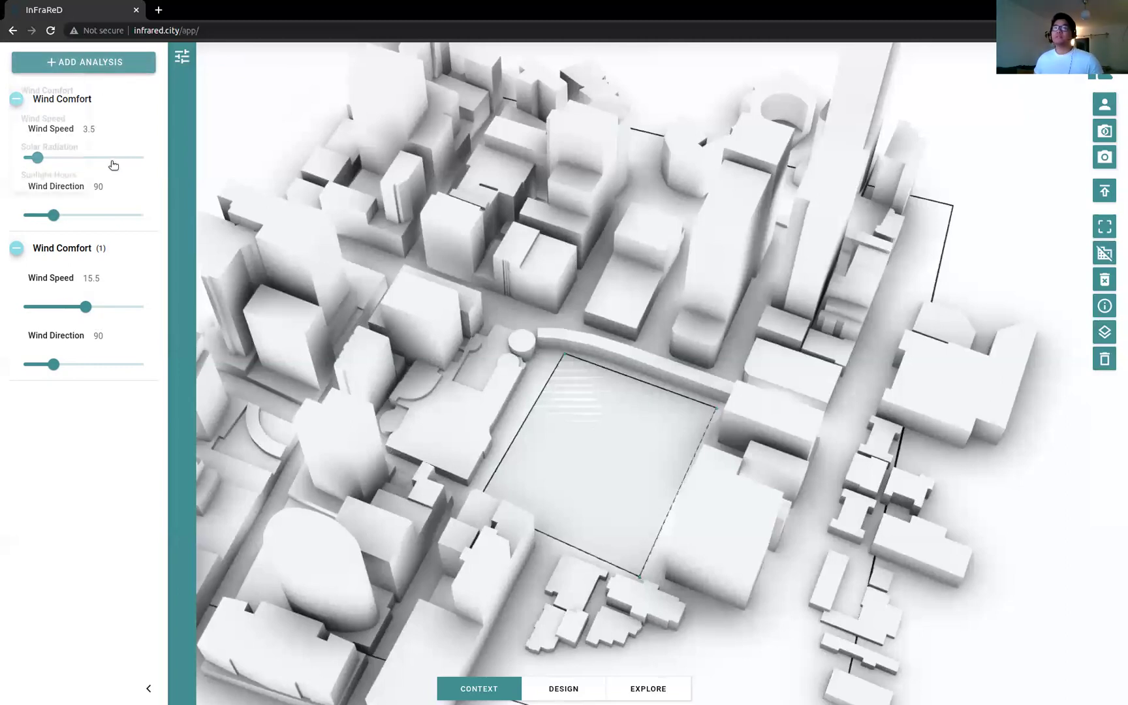
Step: Add a Wind Speed analysis at speed 15.5 and direction 90
left_click(85, 62)
mouse_move(73, 455)
left_mouse_down()
mouse_move(101, 455)
mouse_move(84, 456)
left_mouse_up()
left_click_drag(51, 516, 53, 515)
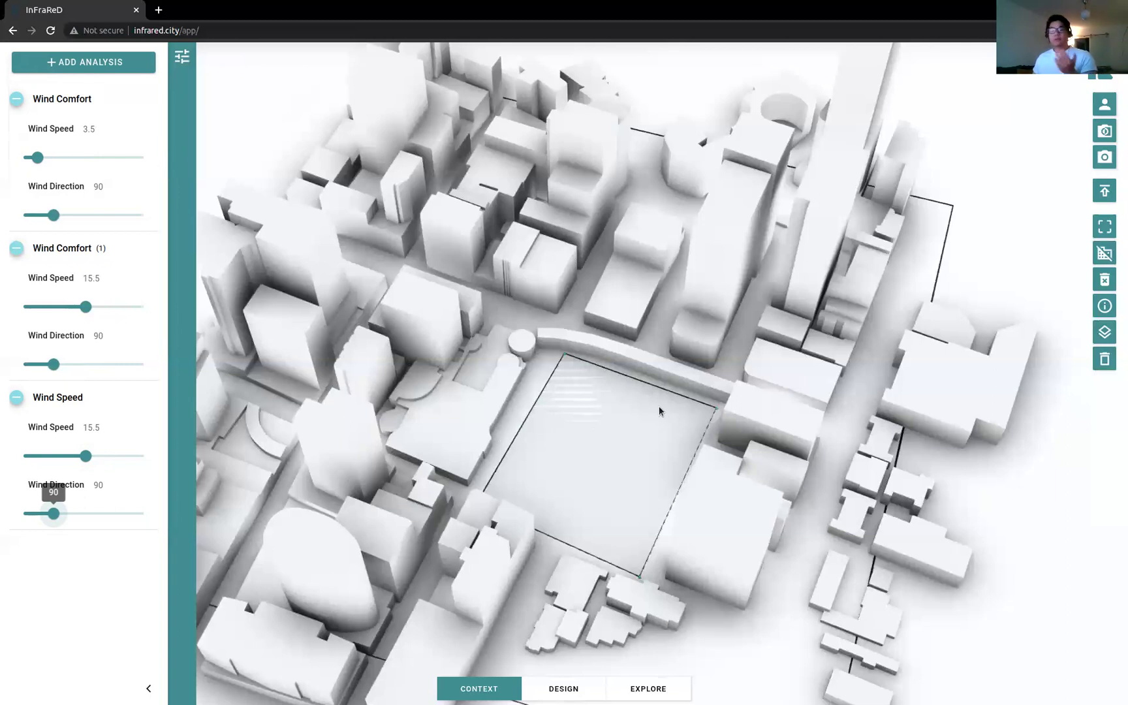
Step: Switch to the Design view and orbit and zoom in close on the empty square site
left_click(567, 687)
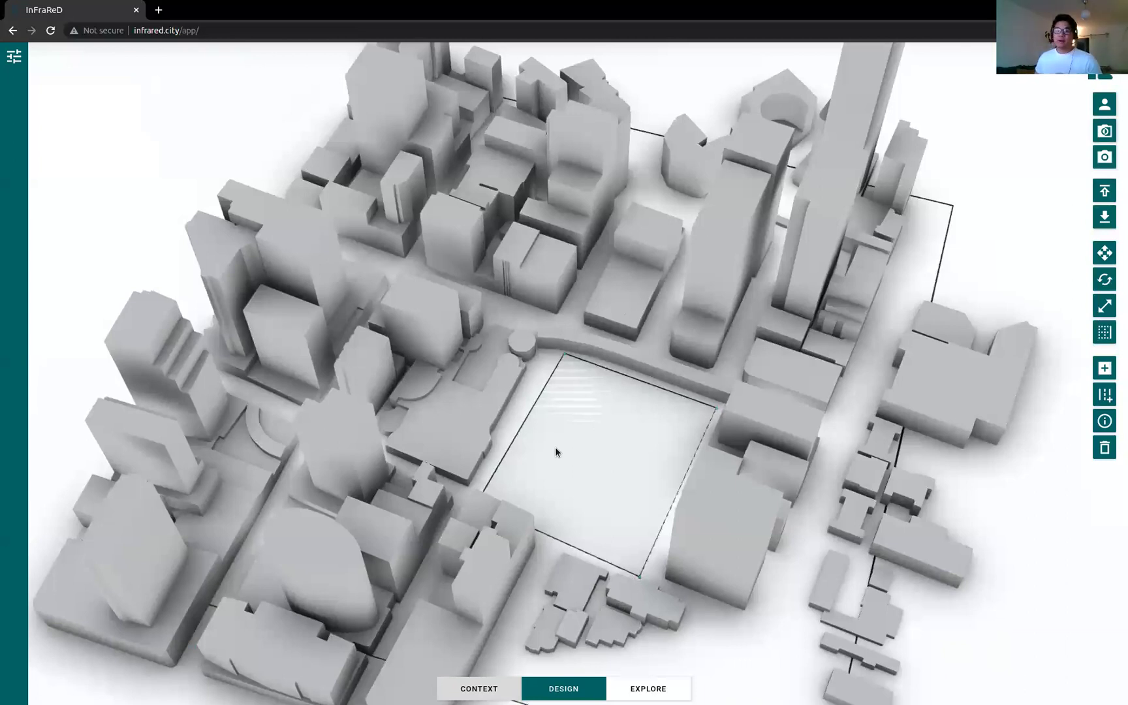
mouse_move(559, 496)
left_mouse_down()
mouse_move(694, 494)
mouse_move(556, 476)
left_mouse_up()
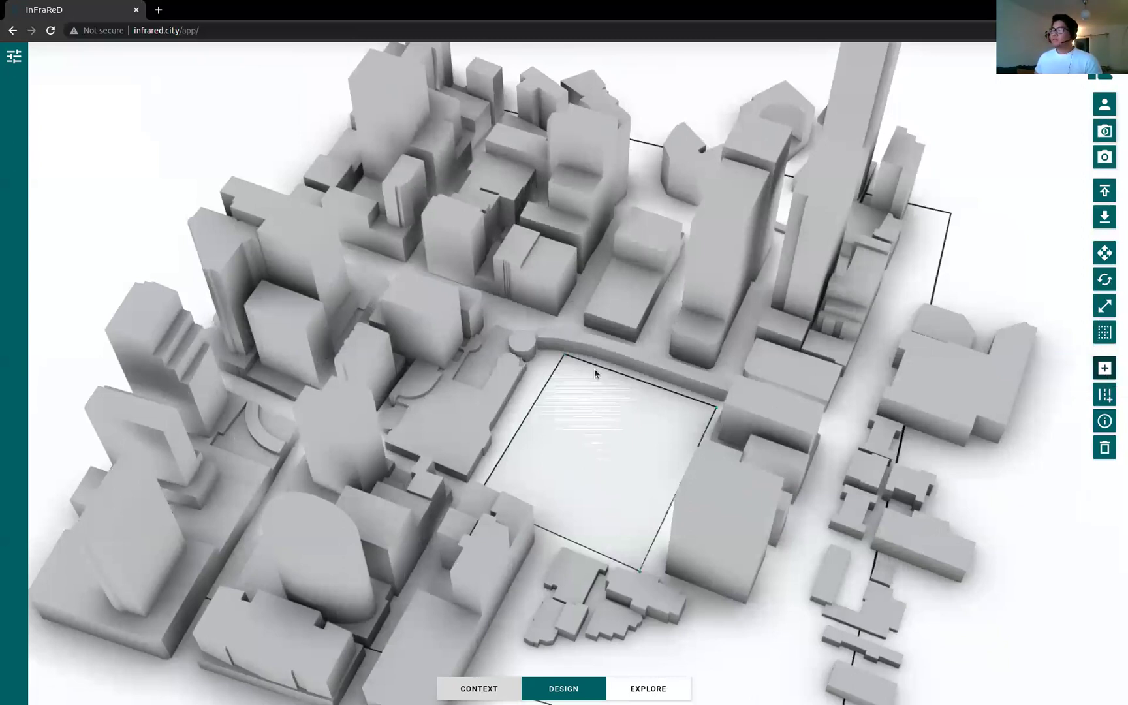
scroll(569, 379, "up", 2)
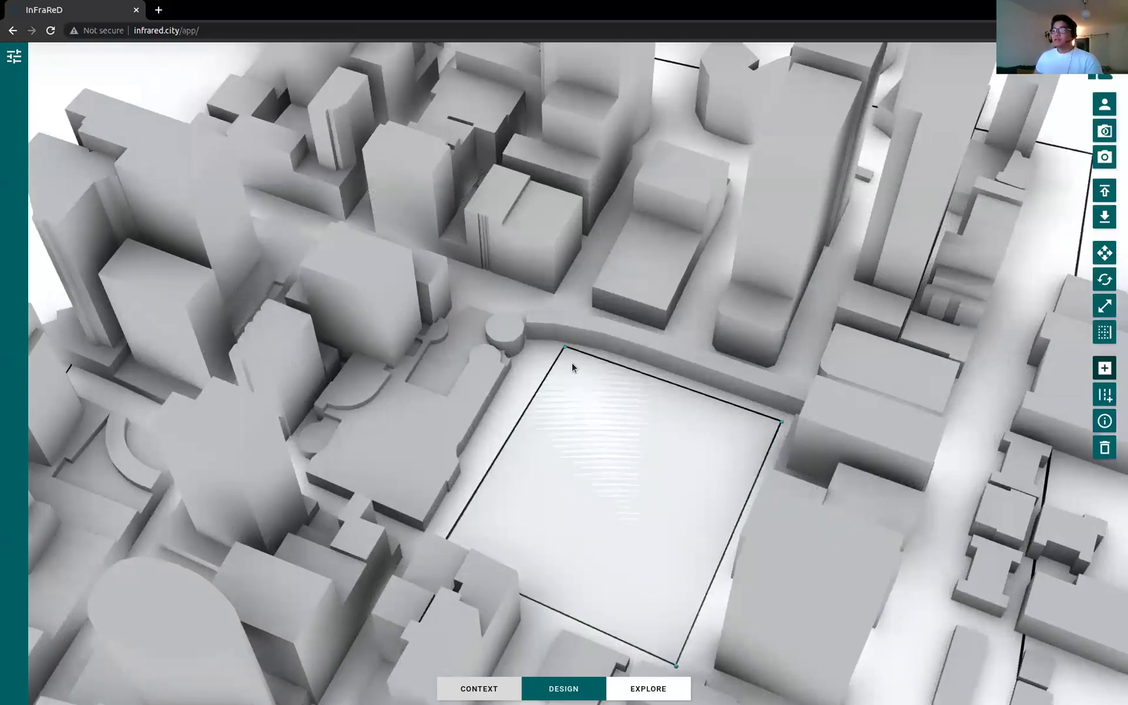
Step: Draw a footprint in the site's upper corner and extrude it into a tall tower
left_click(572, 362)
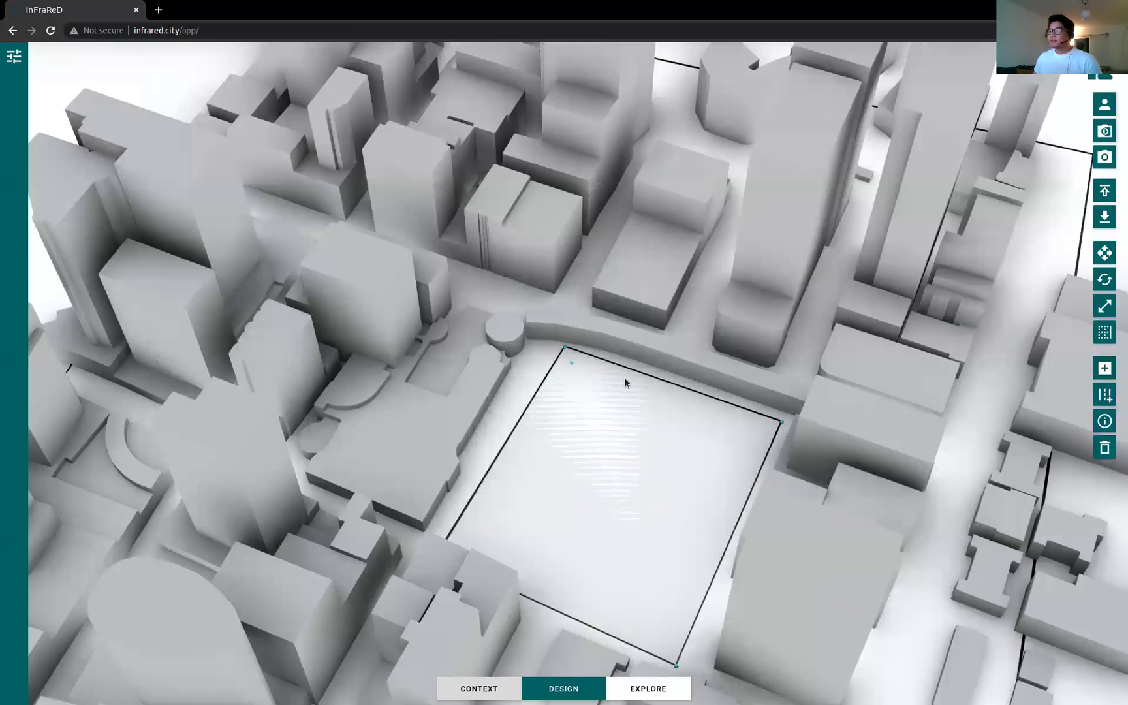
left_click(612, 377)
left_click(593, 415)
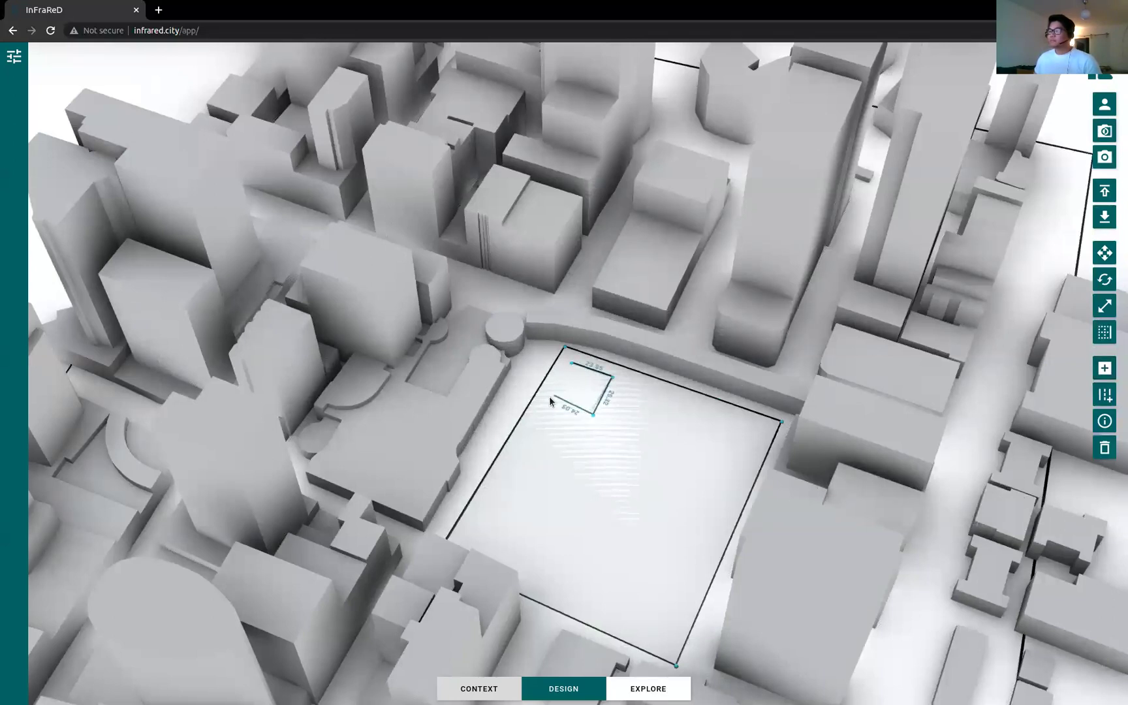
left_click(572, 364)
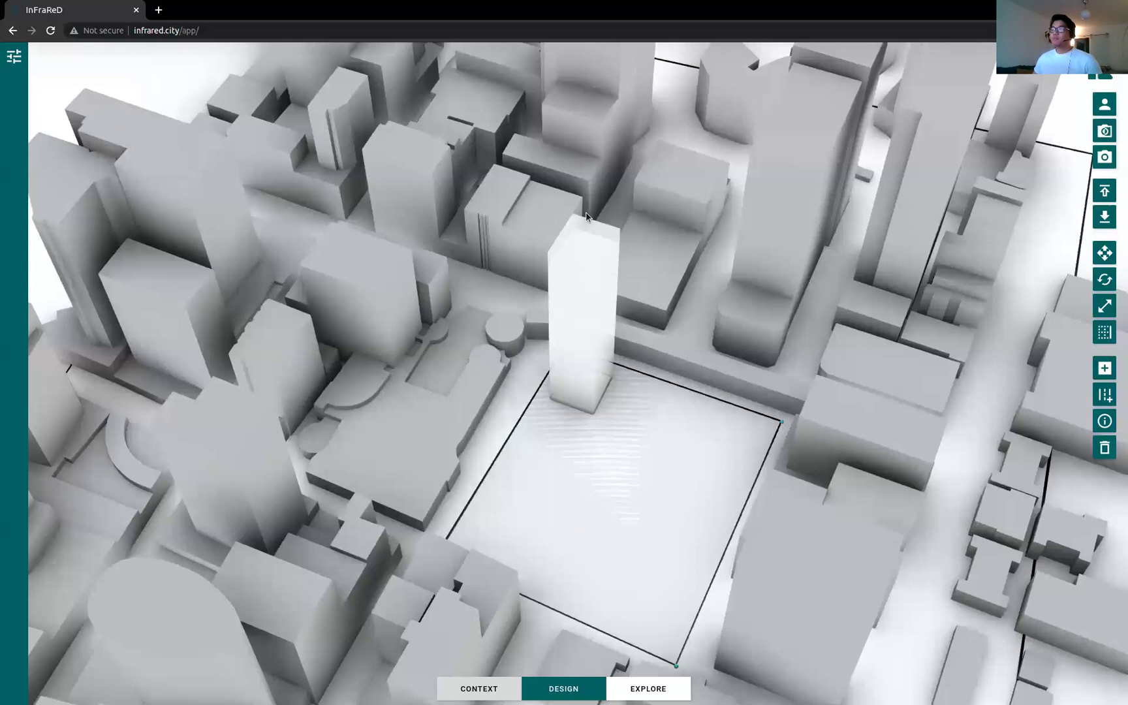
left_click(598, 264)
Step: Orbit around the new white tower and select it for moving
left_click_drag(654, 446, 623, 422)
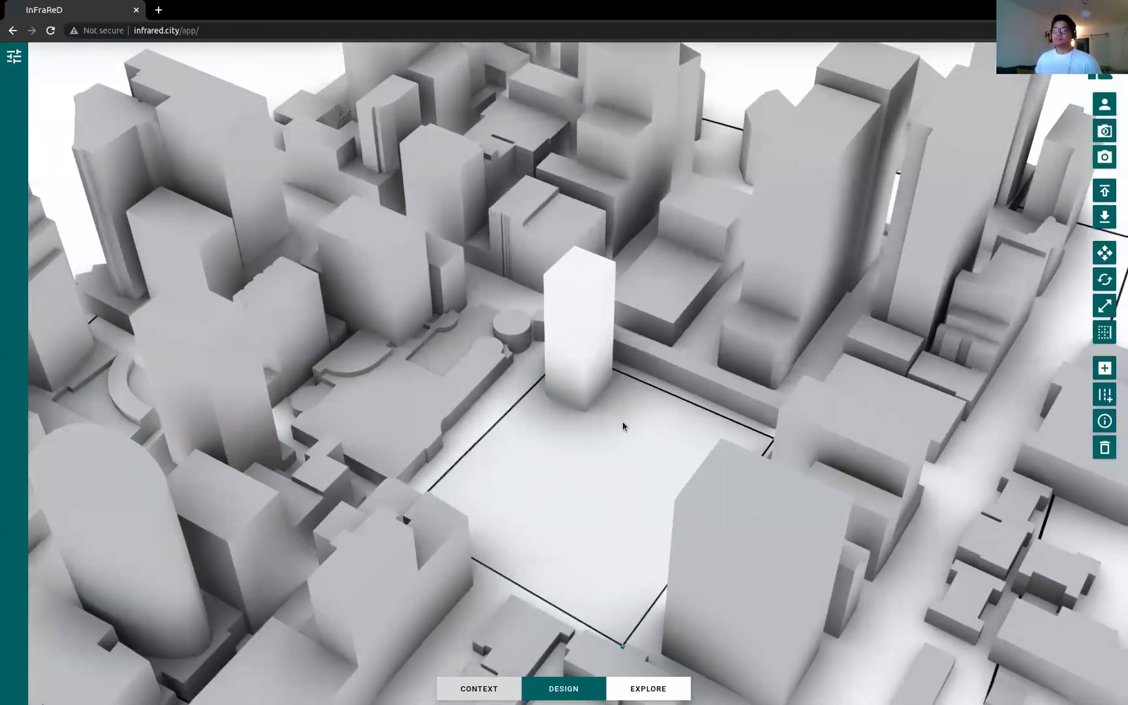
left_click(577, 374)
left_click_drag(660, 440, 664, 433)
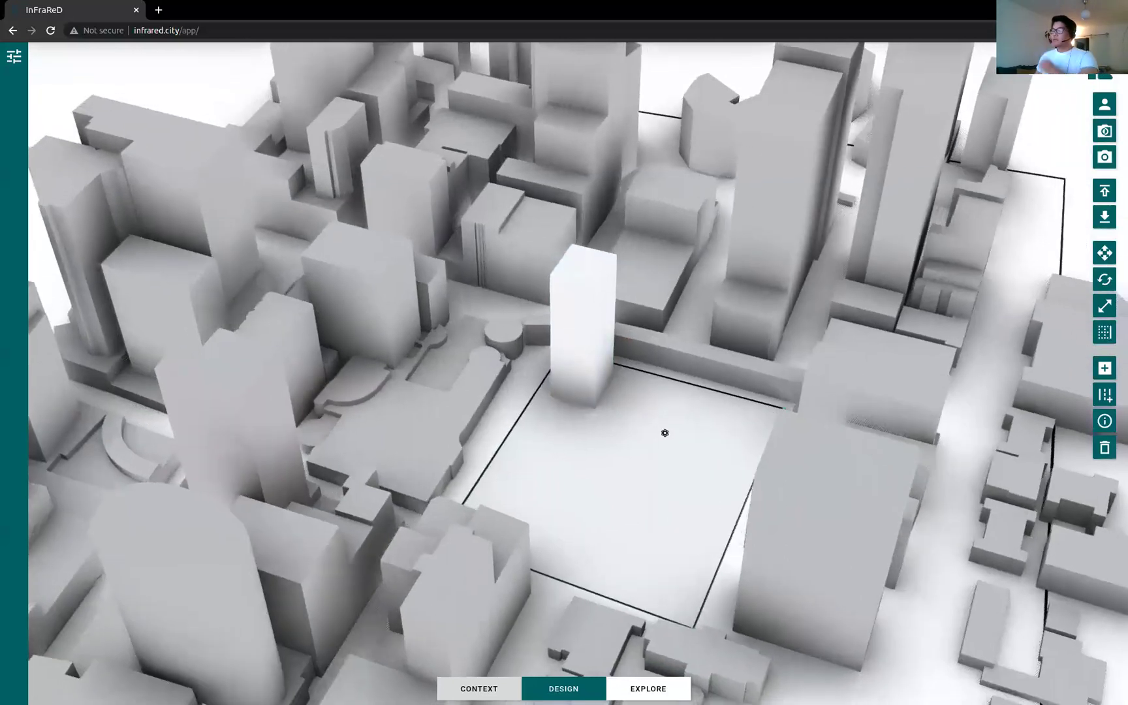
left_click(600, 395)
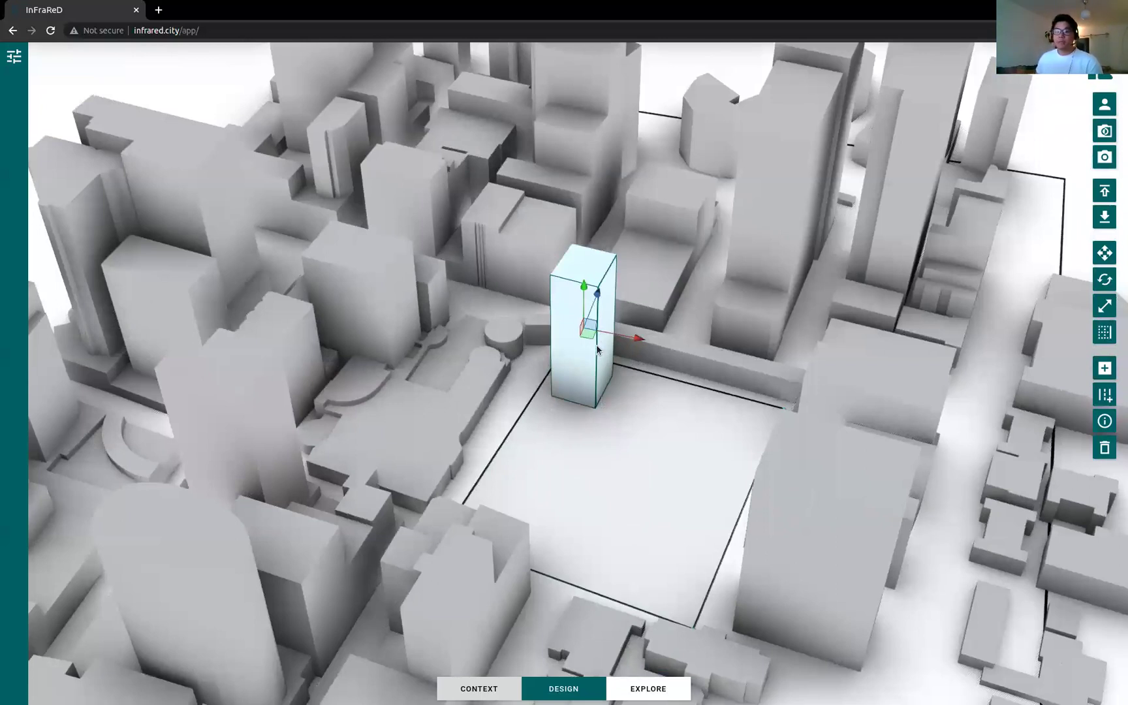
Step: Nudge the tower slightly across the site, then begin a second footprint near the lower-right edge
mouse_move(591, 337)
left_mouse_down()
mouse_move(653, 343)
mouse_move(645, 385)
mouse_move(591, 334)
left_mouse_up()
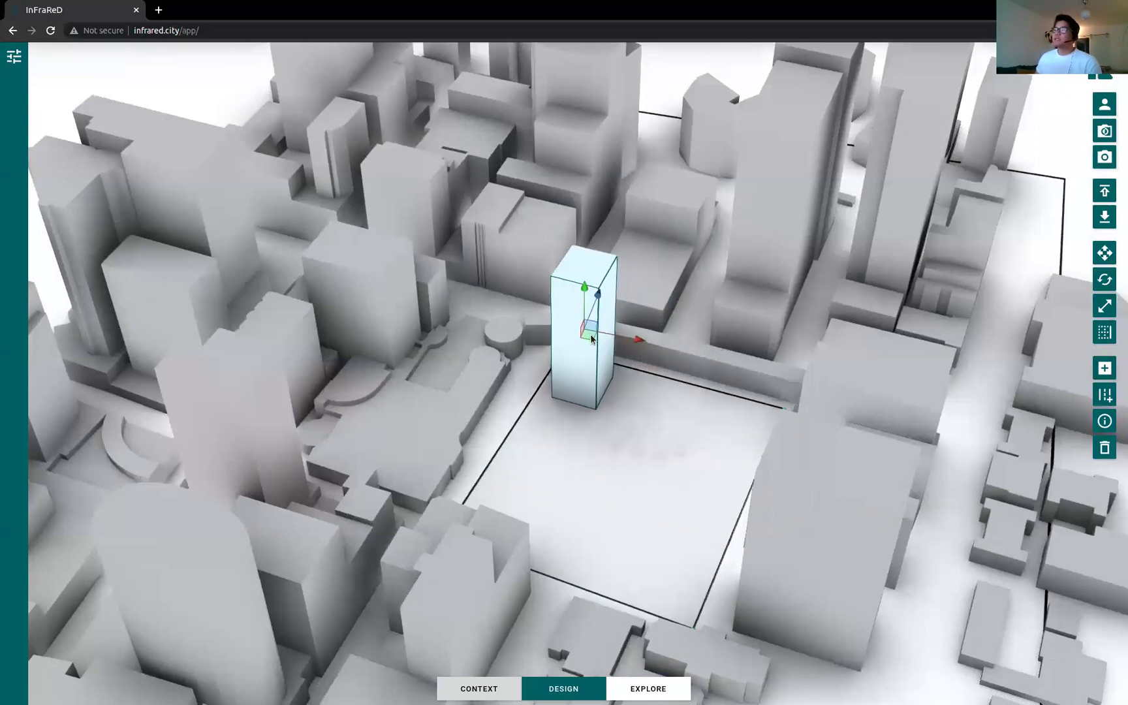
left_click(645, 444)
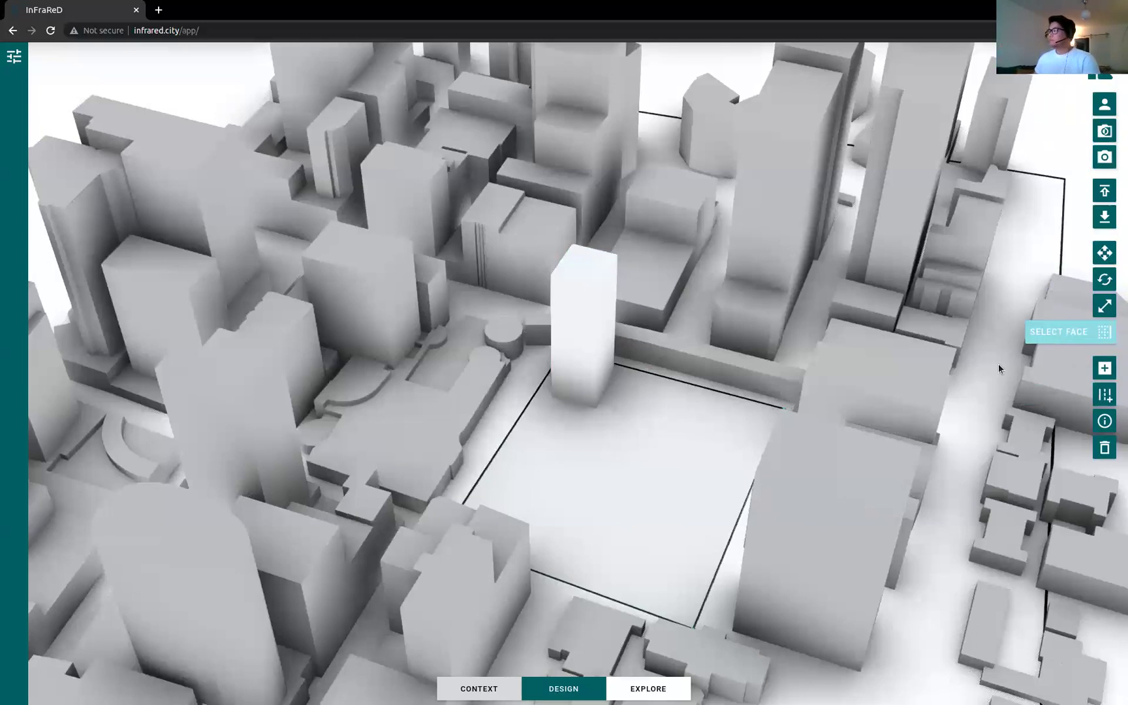
left_click(1103, 369)
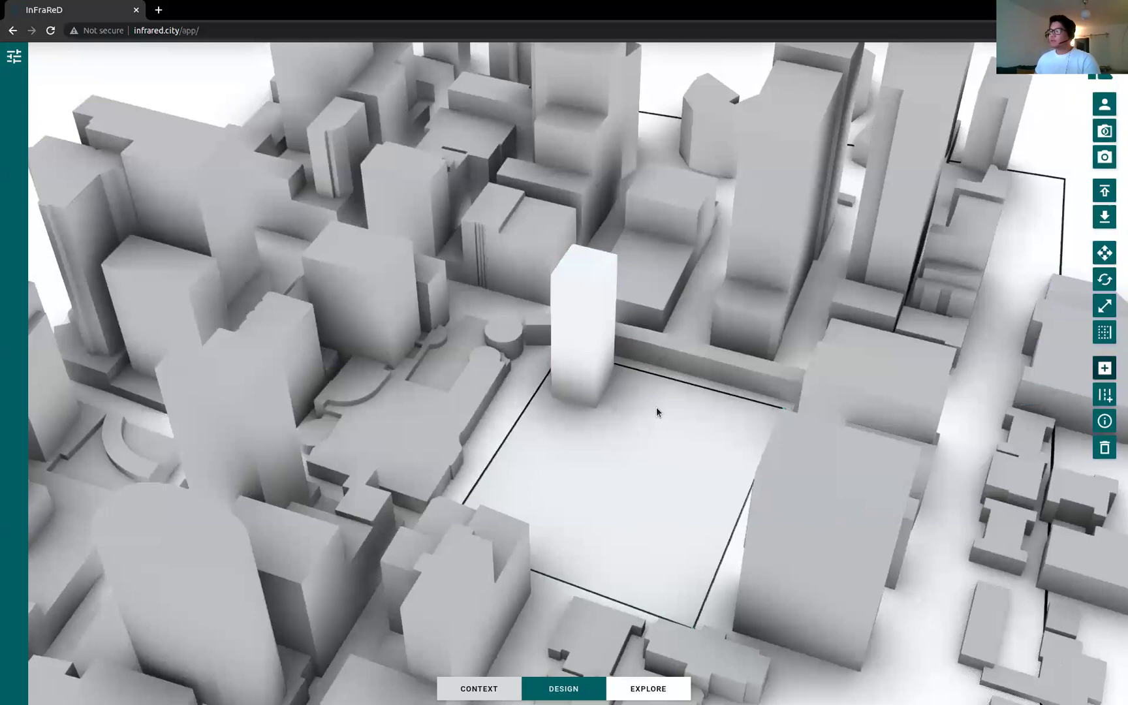
left_click(666, 545)
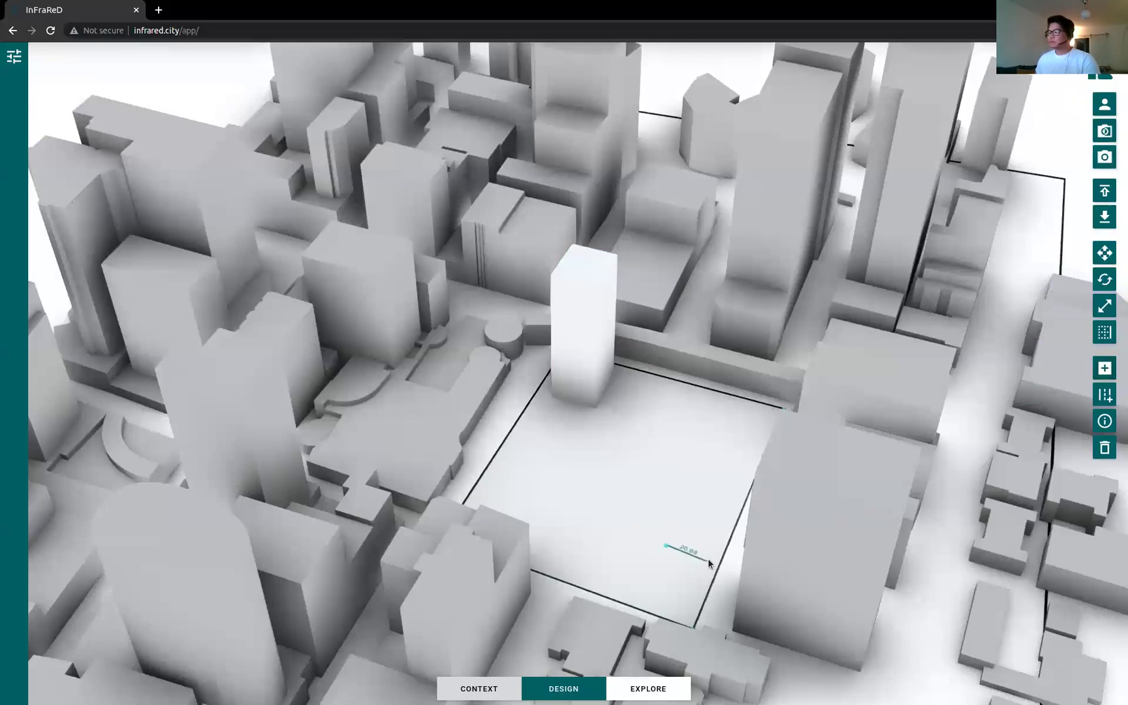
Step: Complete the second footprint into a low block near the site's lower-right edge
left_click(684, 614)
left_click(644, 597)
left_click(666, 548)
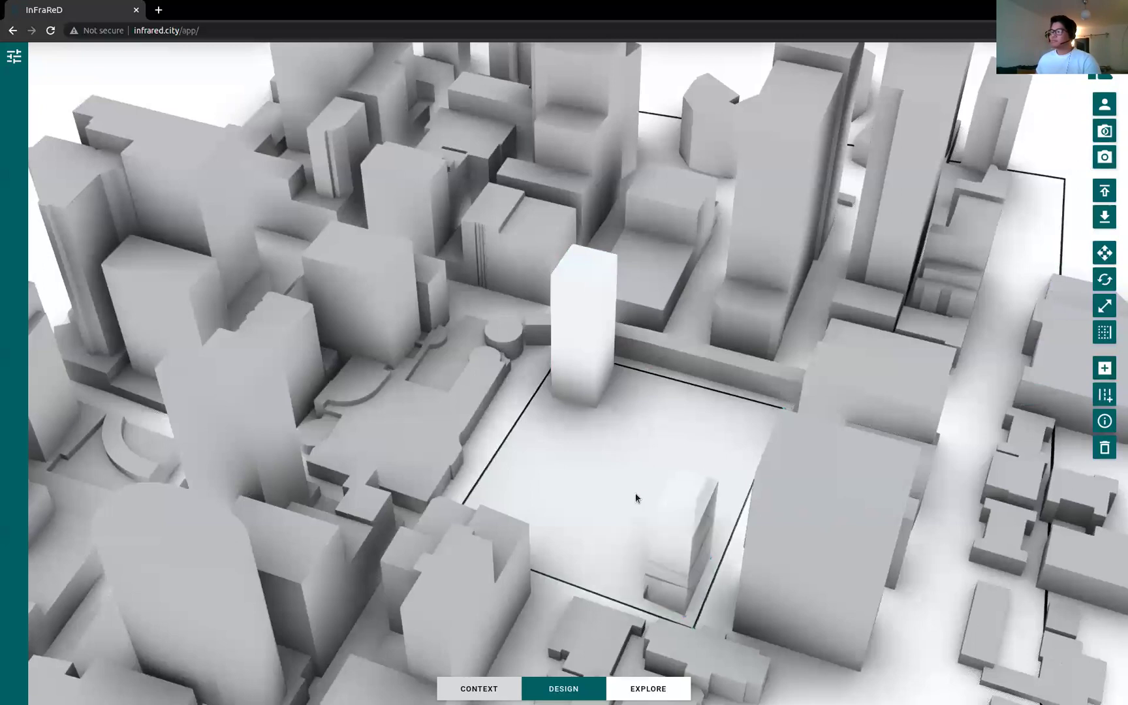
Step: Draw a third low block left of the site's centre and set its height
left_click(1105, 368)
left_click(570, 485)
left_click(550, 518)
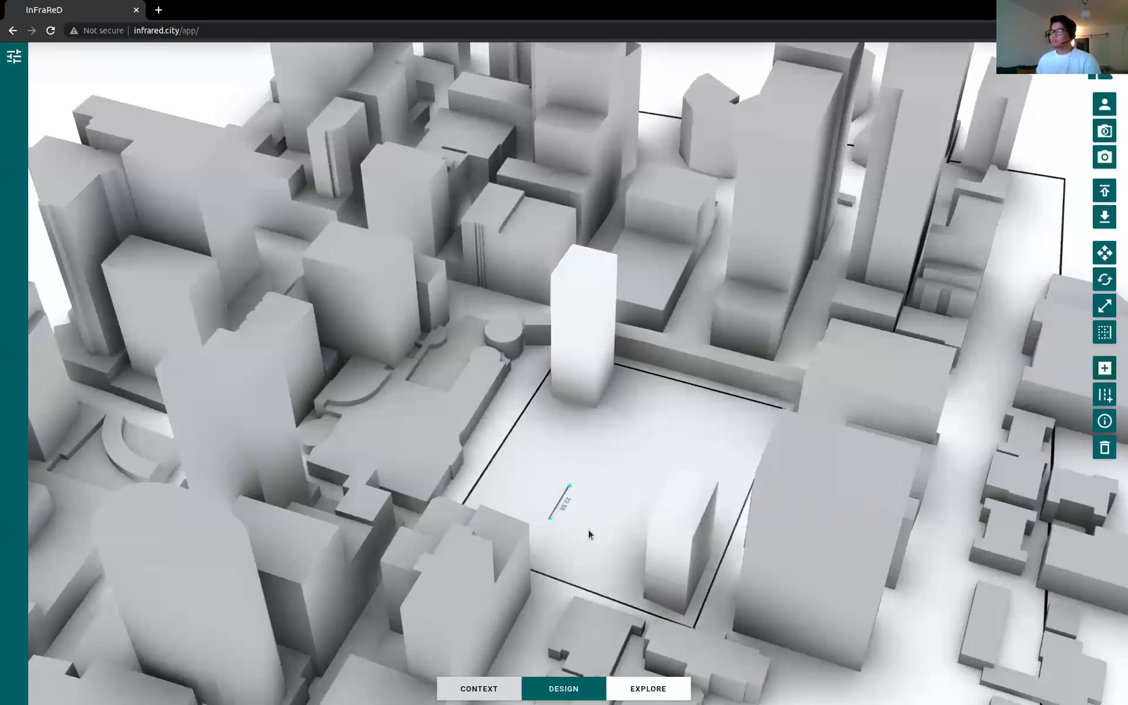
left_click(602, 492)
left_click(569, 486)
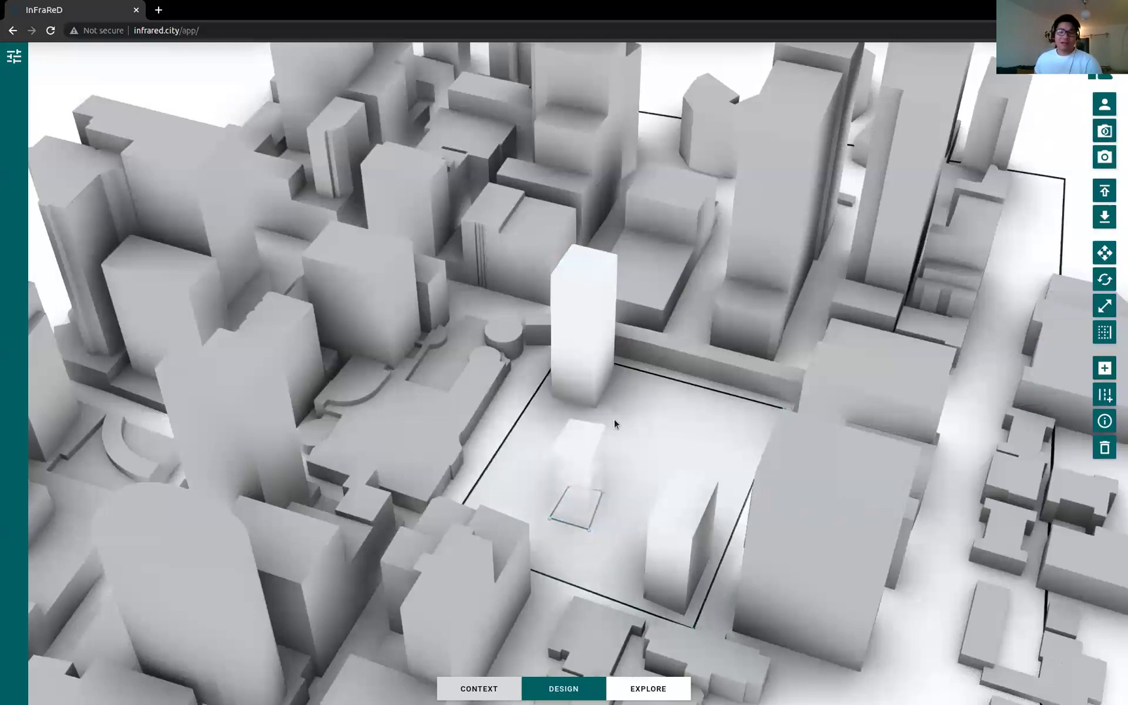
left_click_drag(675, 455, 684, 511)
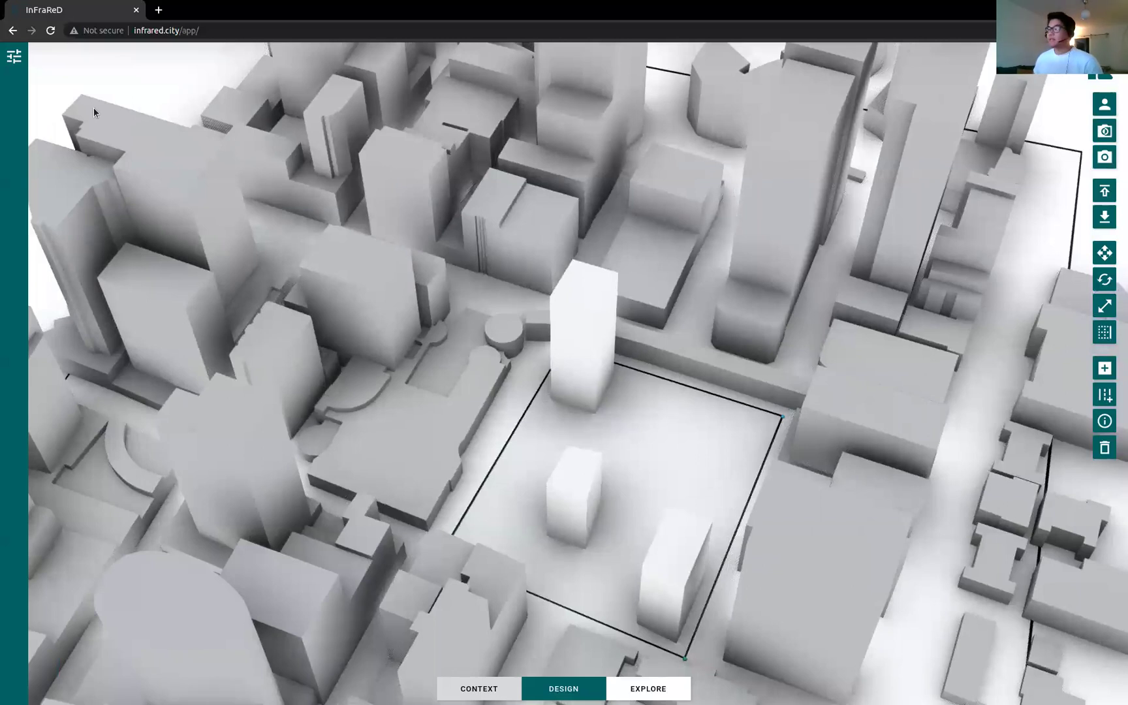
left_click(14, 56)
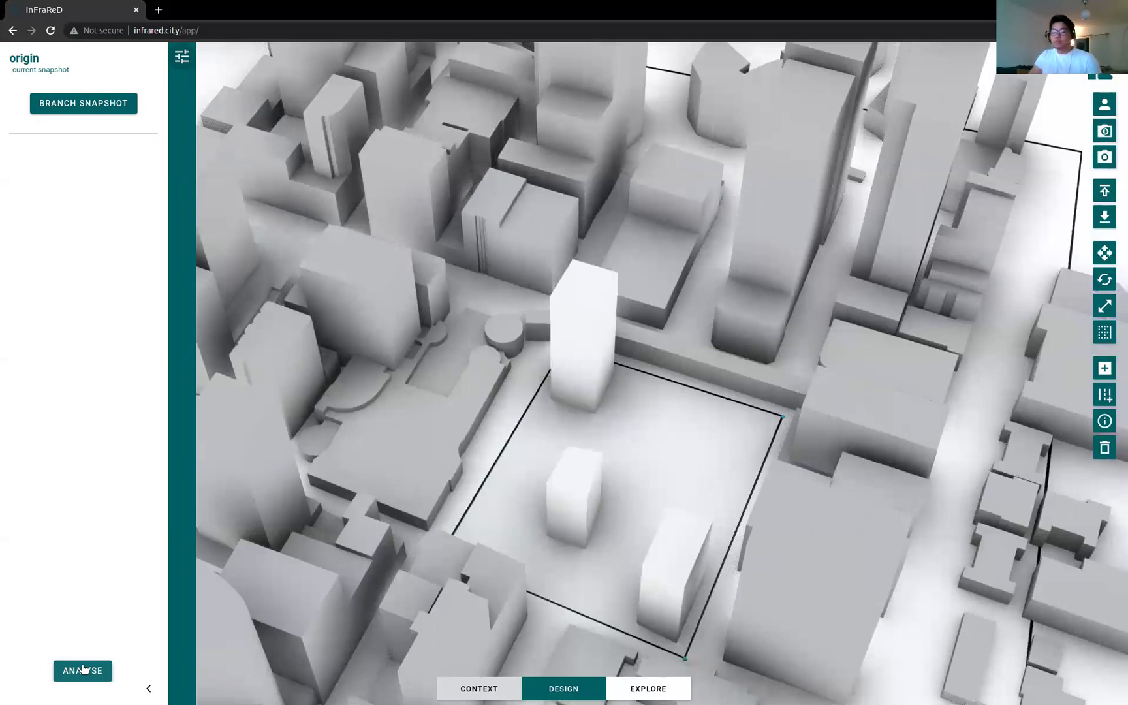
Step: Run the analyses and display the Wind Speed map (mean 2.1 m/s, max 15.1 m/s)
left_click(102, 679)
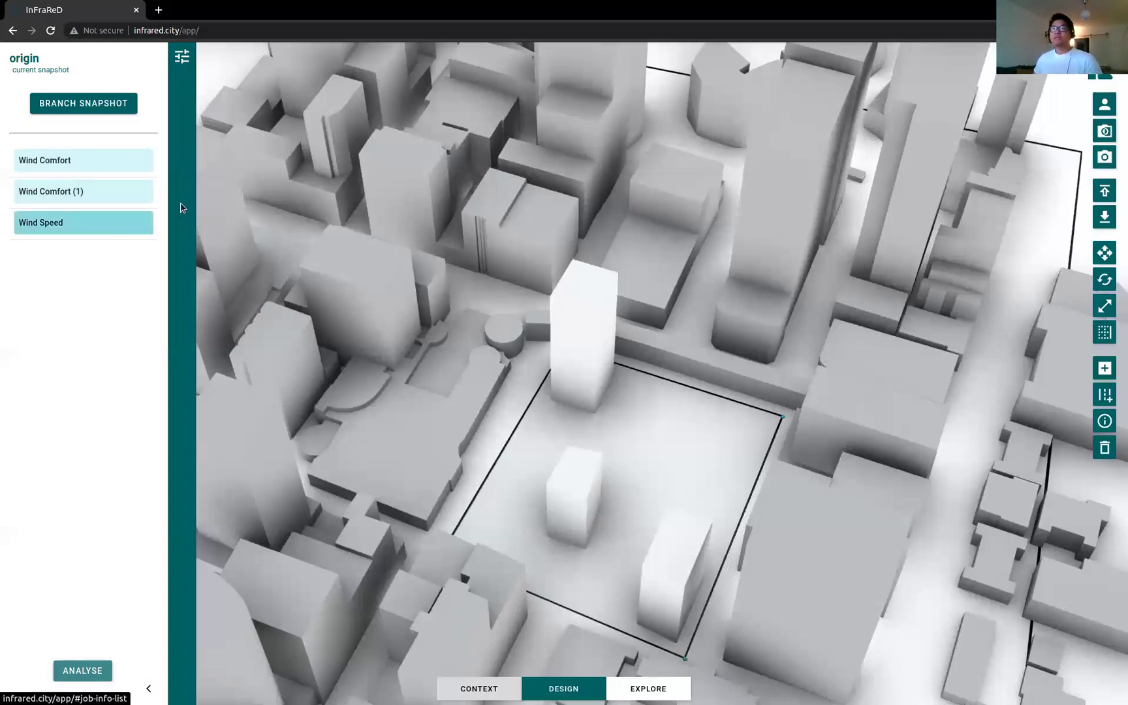
left_click(127, 225)
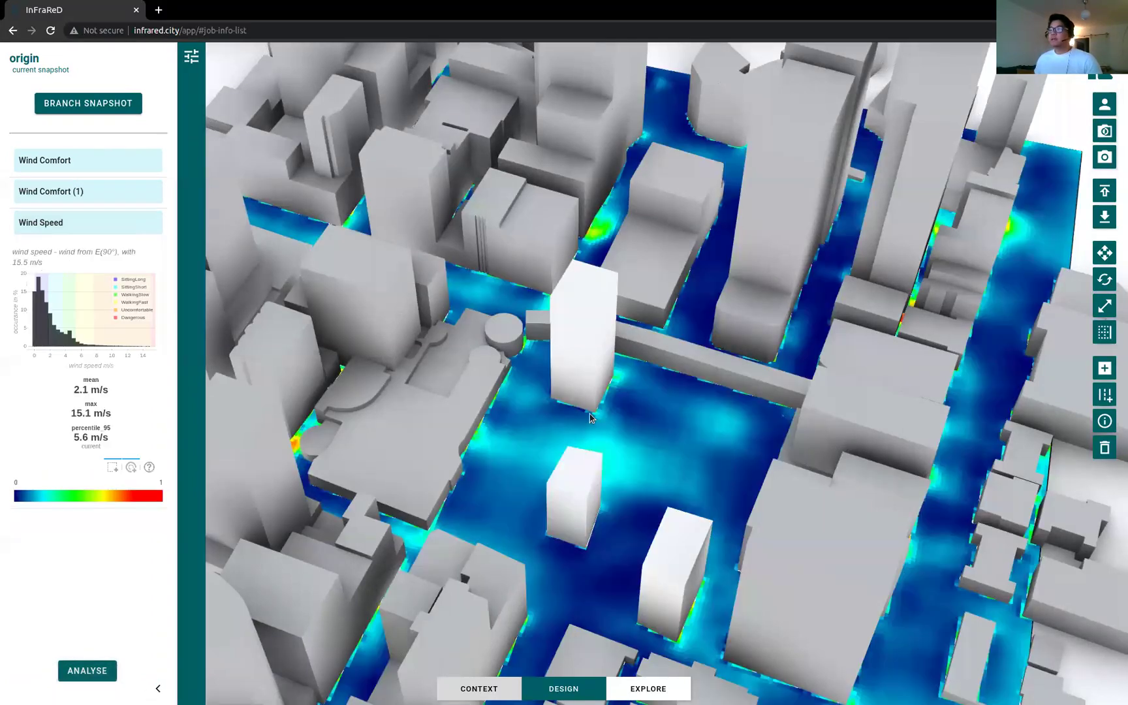
Step: Inspect the 1.3–5 m/s histogram range, then view the wind heatmap in top-down plan
scroll(591, 418, "down", 5)
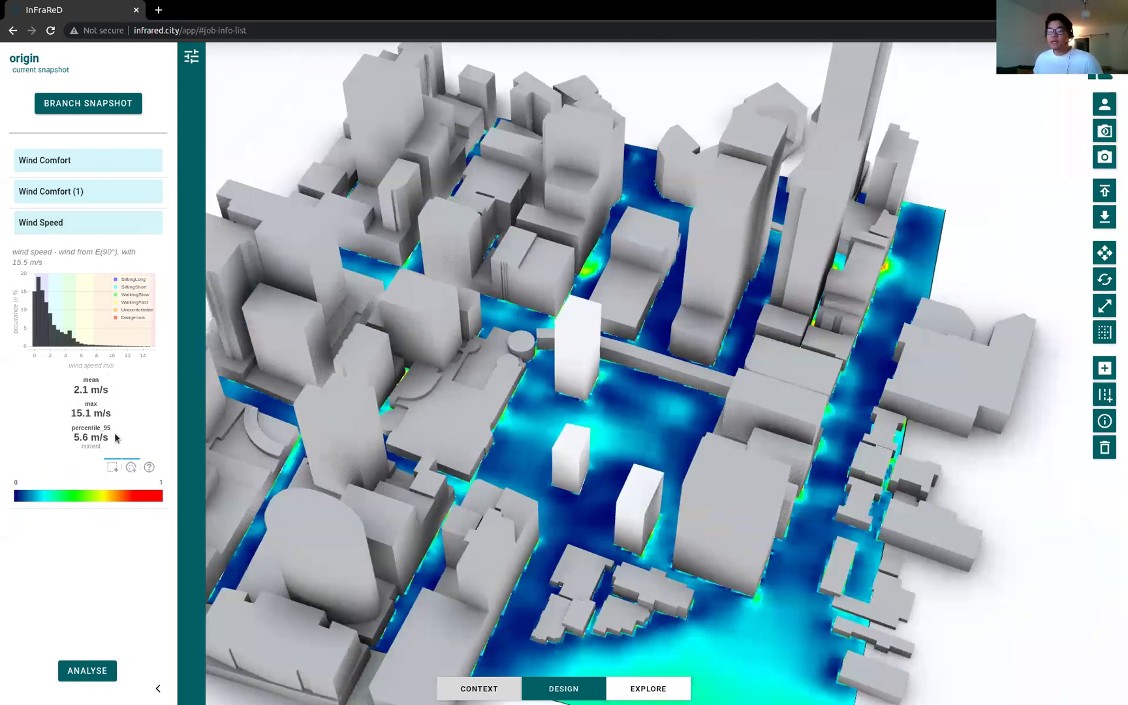
left_click_drag(43, 323, 73, 330)
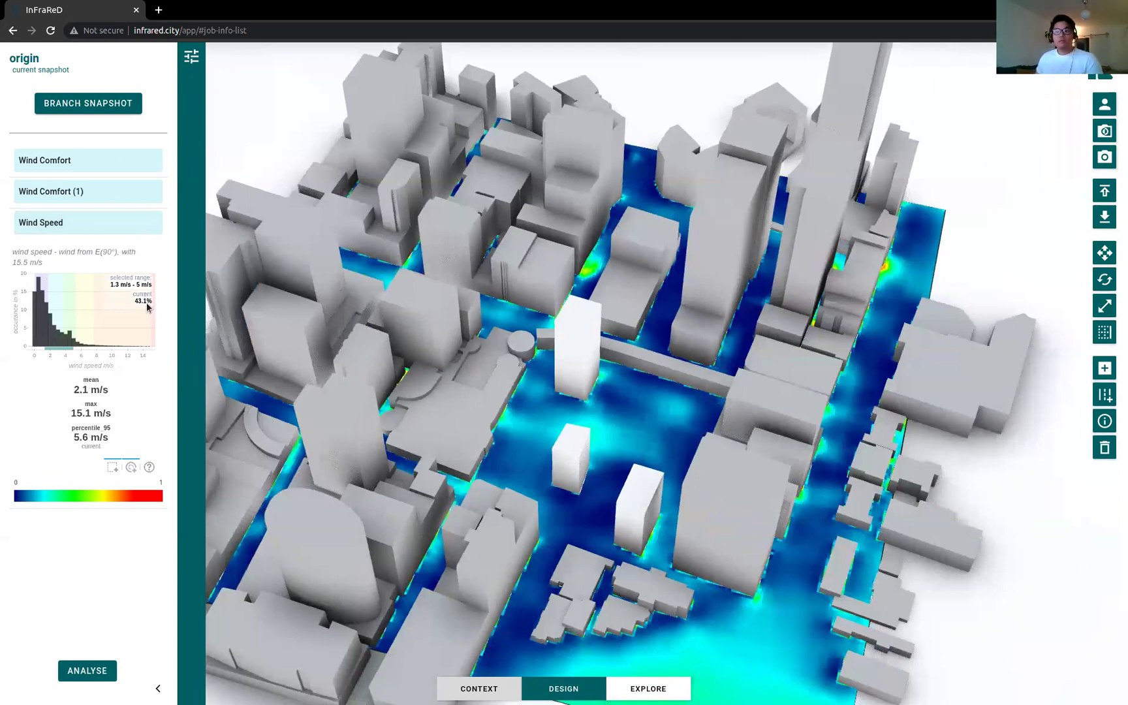
left_click(149, 343)
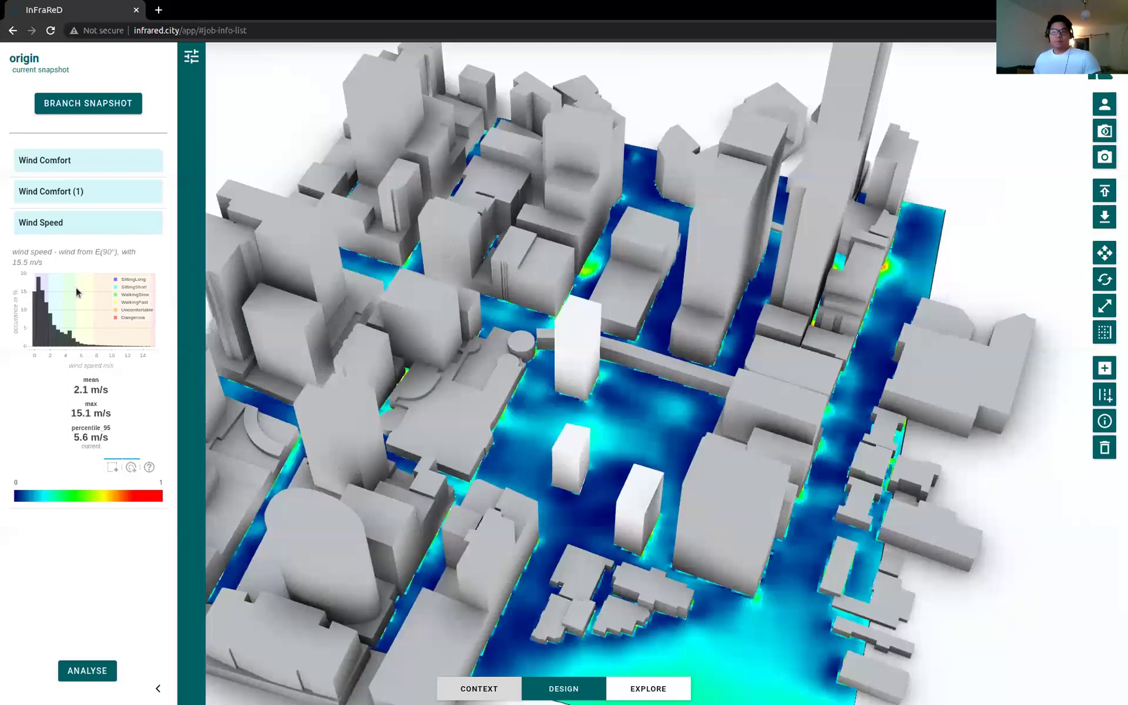
left_click_drag(522, 355, 650, 360)
left_click(1108, 130)
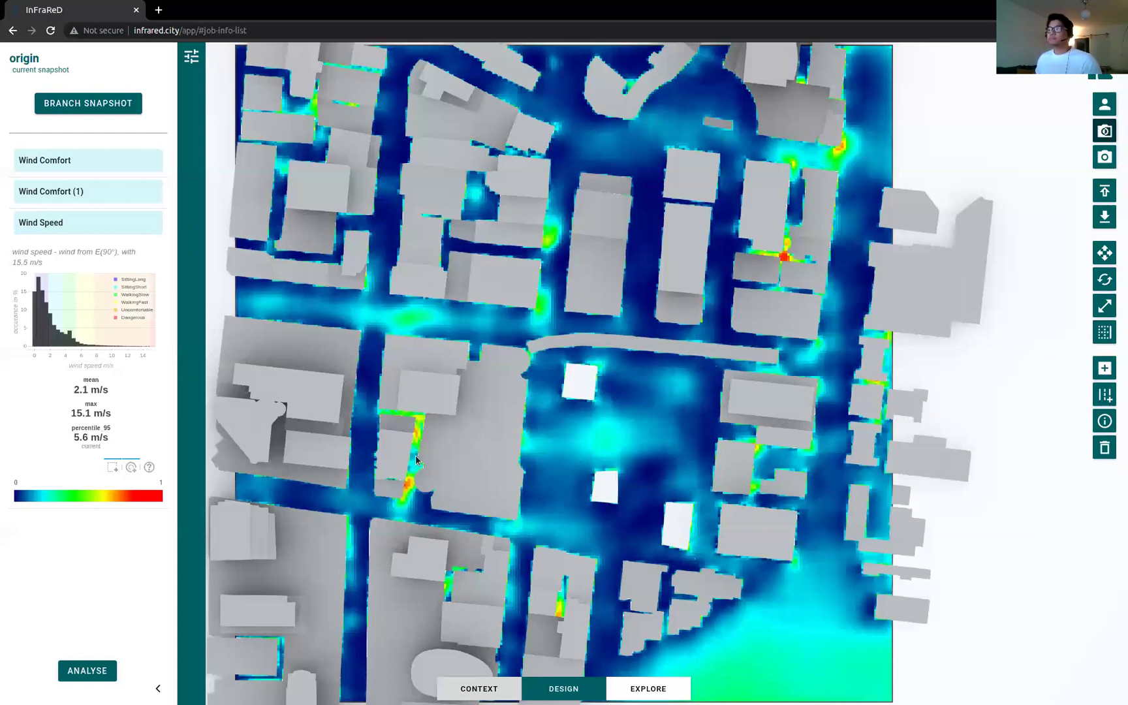
Step: Compare the Wind Comfort (1) and Wind Comfort maps, then collapse both to clear the overlay
left_click(118, 196)
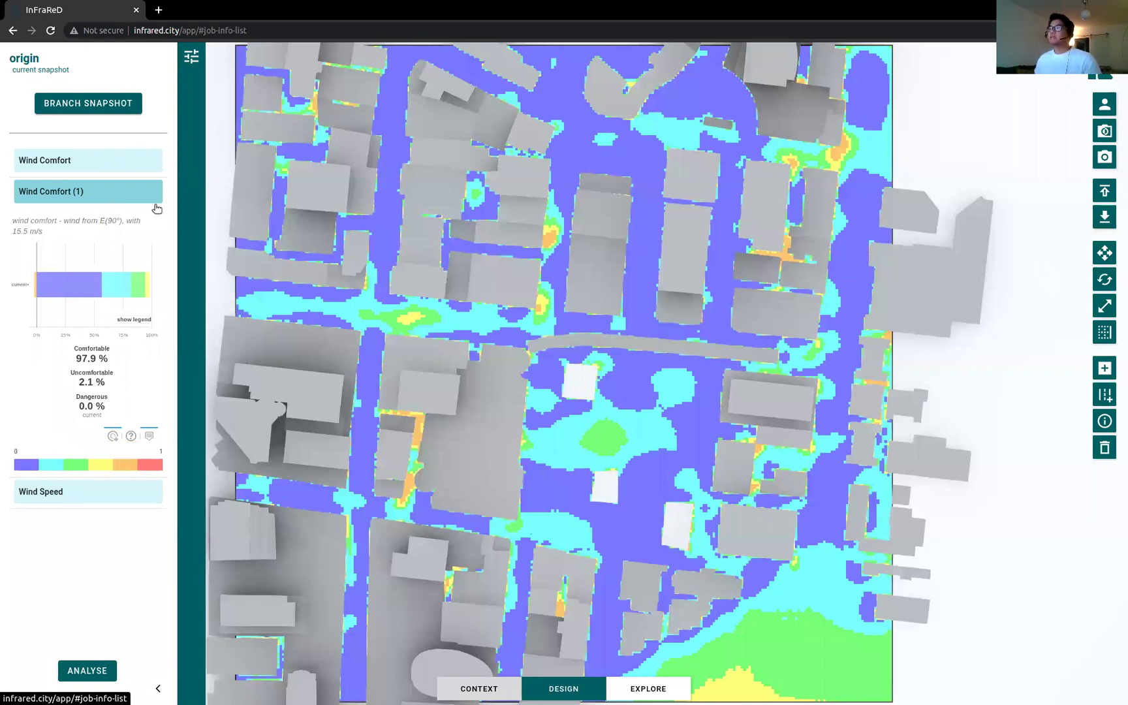
scroll(499, 326, "down", 1)
scroll(499, 327, "down", 1)
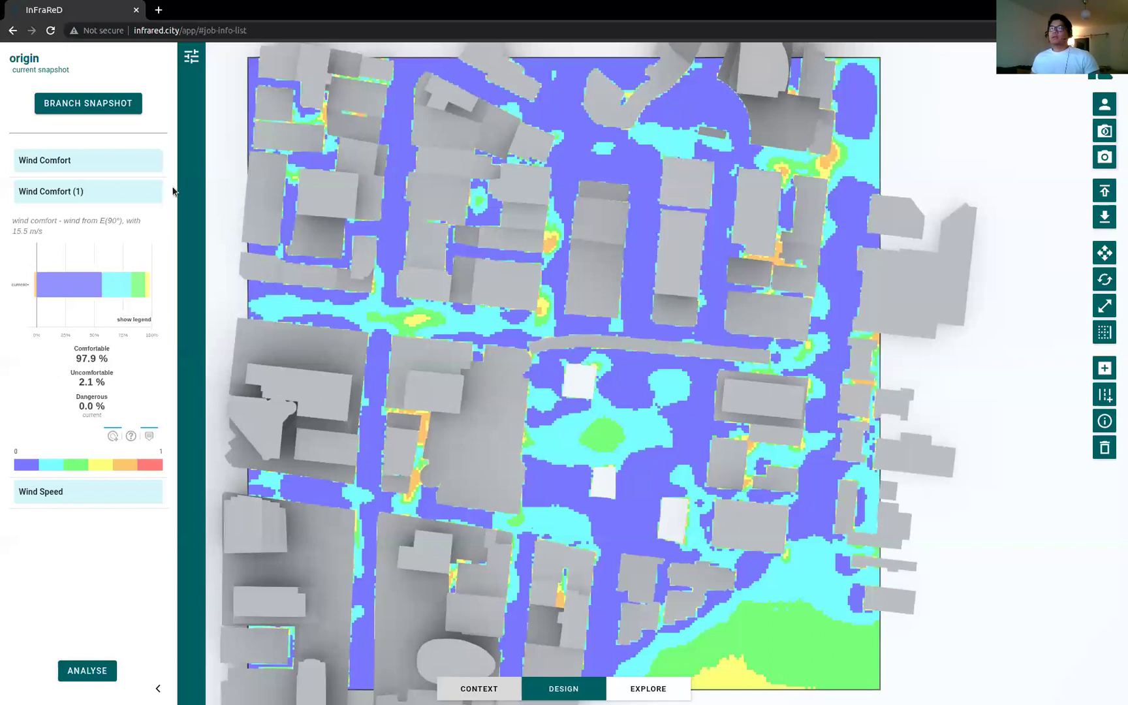
left_click_drag(62, 220, 123, 221)
left_click(18, 236)
left_click(127, 164)
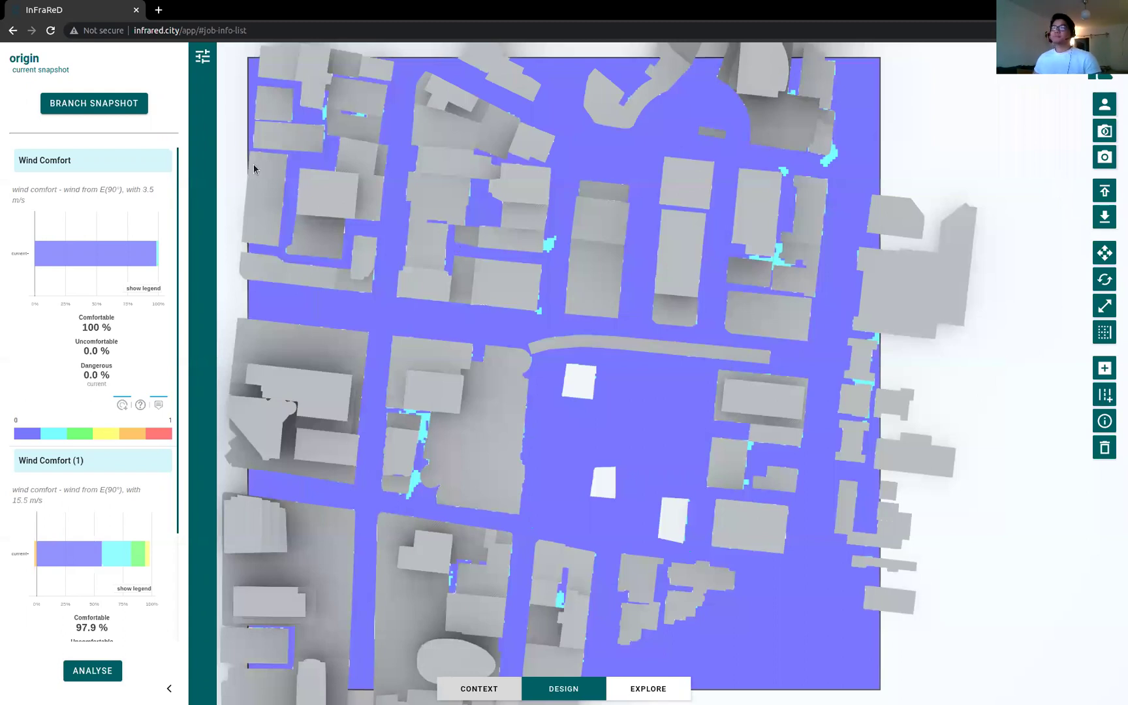
left_click(150, 162)
left_click(146, 195)
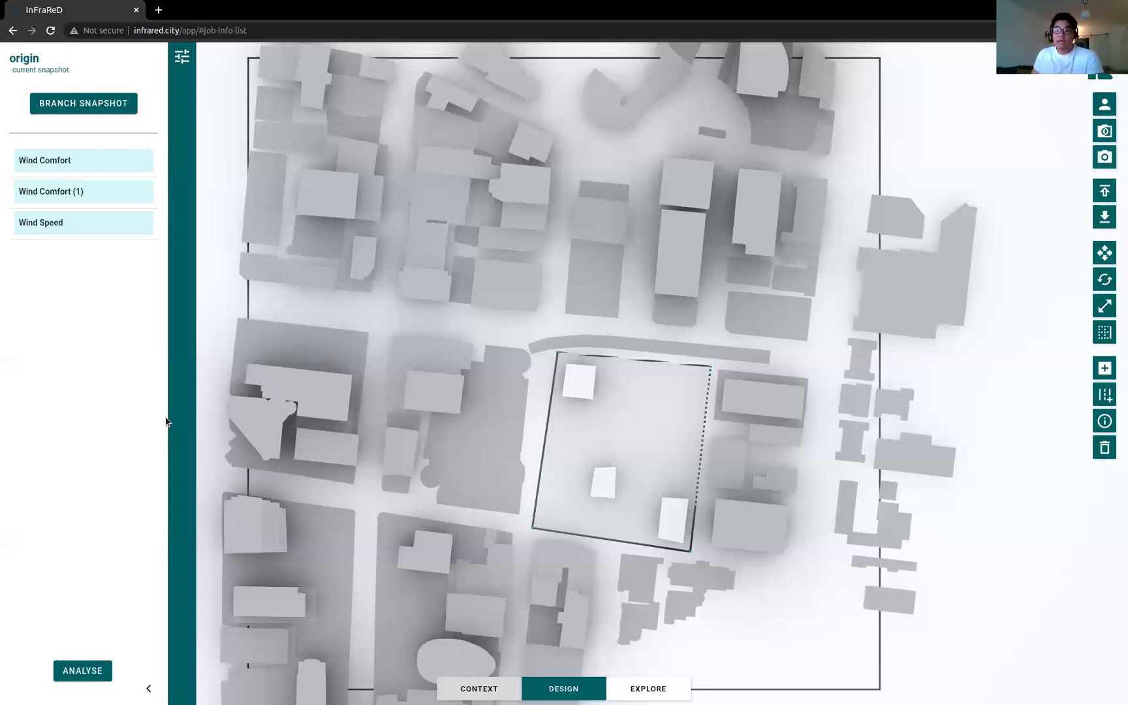
Step: Tilt the plan into a perspective city view and branch the origin snapshot
left_click_drag(414, 387, 521, 200)
mouse_move(596, 379)
left_mouse_down()
mouse_move(643, 415)
mouse_move(587, 400)
left_mouse_up()
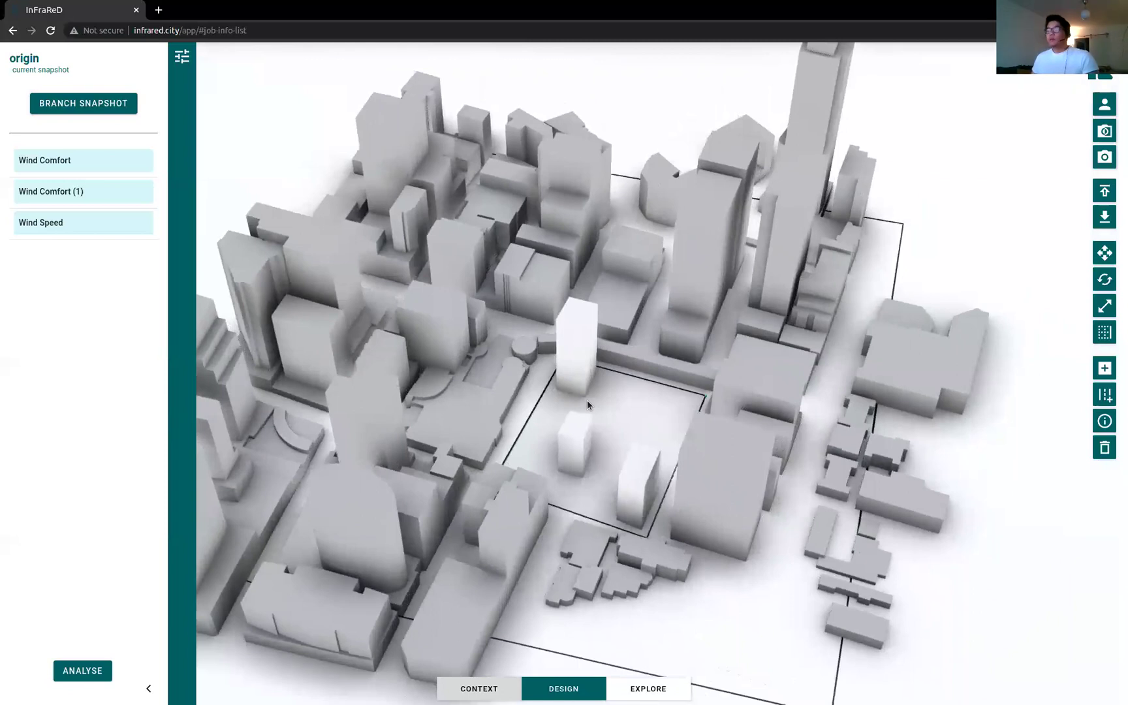
left_click(114, 108)
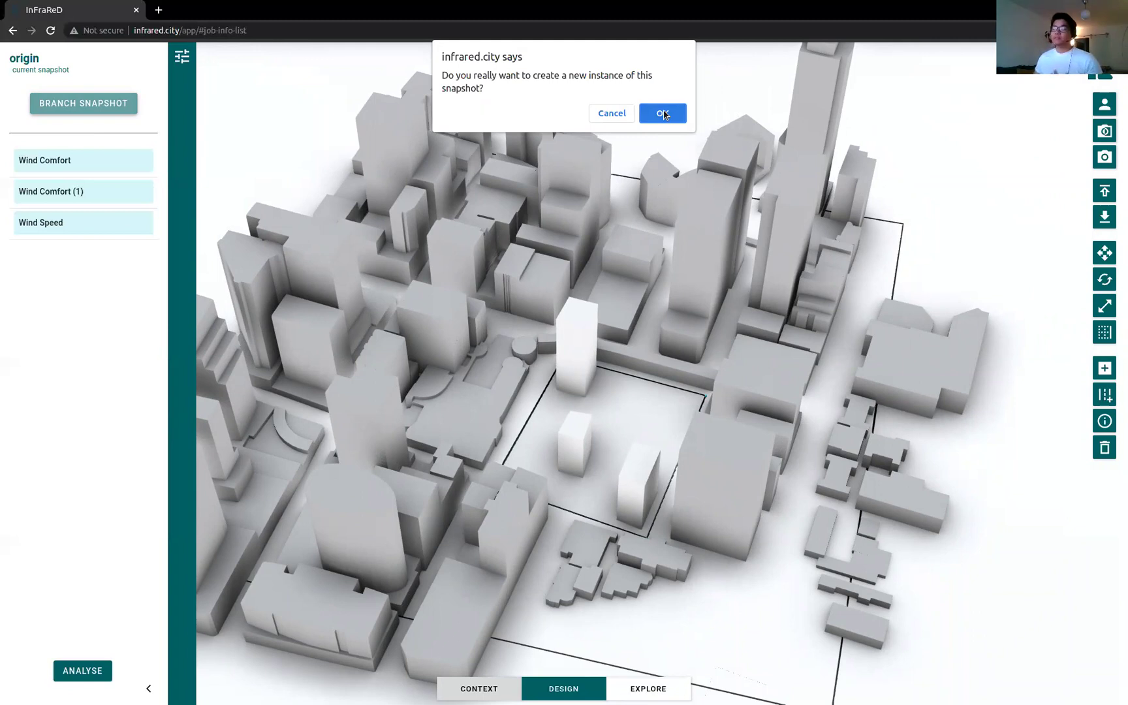
Step: Confirm the branch and save the snapshot as 'design variant 1', described 'More buildings'
left_click(663, 114)
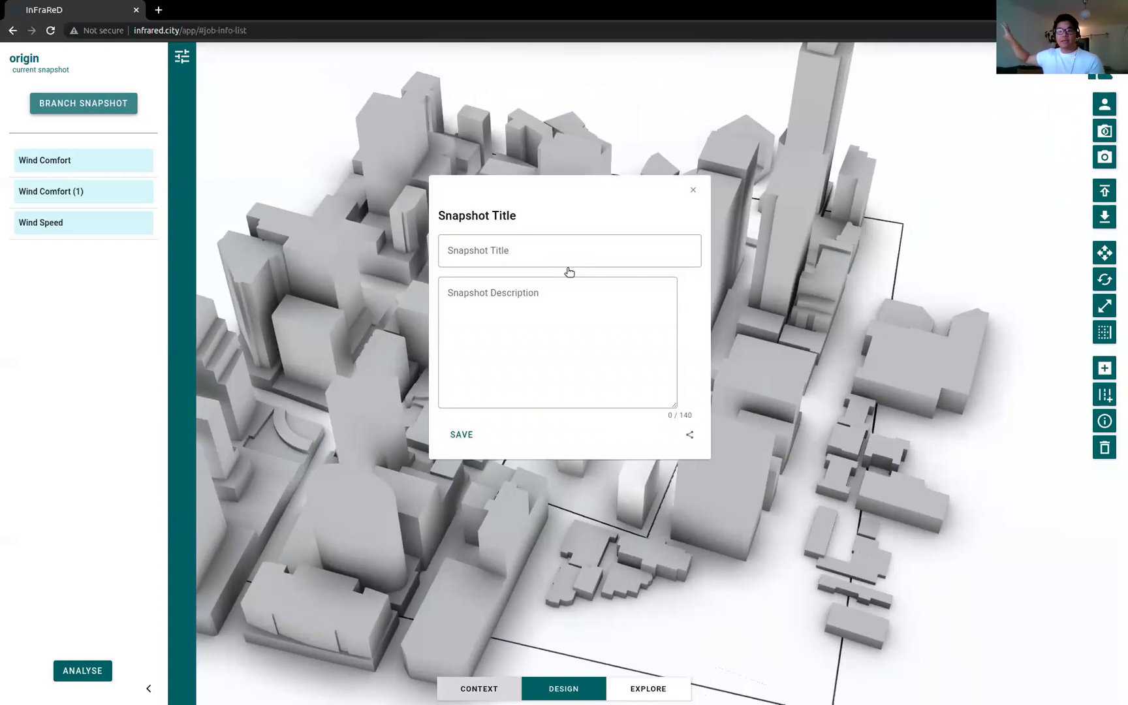
left_click(560, 253)
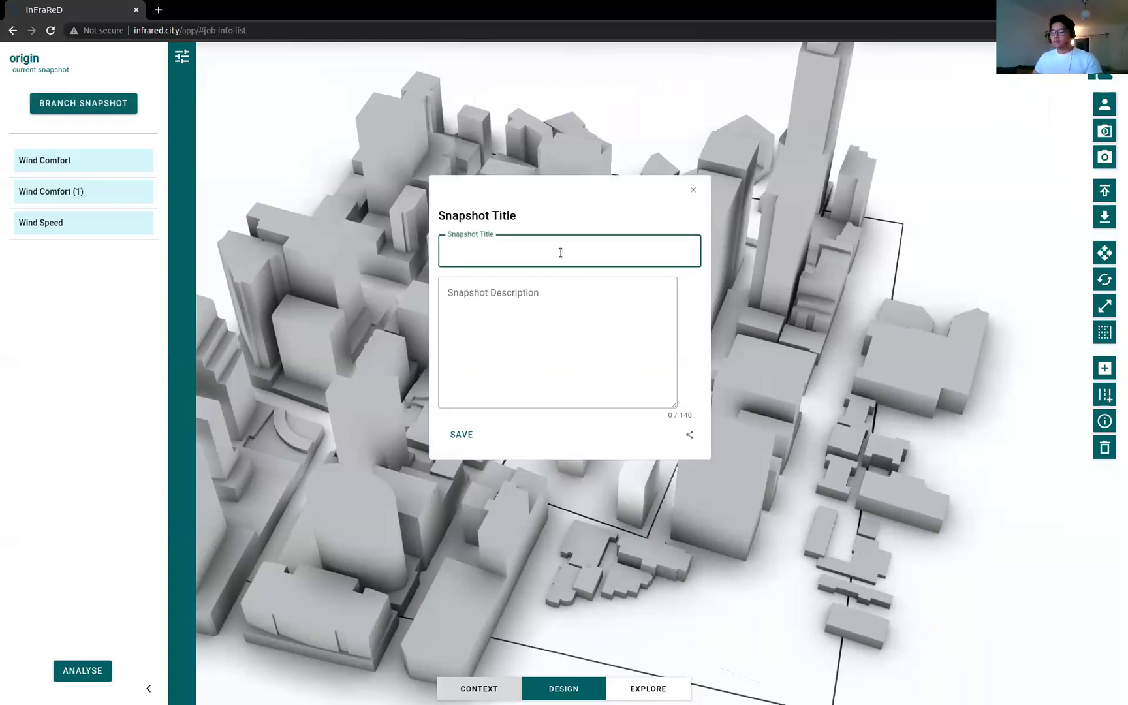
type("des")
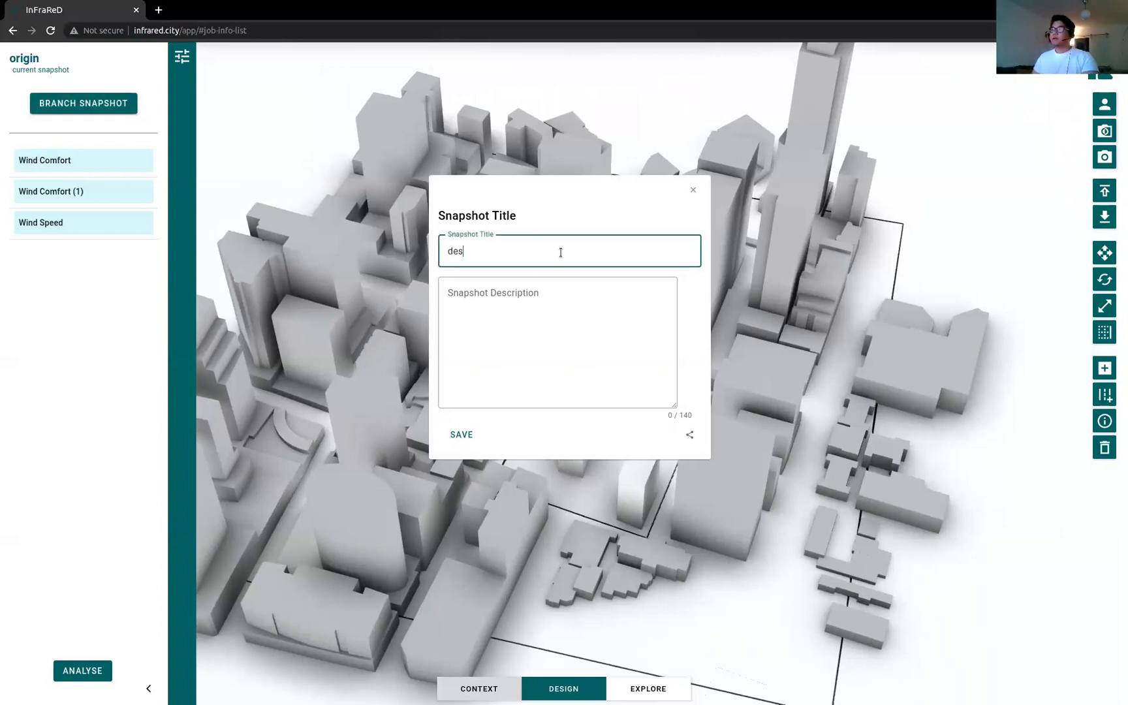
type("ign variant 1")
key("Tab")
type("More buildings")
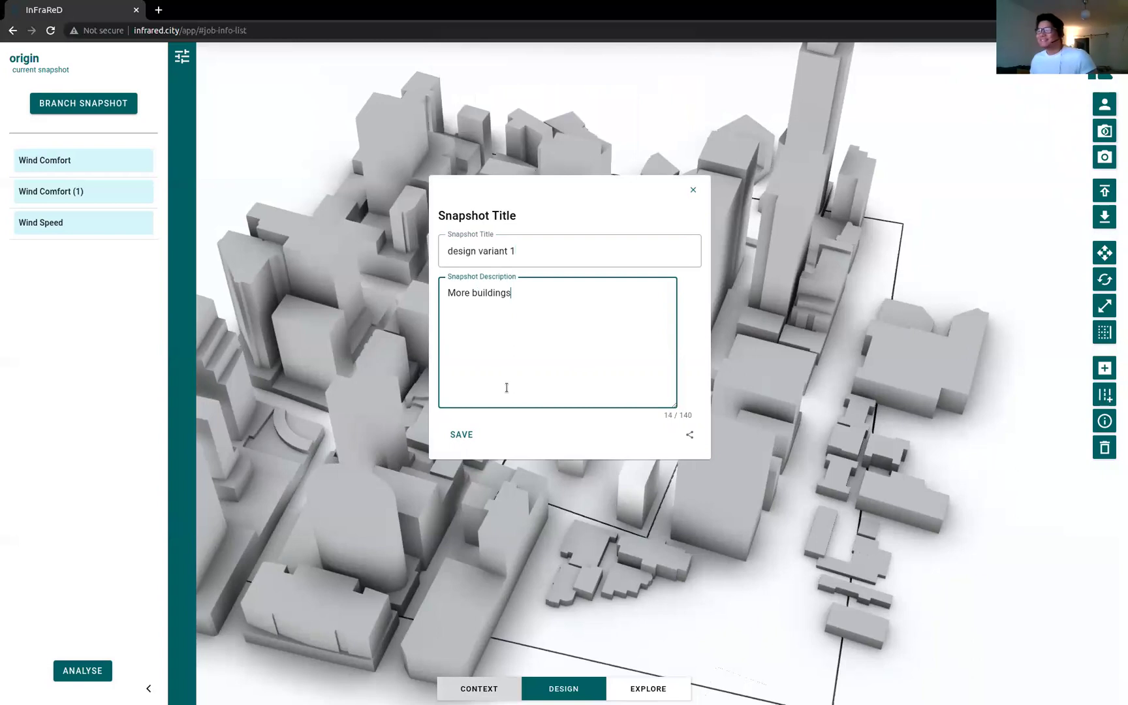
left_click(469, 435)
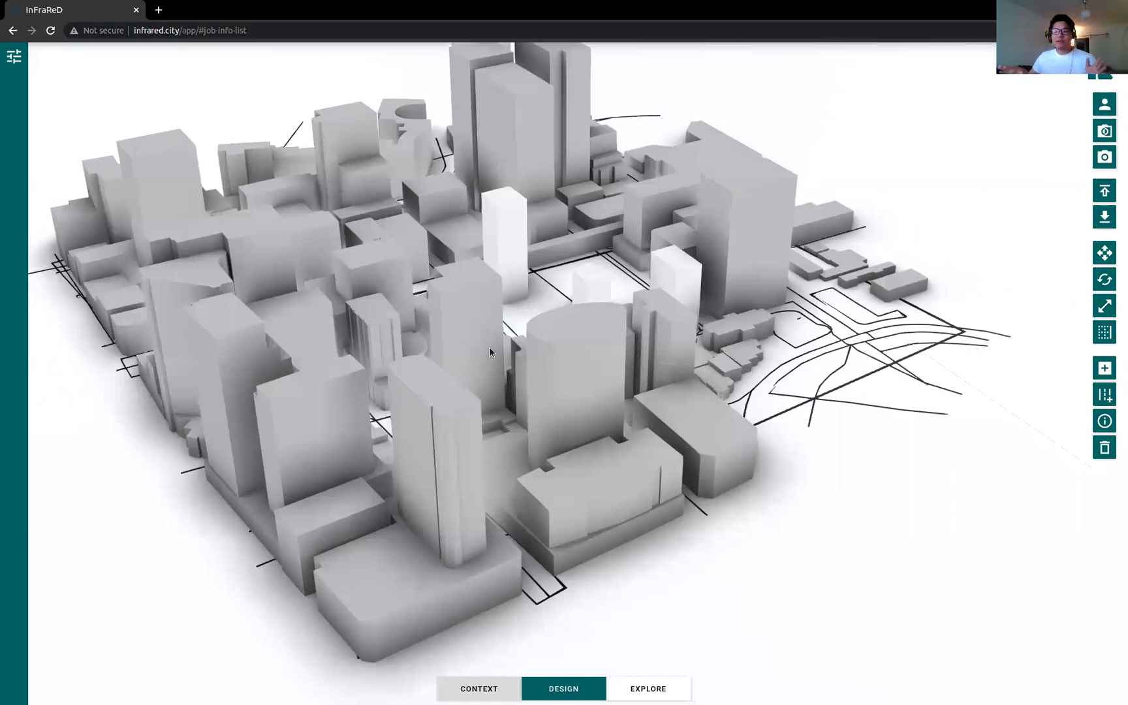
Step: Draw a four-corner tower footprint on the site and close it into a building
left_click_drag(672, 294, 560, 295)
scroll(555, 300, "up", 5)
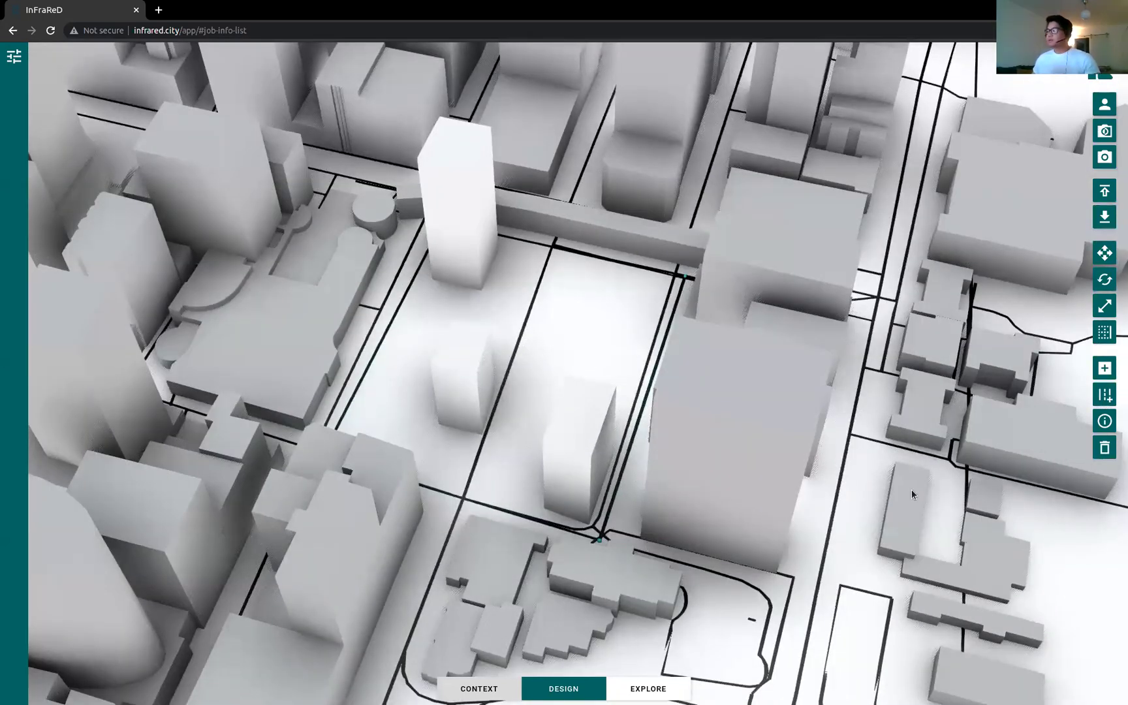
left_click(600, 289)
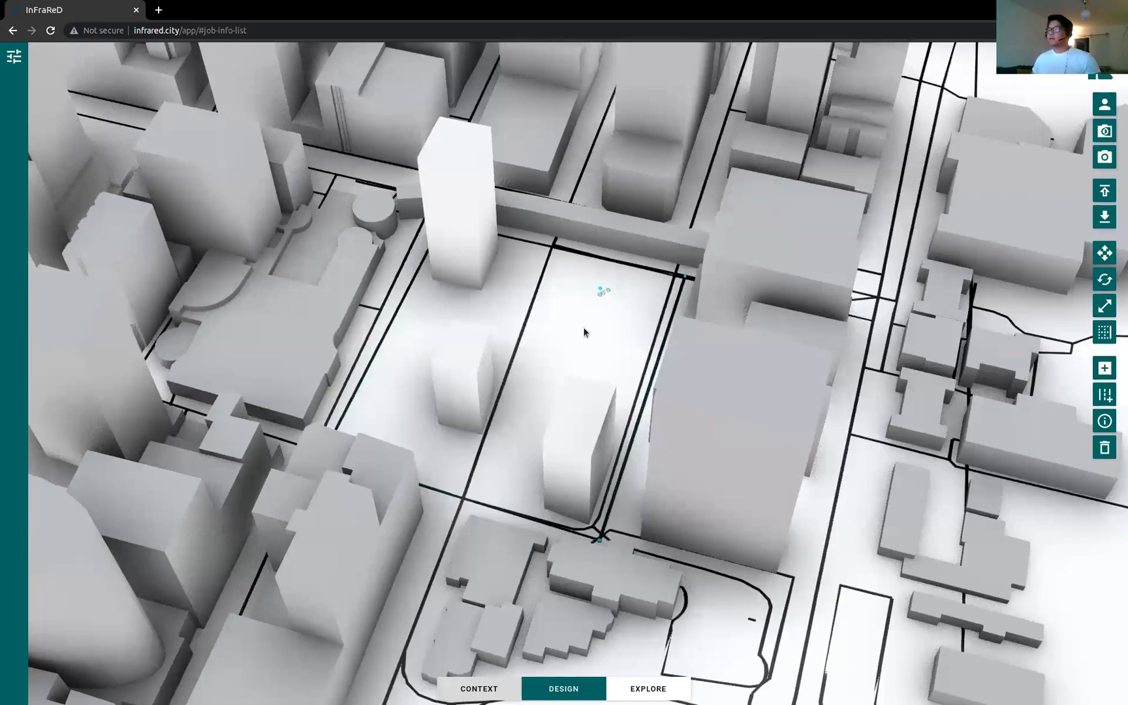
left_click(583, 333)
left_click(641, 348)
left_click(655, 299)
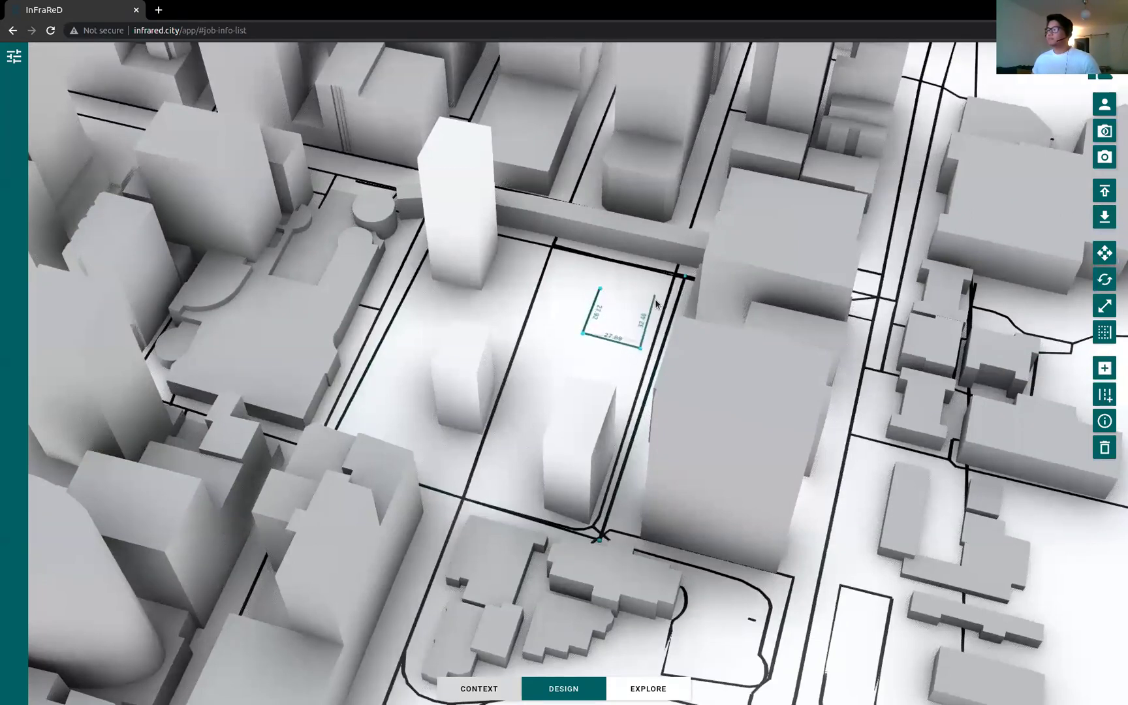
left_click(599, 290)
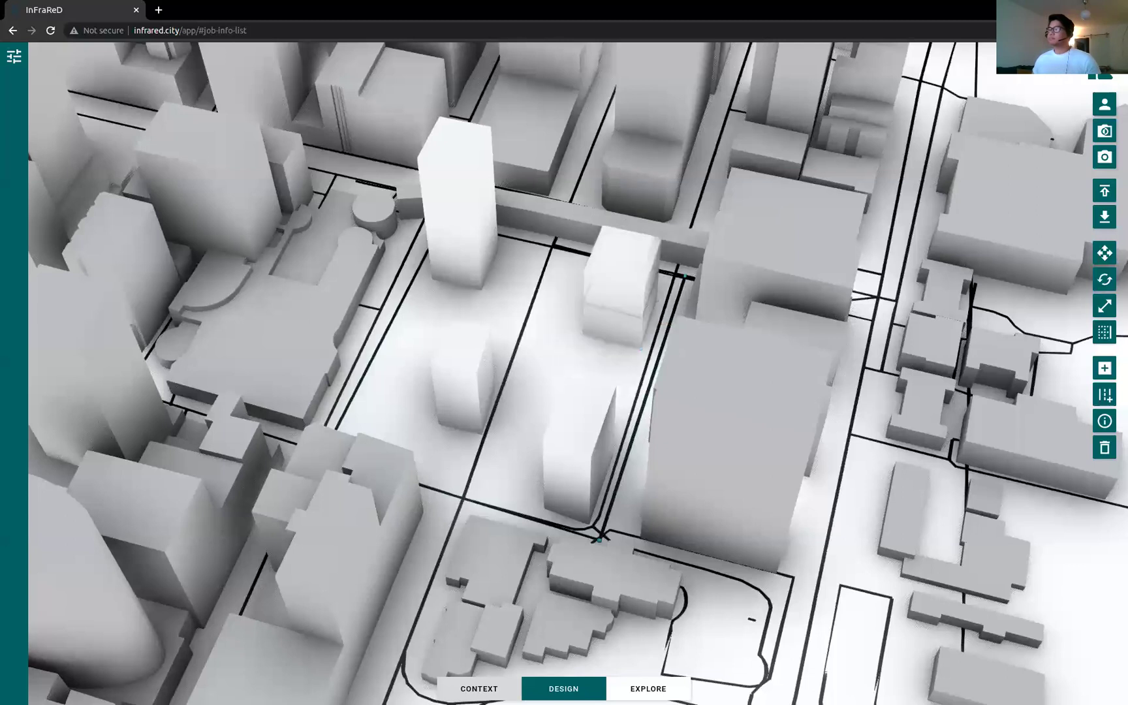
Step: Add a second tower massing beside the first from a four-corner footprint
left_click_drag(629, 314, 965, 365)
left_click(568, 342)
left_click(612, 359)
left_click(610, 319)
left_click(568, 320)
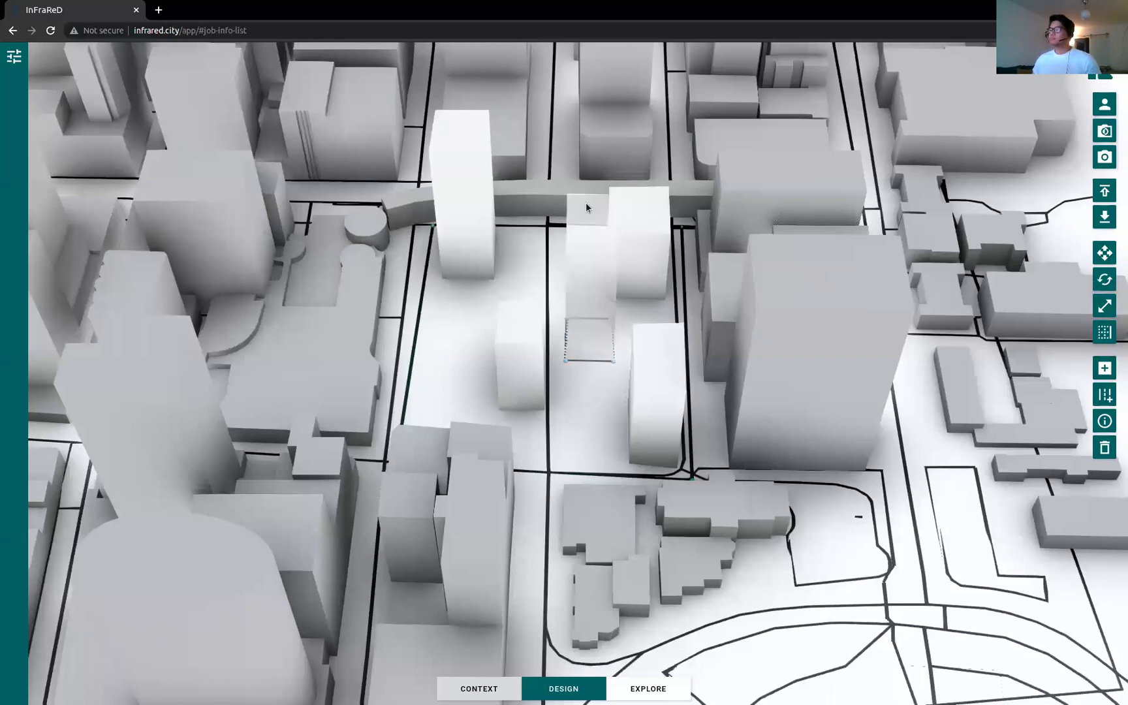
left_click_drag(588, 307, 650, 389)
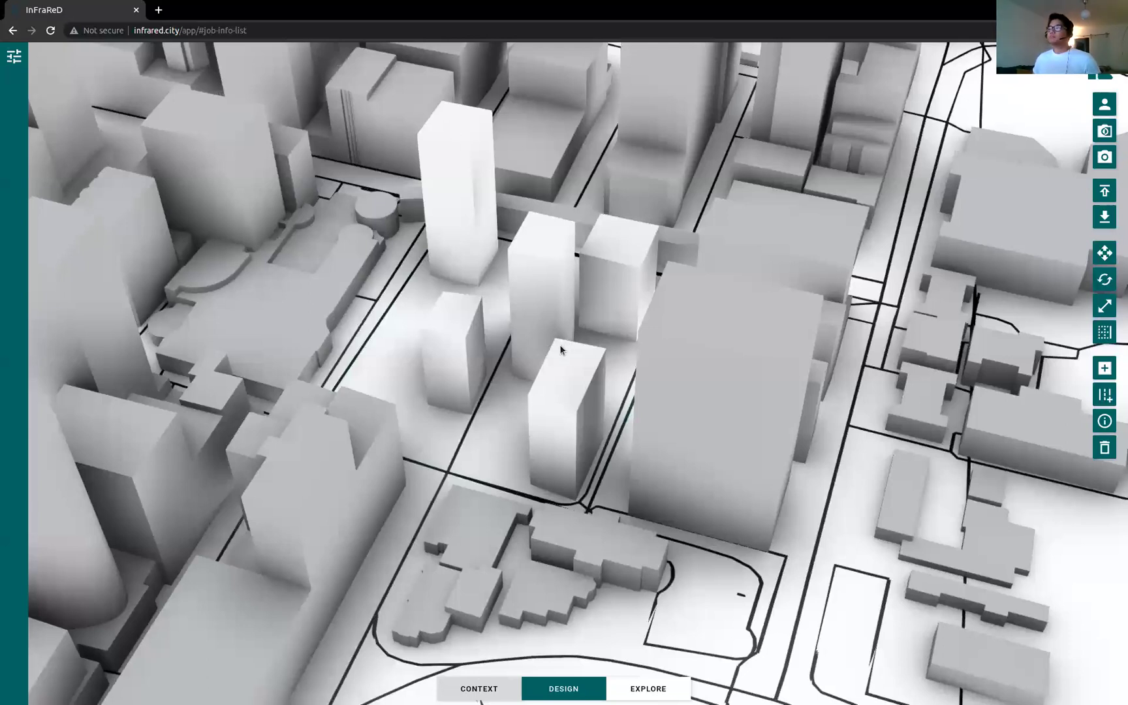
left_click(13, 57)
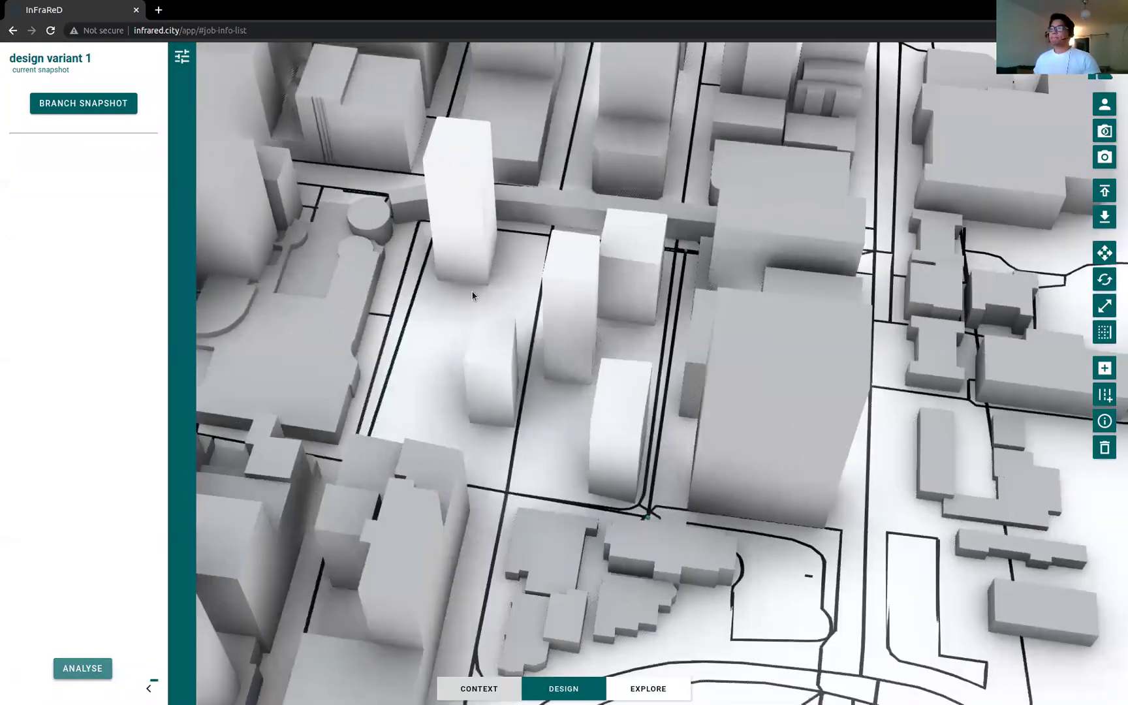
Step: Display design variant 1's Wind Comfort wind speed heatmap: mean 2.0 m/s, maximum 15.0 m/s
scroll(547, 362, "down", 10)
scroll(547, 362, "up", 2)
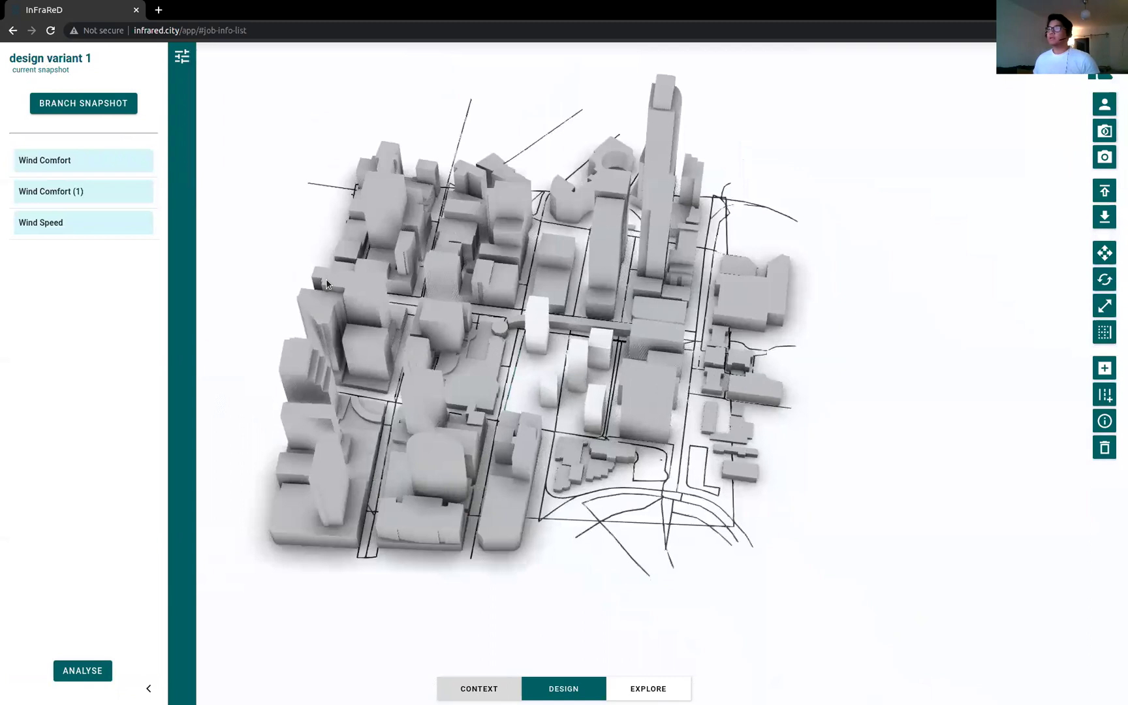
left_click(85, 169)
scroll(521, 370, "up", 5)
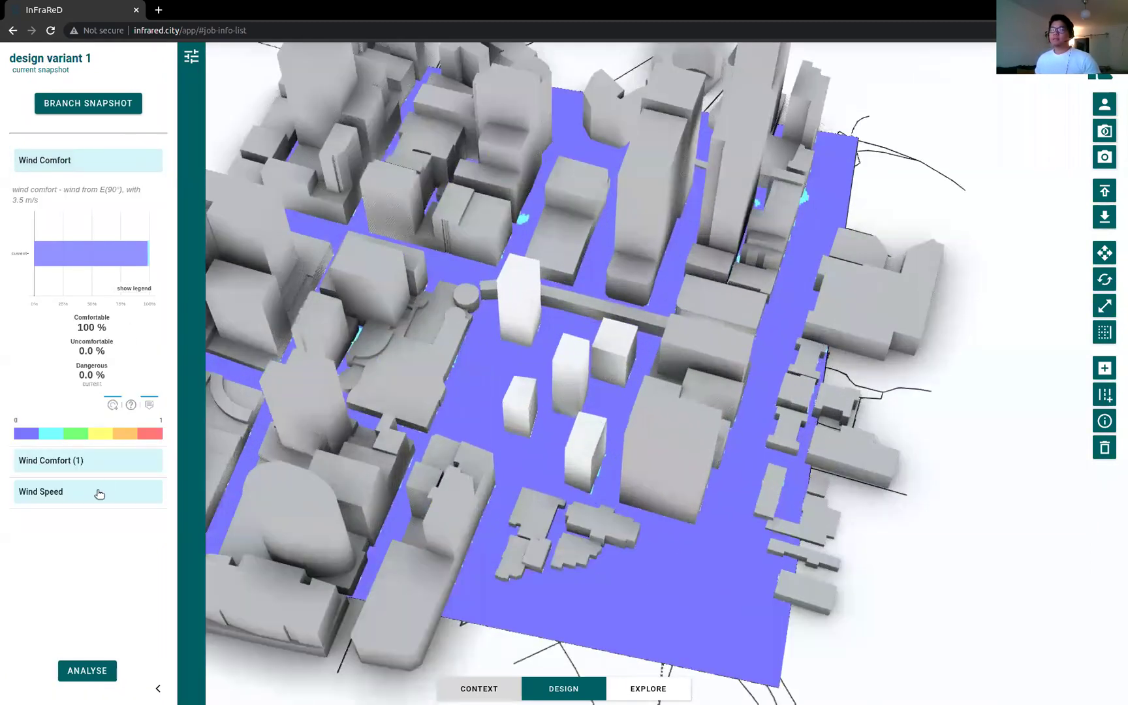
left_click(99, 492)
mouse_move(550, 419)
left_mouse_down()
mouse_move(575, 428)
mouse_move(546, 435)
left_mouse_up()
scroll(575, 427, "up", 8)
scroll(574, 438, "down", 4)
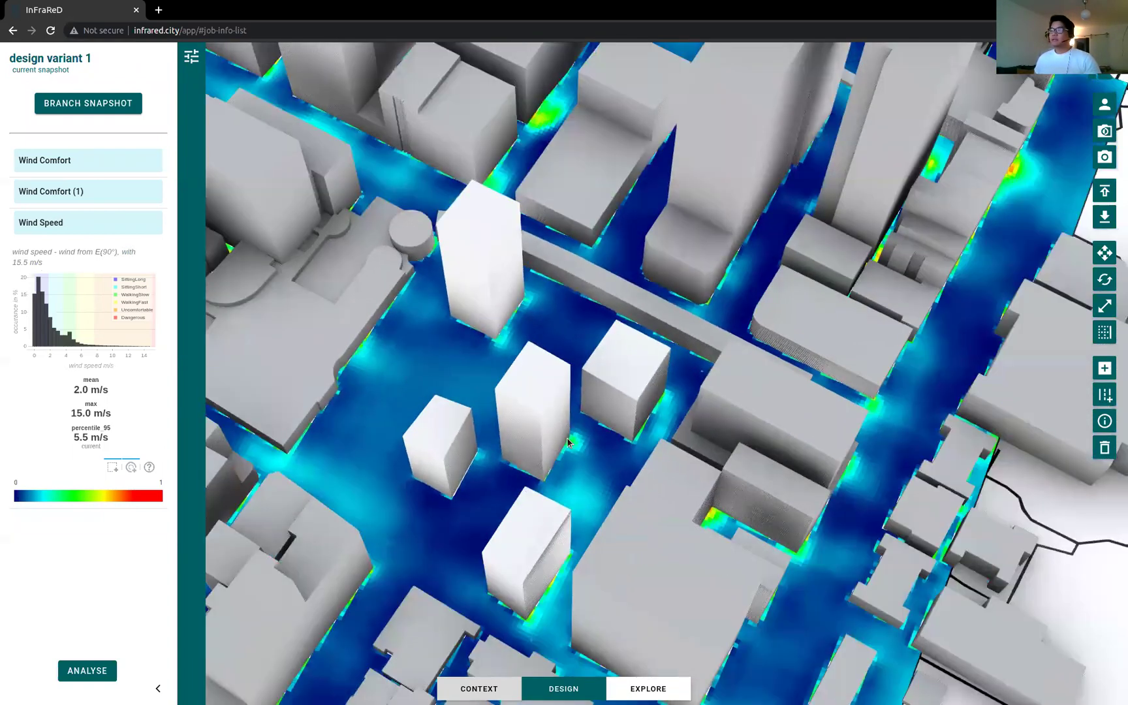
Step: Shift the middle new tower back and left, then rerun the wind analysis
left_click(546, 439)
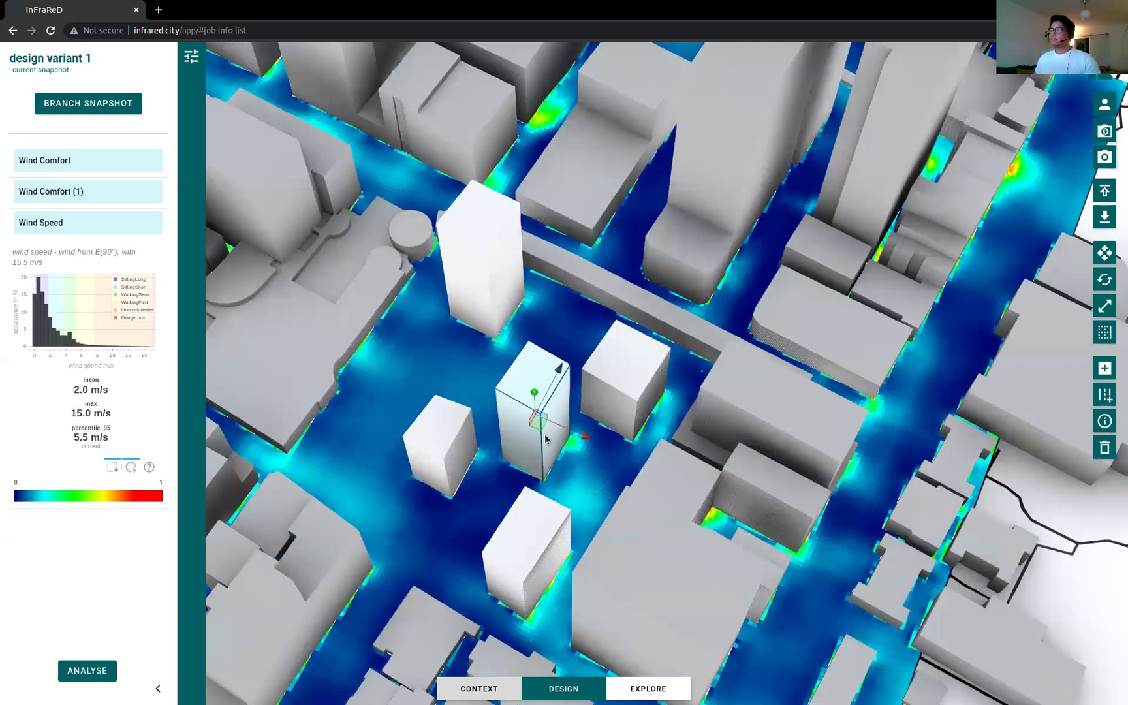
left_click_drag(539, 423, 528, 392)
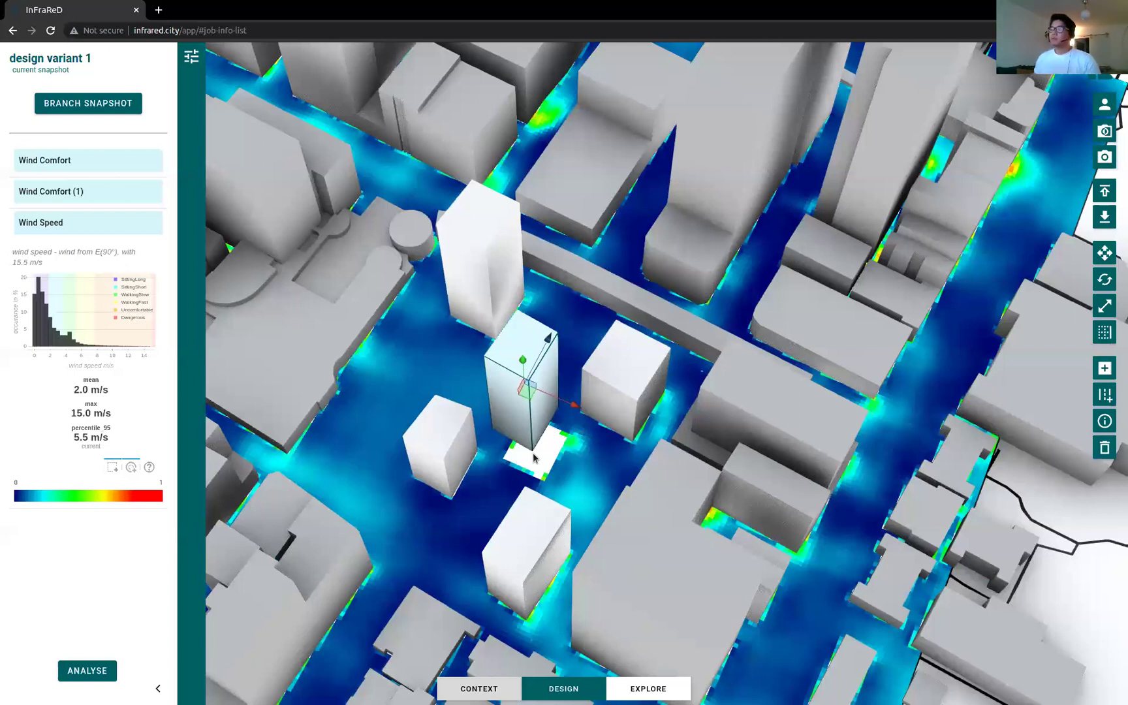
left_click(534, 457)
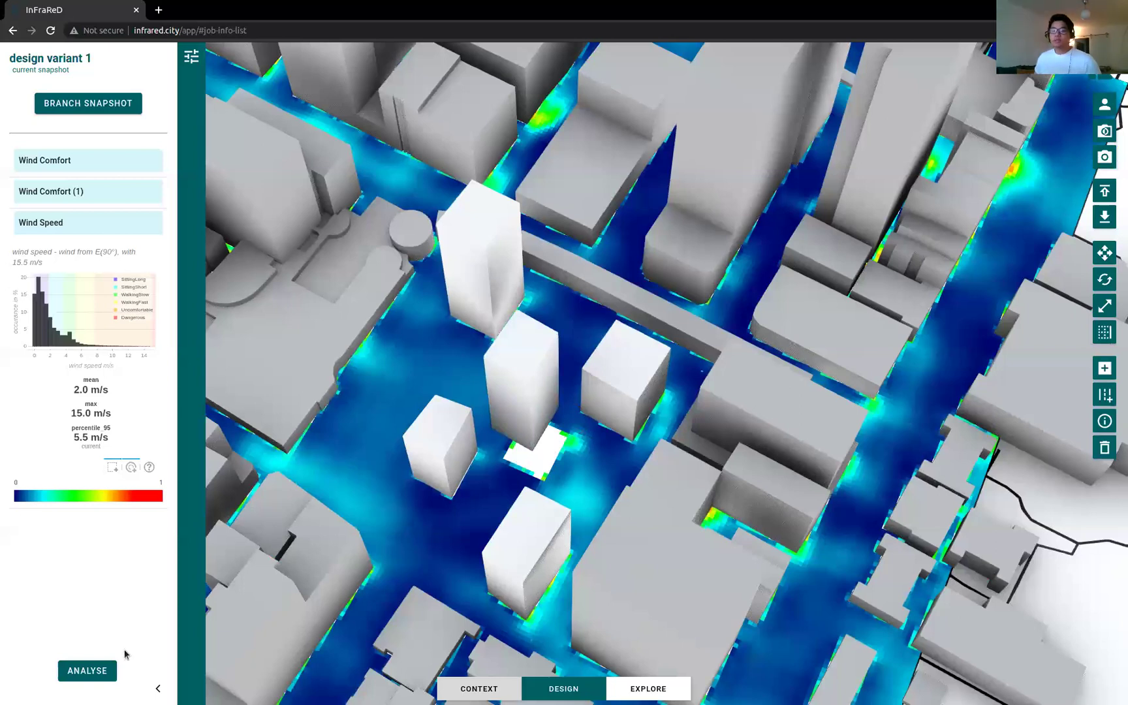
left_click(109, 671)
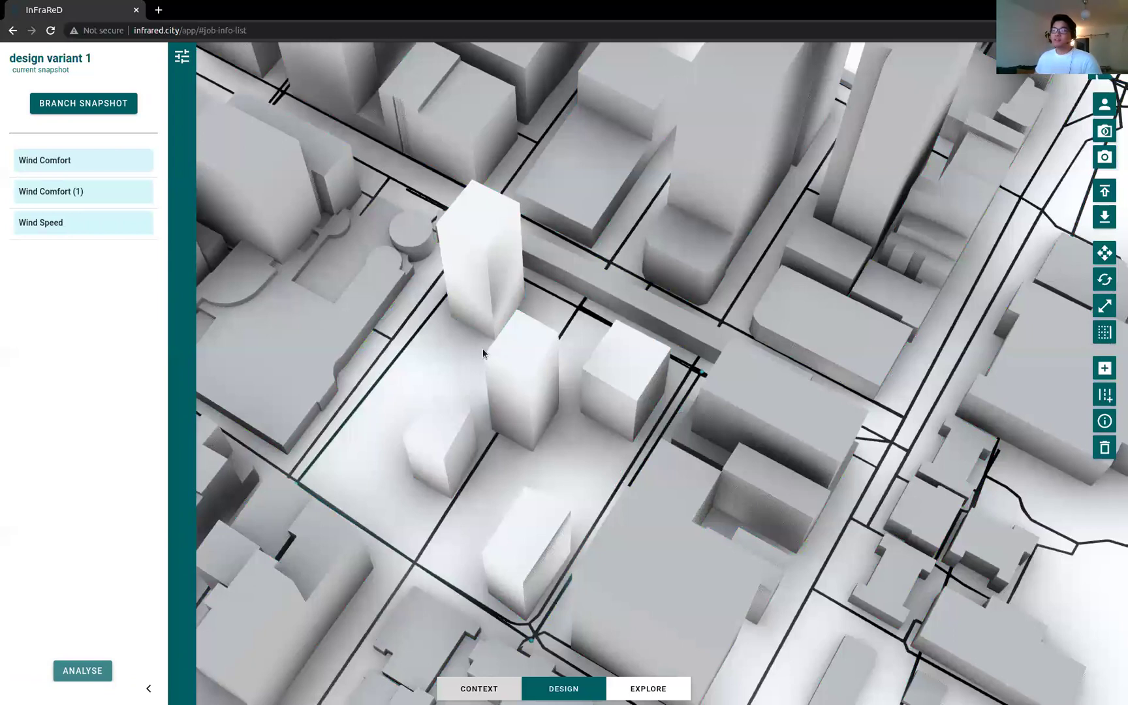
Step: View the rerun wind speed heatmap around the towers (mean 2.0, max 14.9 m/s), then open Explore
left_click(117, 223)
scroll(582, 439, "down", 4)
left_click_drag(555, 438, 572, 388)
scroll(509, 429, "up", 10)
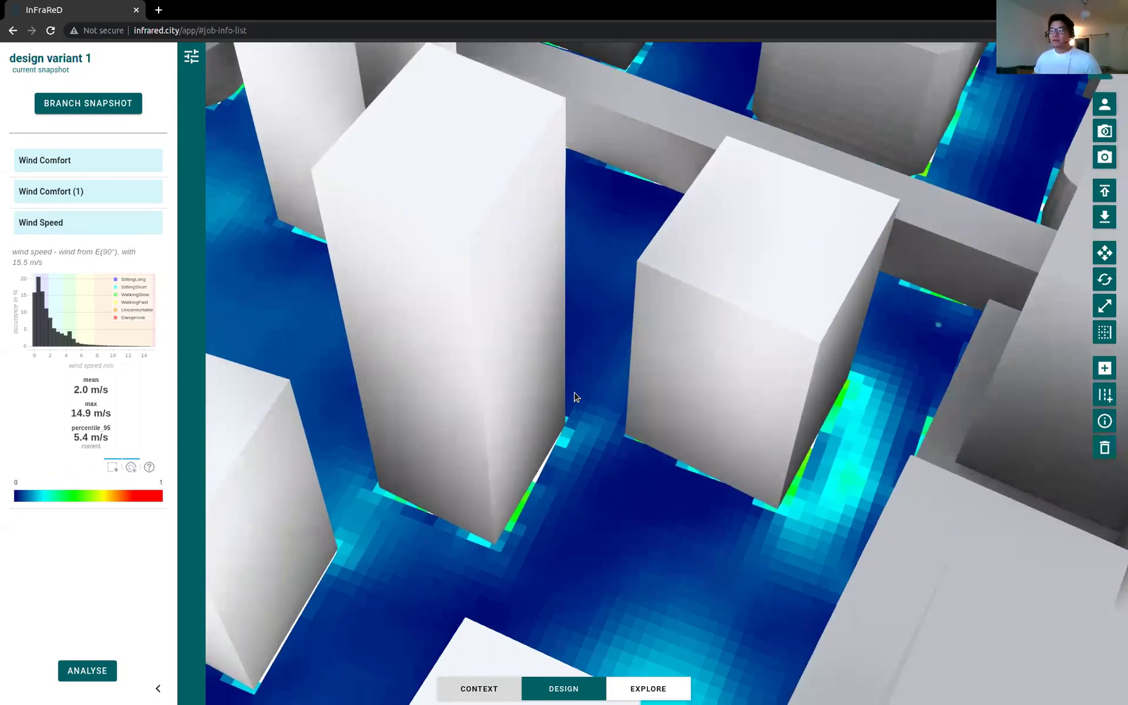
left_click(658, 683)
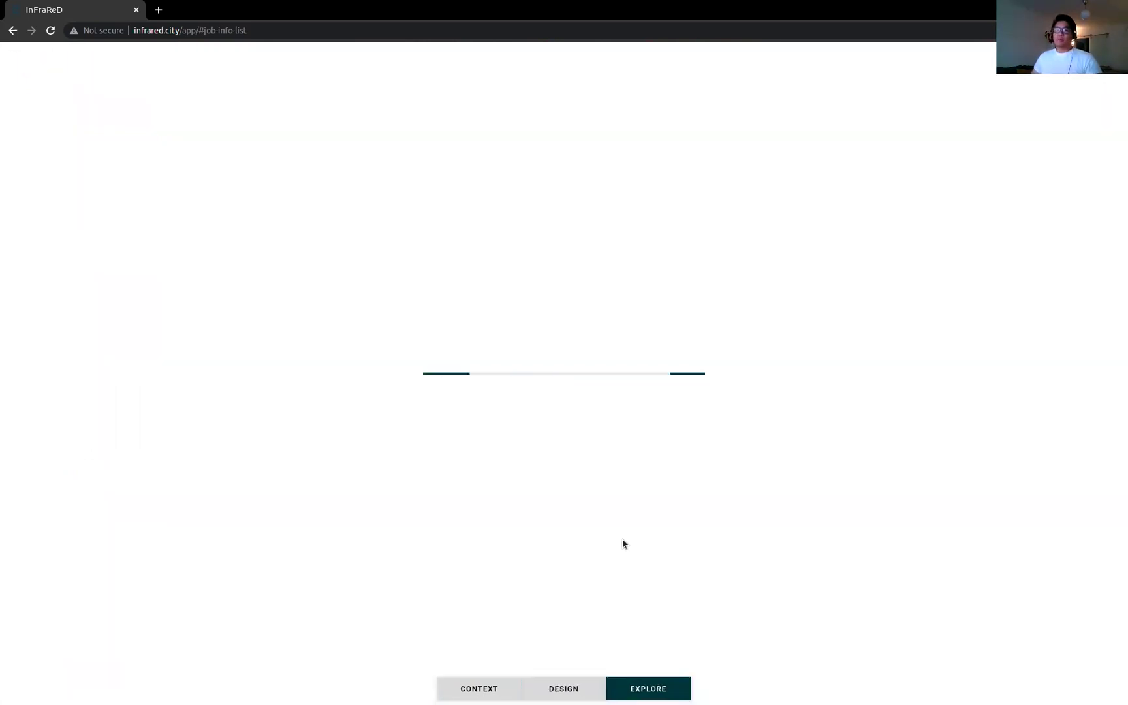